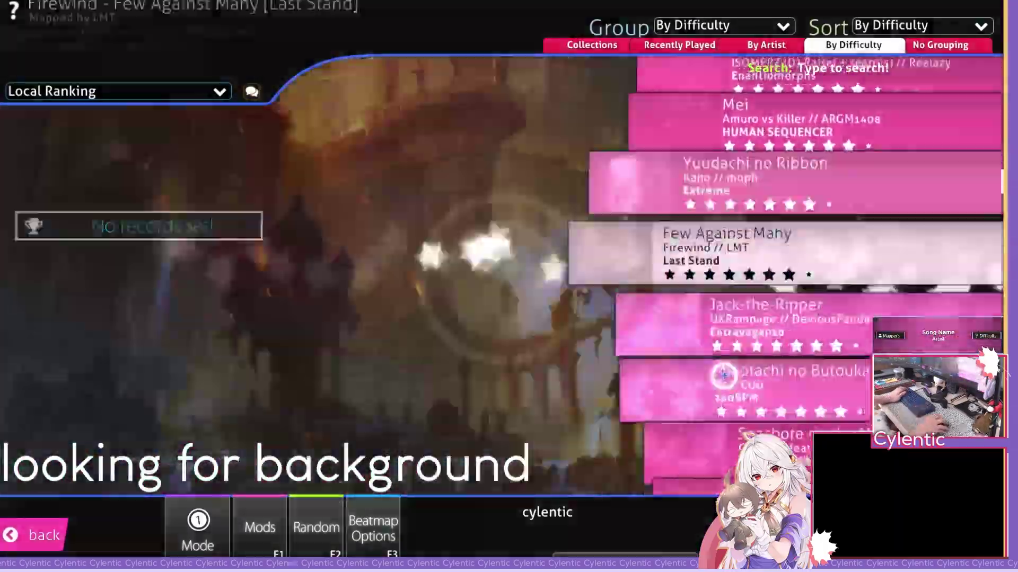
# - Browse the osu! song list and select the psychology [Subconscious] beatmap
pyautogui.click(710, 215)
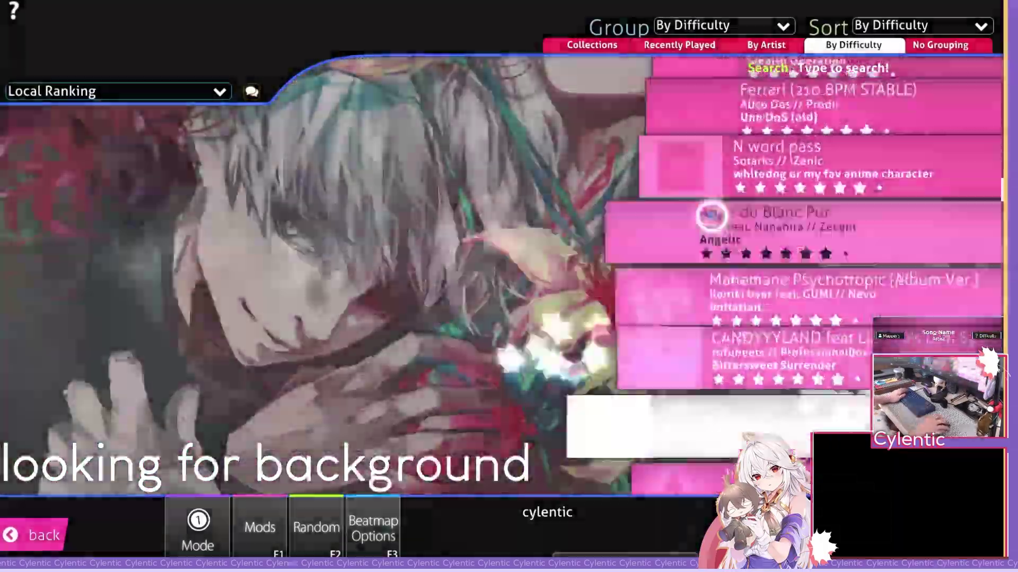
pyautogui.press('Down')
pyautogui.press('Down')
pyautogui.press('Down')
pyautogui.press('Down')
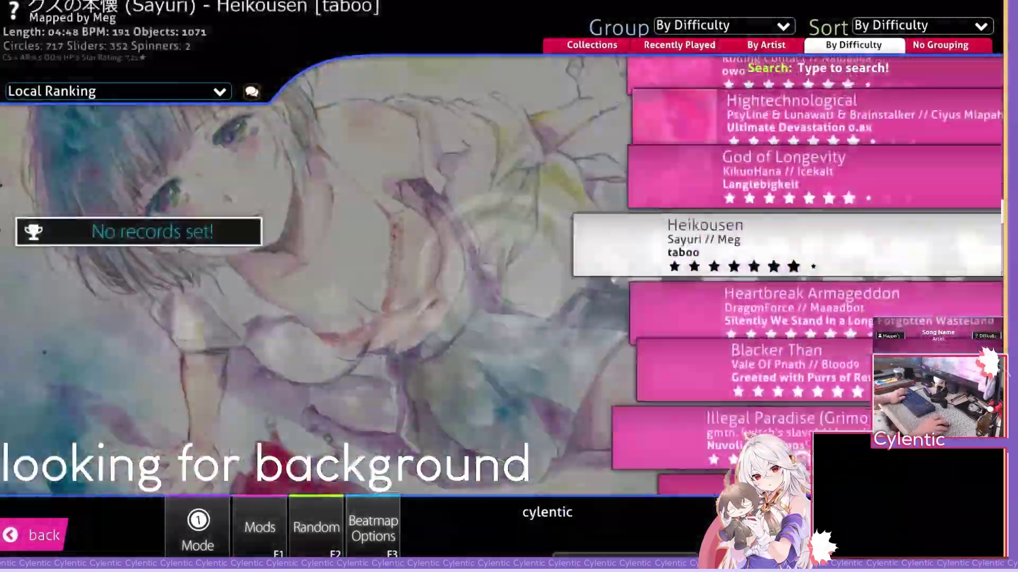
pyautogui.press('Down')
pyautogui.press('Down')
pyautogui.press('Down')
pyautogui.press('Down')
pyautogui.press('Down')
pyautogui.press('Down')
pyautogui.press('Down')
pyautogui.press('Down')
pyautogui.press('Down')
pyautogui.press('Down')
pyautogui.press('Down')
pyautogui.press('Down')
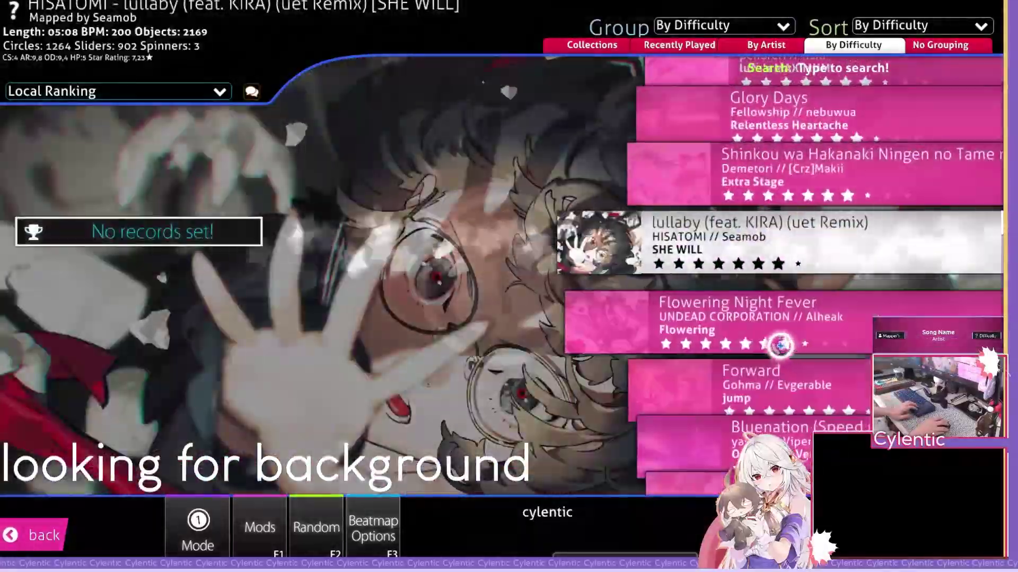
pyautogui.press('Down')
pyautogui.press('Down')
pyautogui.press('Down')
pyautogui.press('Down')
pyautogui.press('Down')
pyautogui.press('Down')
pyautogui.write('everything will freeze')
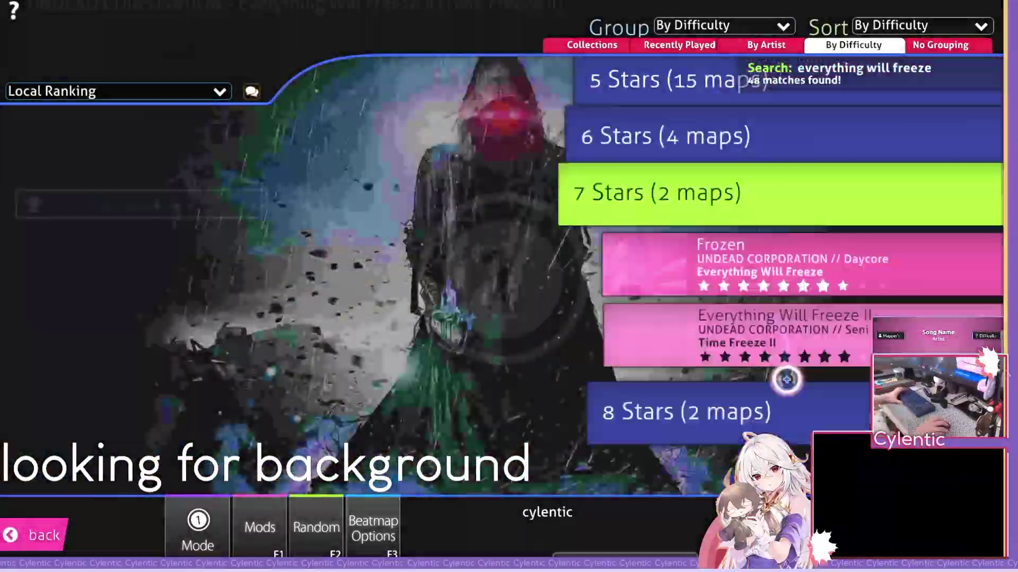
pyautogui.press('Down')
pyautogui.press('Escape')
pyautogui.press('F2')
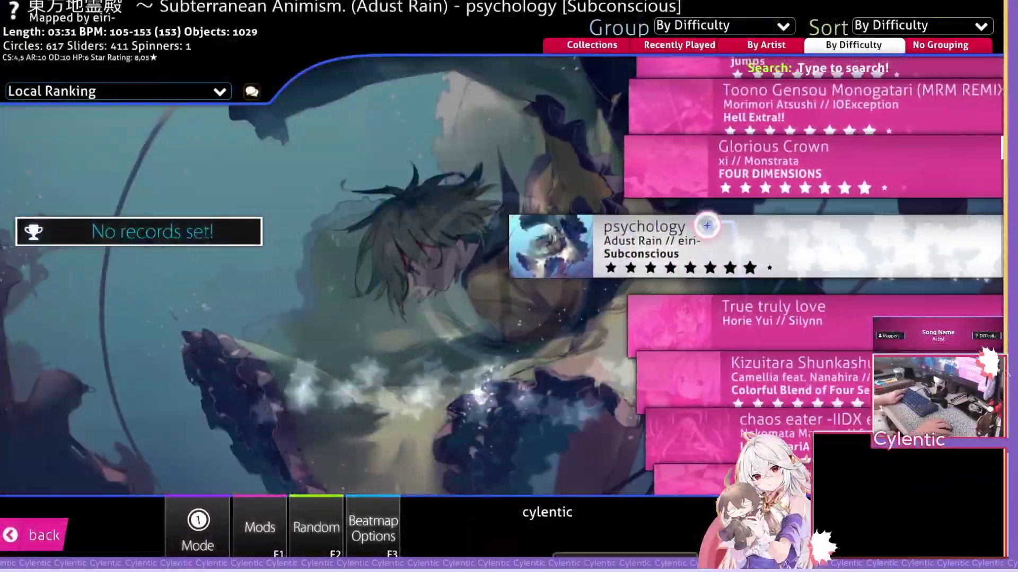
# - Open the beatmap in the editor, open its song folder and view Koishi 365.png
pyautogui.press('F3')
pyautogui.click(520, 369)
pyautogui.press('Escape')
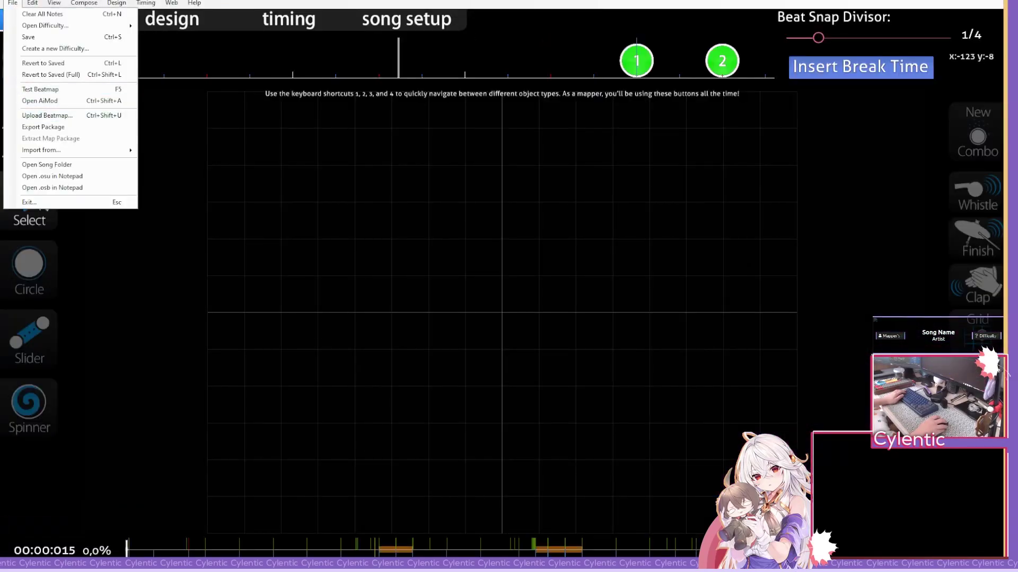
pyautogui.click(47, 165)
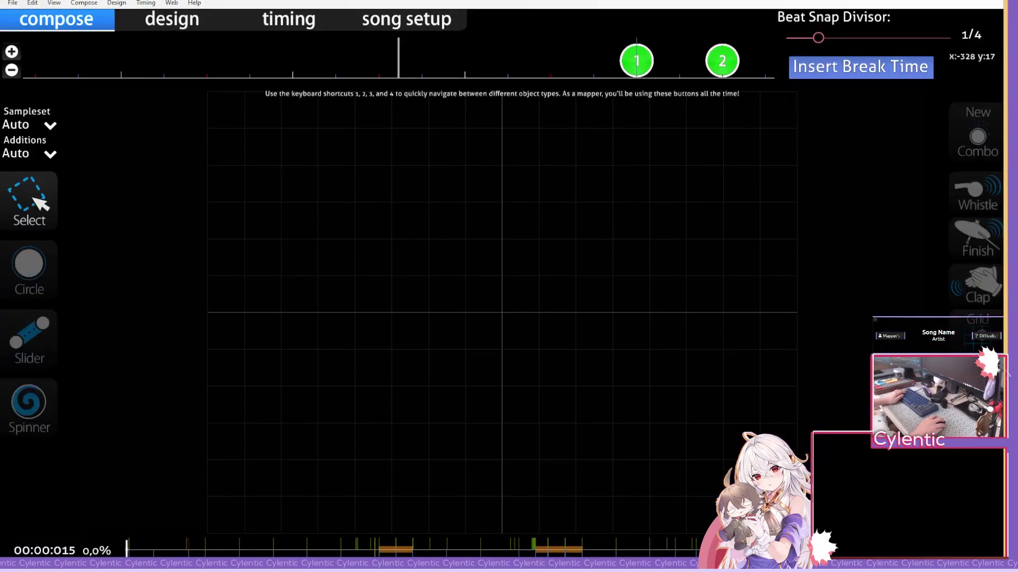
pyautogui.scroll(-2, 371, 318)
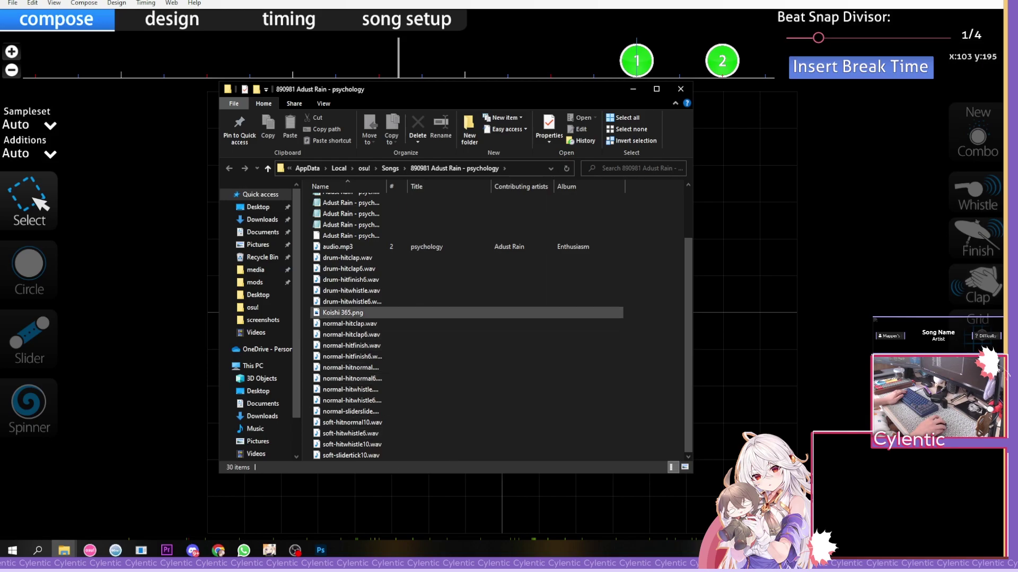
pyautogui.doubleClick(343, 313)
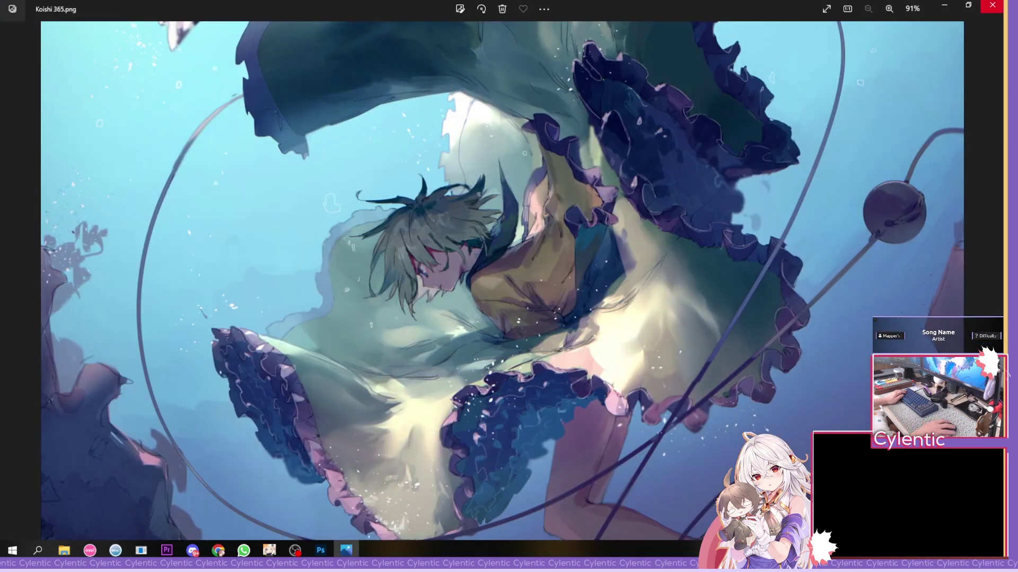
# - Bring Koishi 365.png into Photoshop, confirm the 1920 × 1080 canvas, and unlock it as Layer 0
pyautogui.click(320, 550)
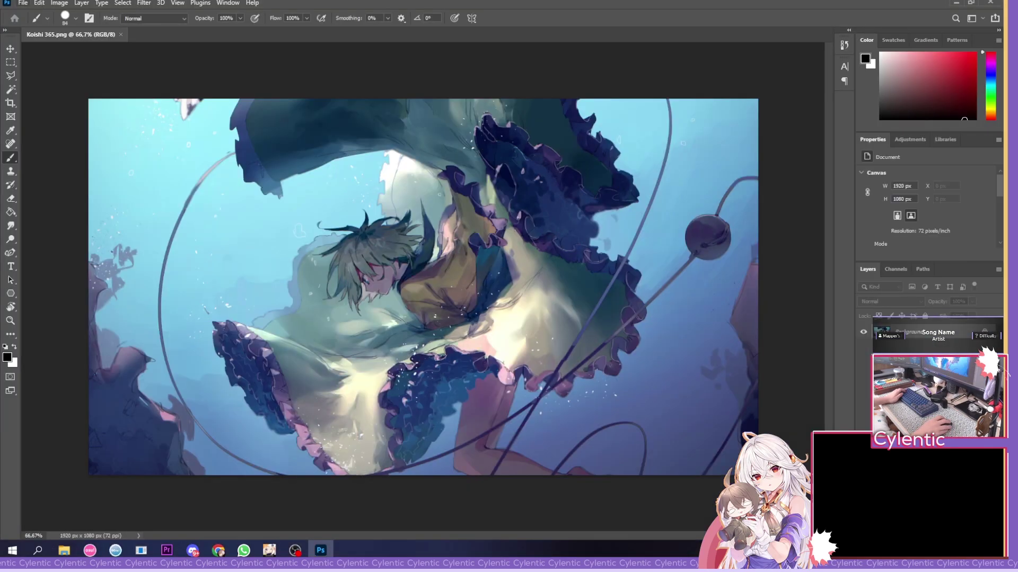
pyautogui.click(23, 2)
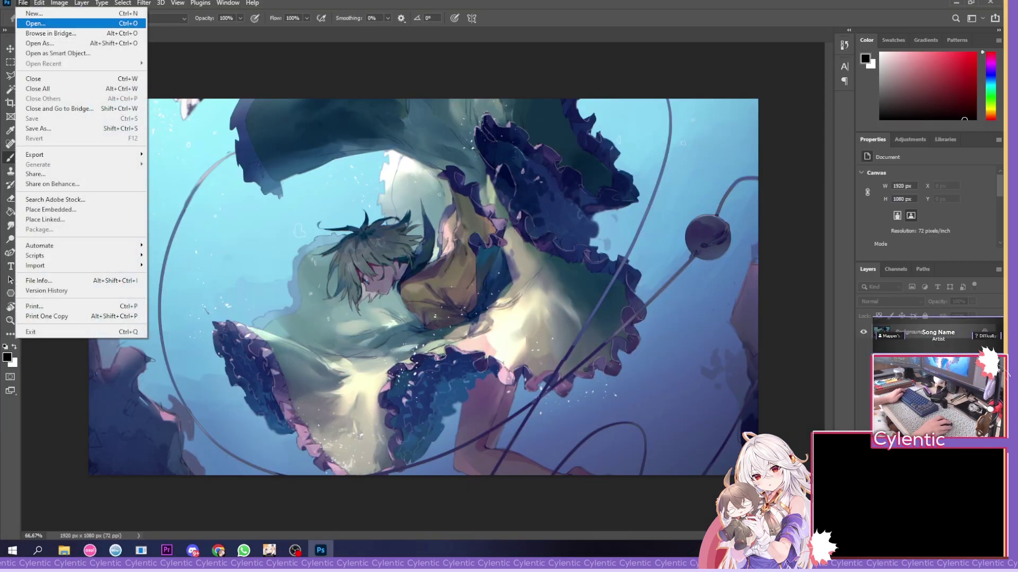
pyautogui.moveTo(59, 2)
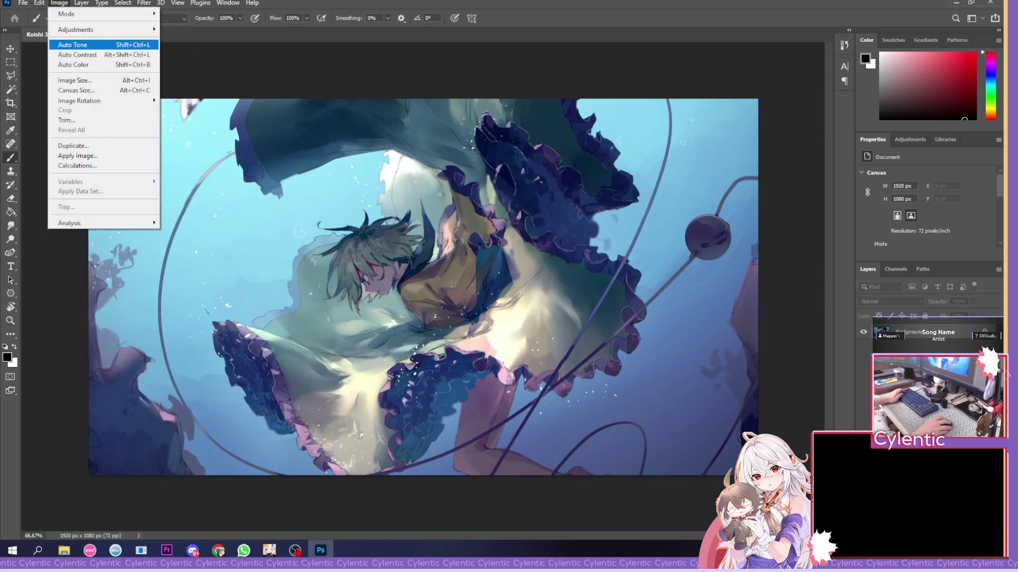
pyautogui.click(76, 90)
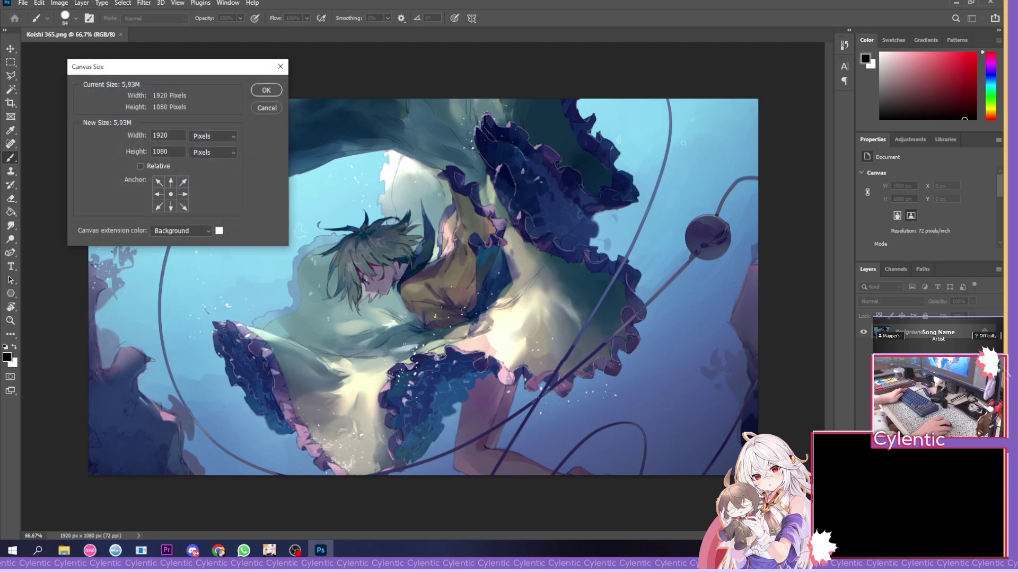
pyautogui.press('Return')
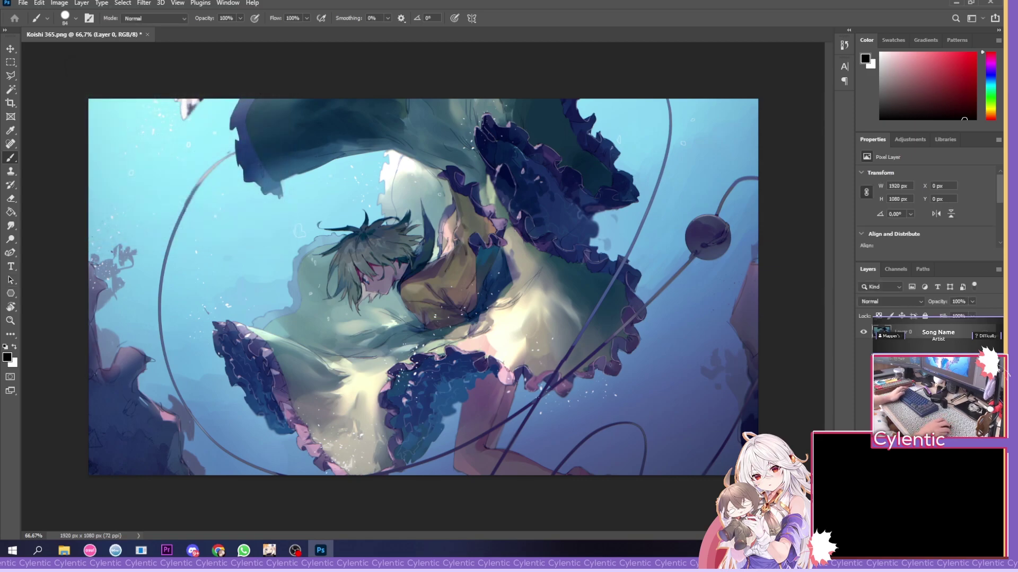
pyautogui.scroll(2, 438, 327)
pyautogui.scroll(-2, 439, 328)
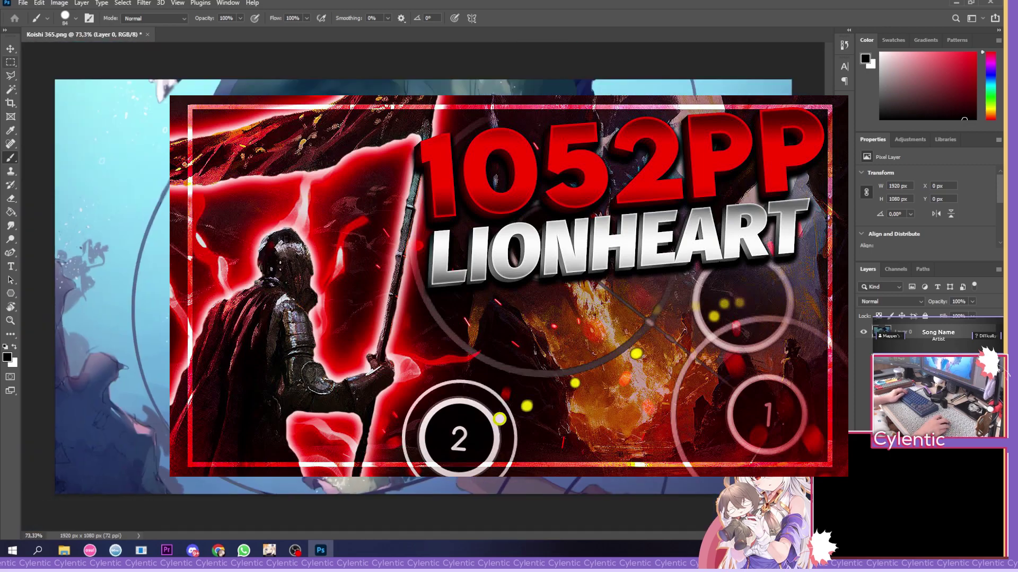
# - Switch to the Magnetic Lasso and start tracing at the character's hair edge
pyautogui.press('l')
pyautogui.scroll(4, 439, 443)
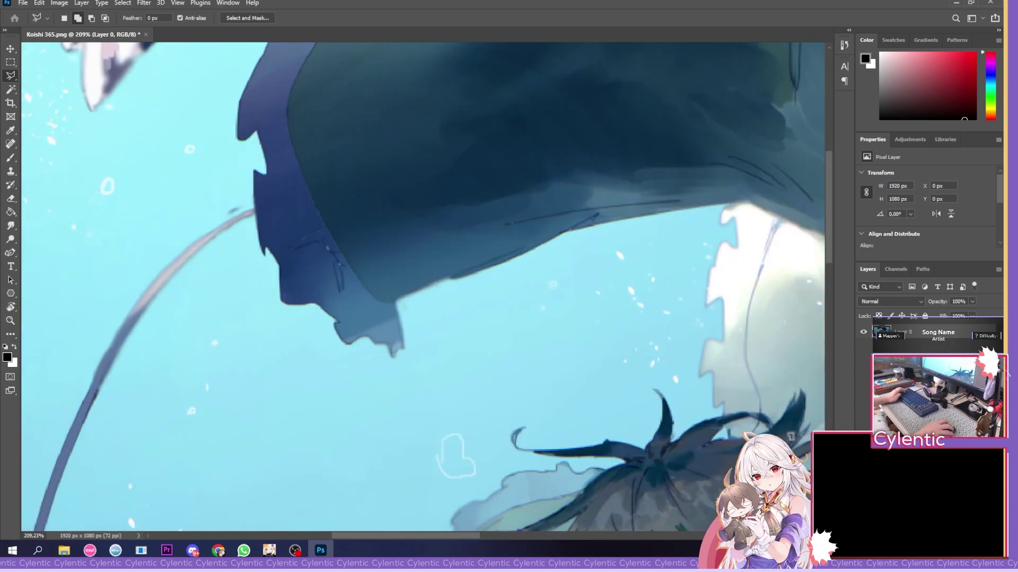
pyautogui.scroll(2, 328, 113)
pyautogui.click(331, 110)
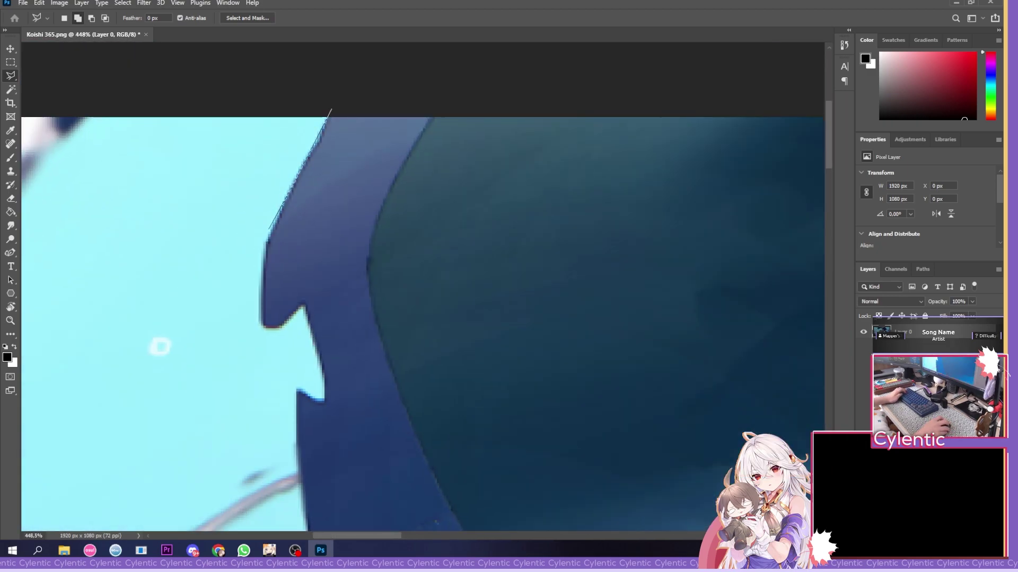
pyautogui.rightClick(11, 75)
pyautogui.click(53, 95)
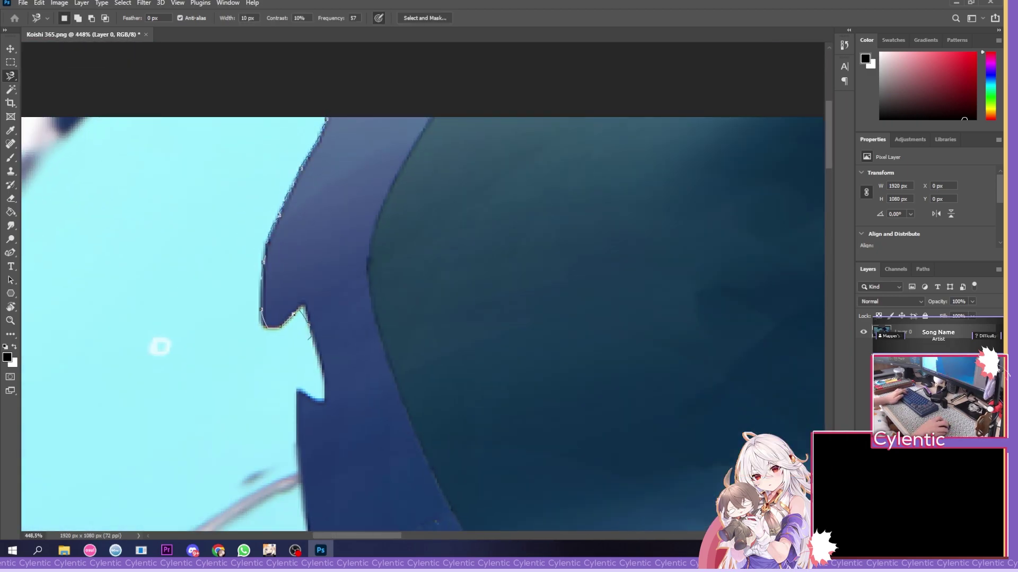
pyautogui.scroll(-3, 423, 324)
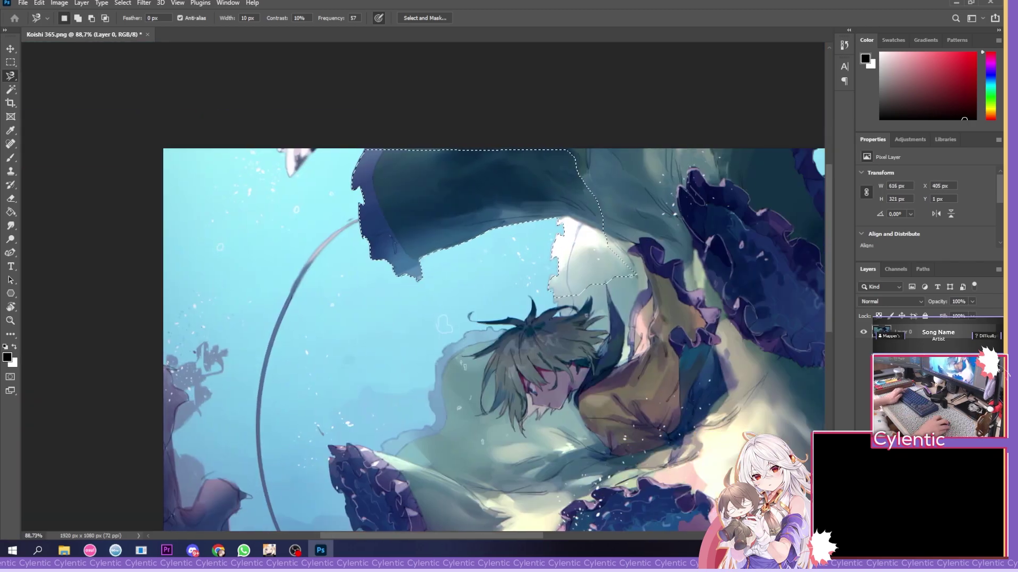
pyautogui.scroll(-1, 571, 138)
# - Trace around the hair, upper body and skirt, remove misplaced points, and close the outline
pyautogui.doubleClick(570, 138)
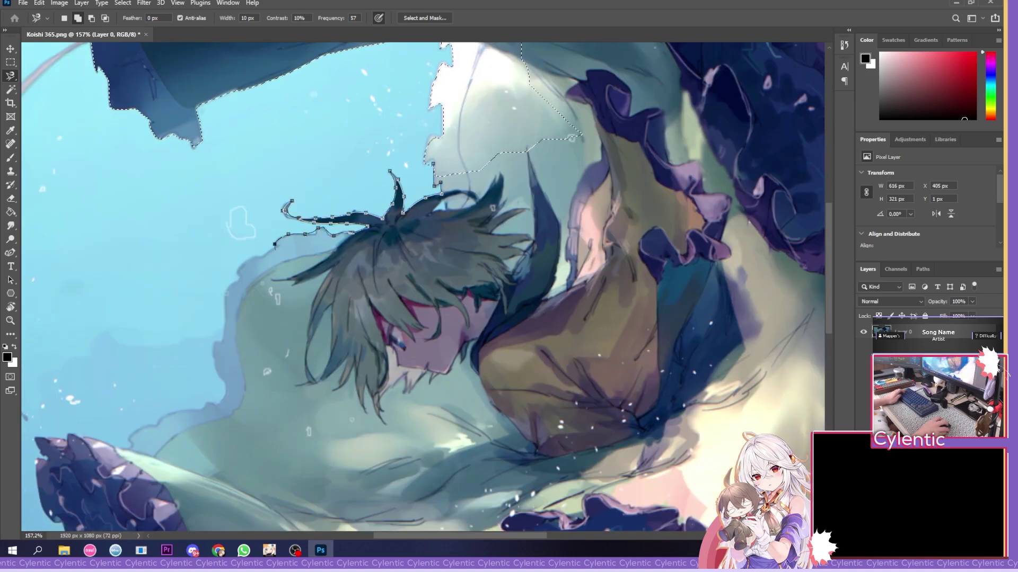
pyautogui.doubleClick(59, 522)
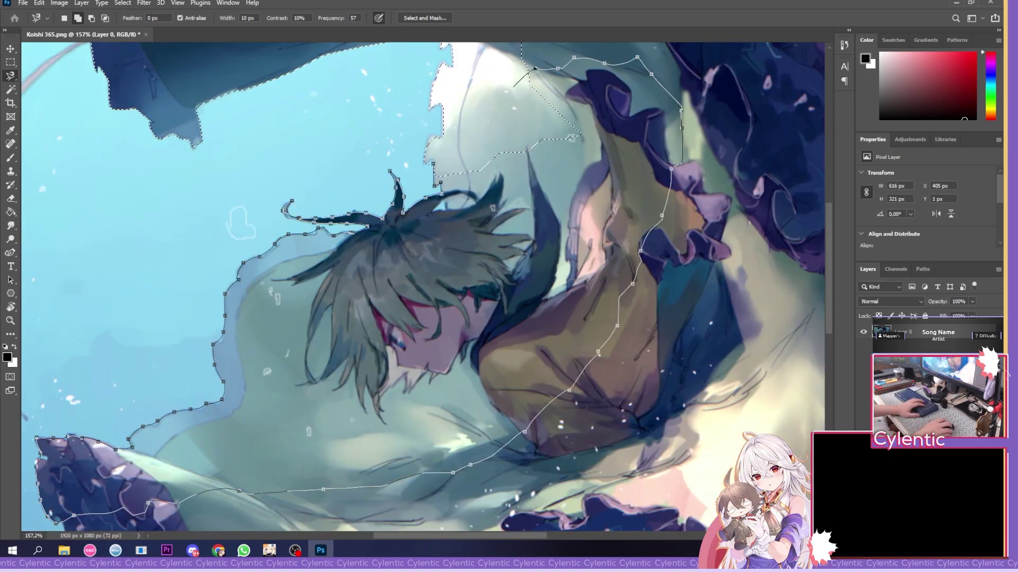
pyautogui.scroll(-5, 58, 522)
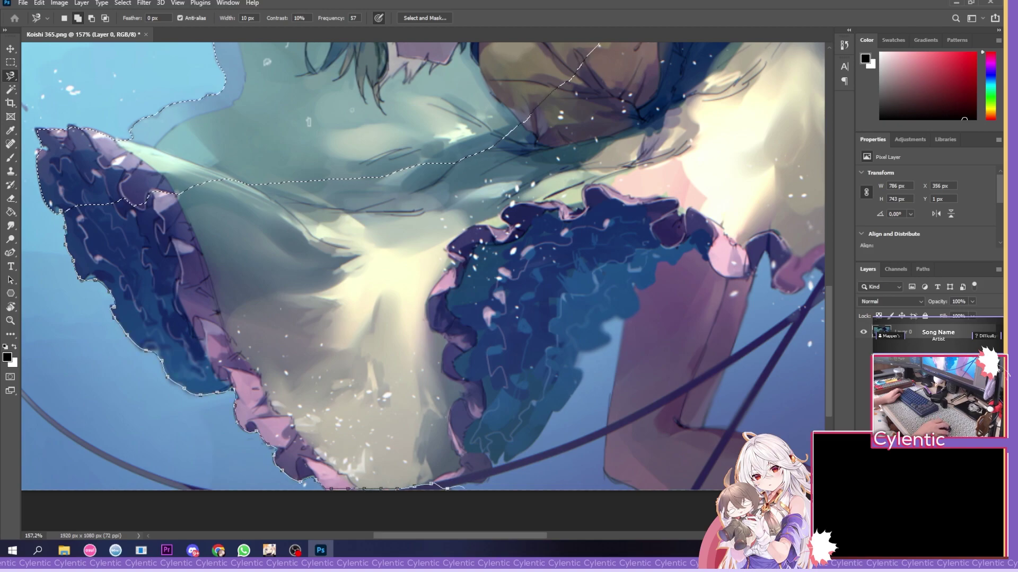
pyautogui.scroll(-1, 461, 487)
pyautogui.scroll(6, 461, 318)
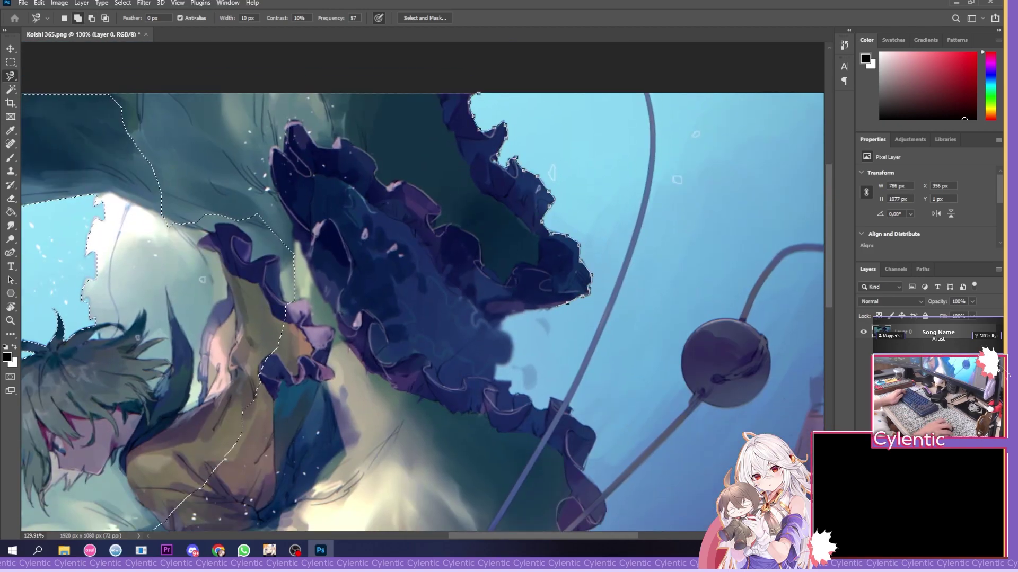
pyautogui.scroll(-3, 422, 286)
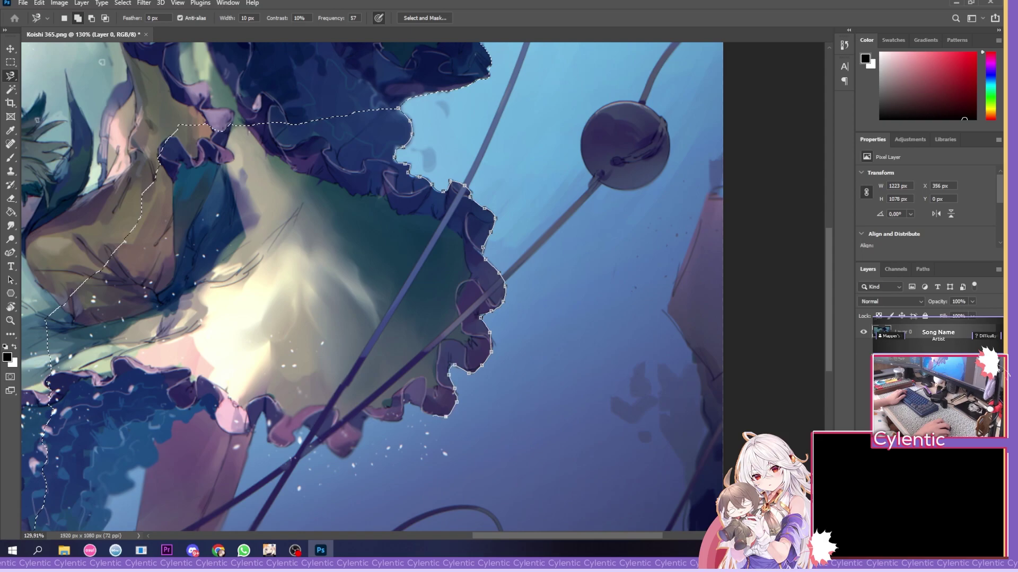
pyautogui.scroll(-3, 422, 286)
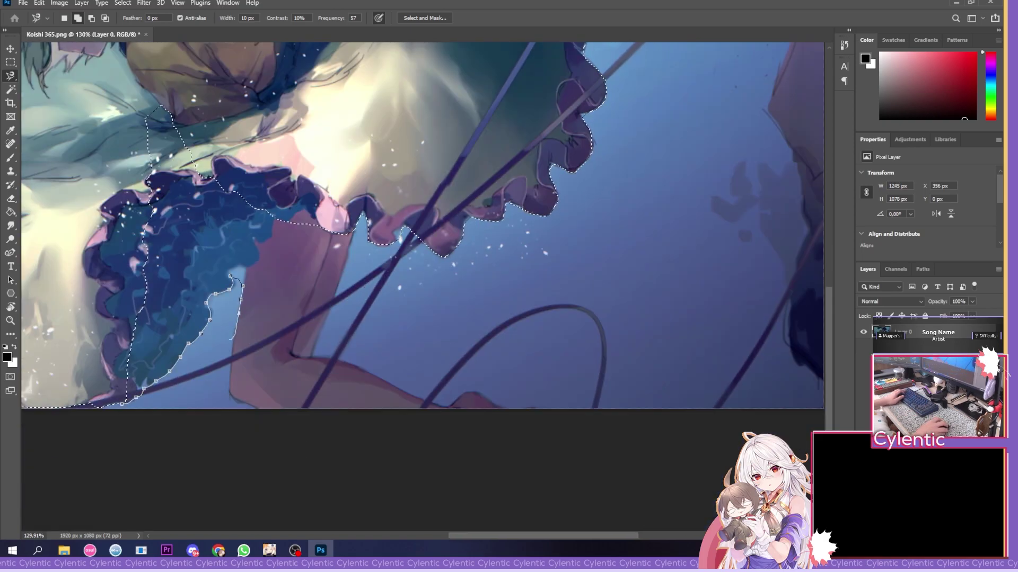
pyautogui.press('BackSpace')
pyautogui.press('BackSpace')
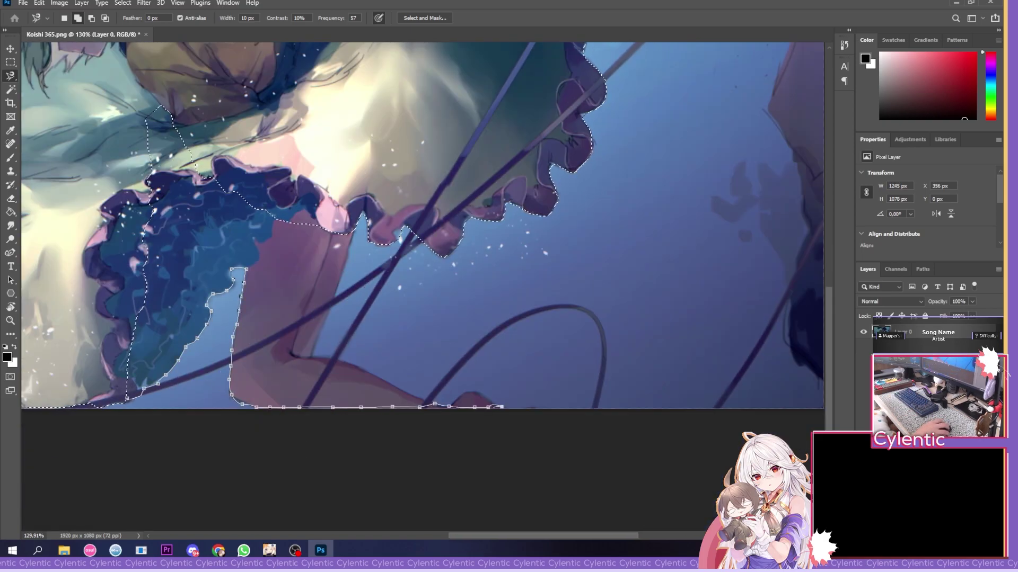
pyautogui.press('Return')
# - Add the hanging eye orb to the character selection
pyautogui.hotkey('ctrl', '-')
pyautogui.hotkey('ctrl', '-')
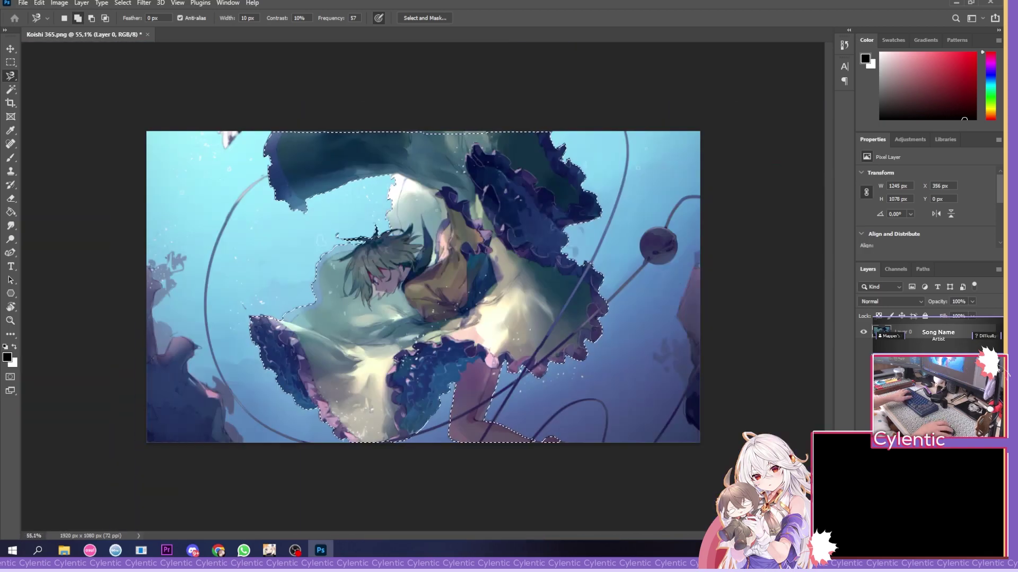
pyautogui.scroll(5, 711, 295)
pyautogui.hscroll(3, 424, 286)
pyautogui.click(634, 223)
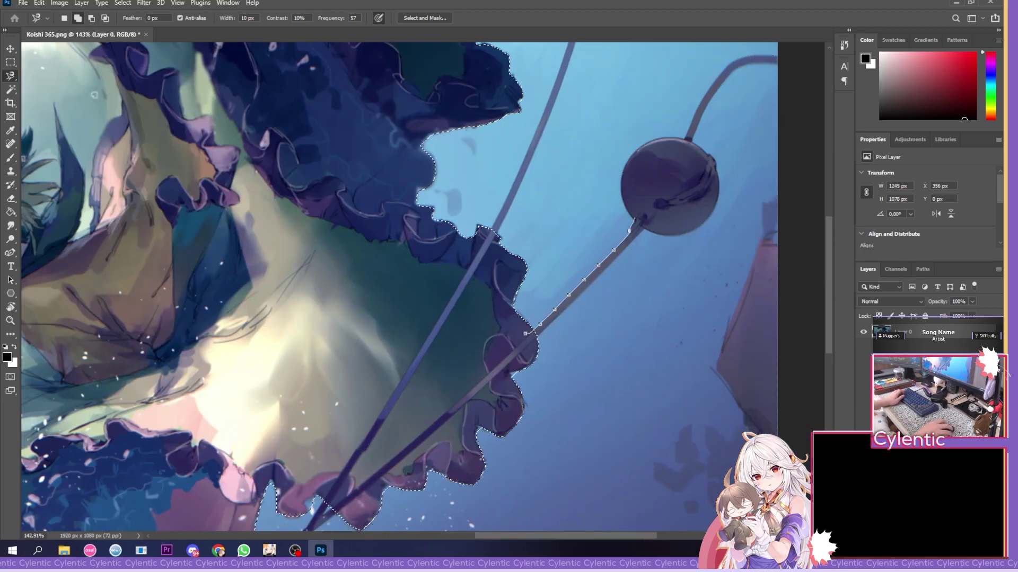
pyautogui.scroll(-1, 525, 333)
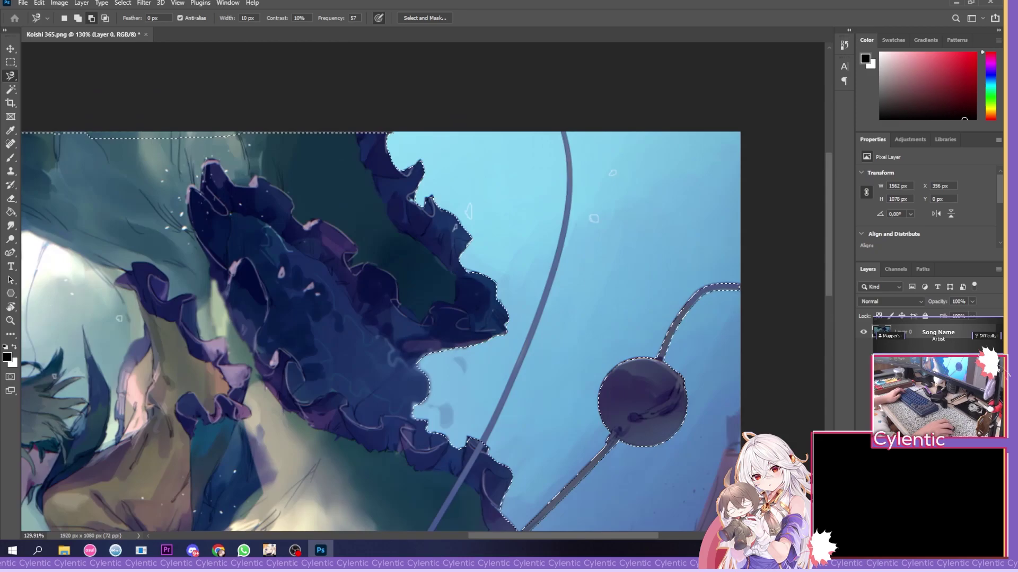
pyautogui.scroll(-3, 424, 286)
pyautogui.scroll(4, 424, 286)
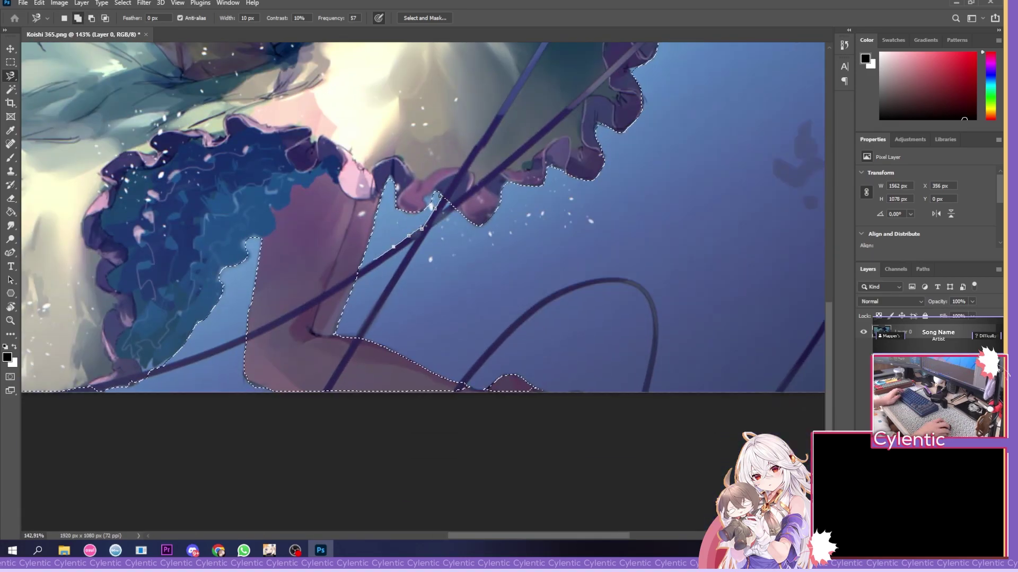
pyautogui.scroll(-3, 424, 287)
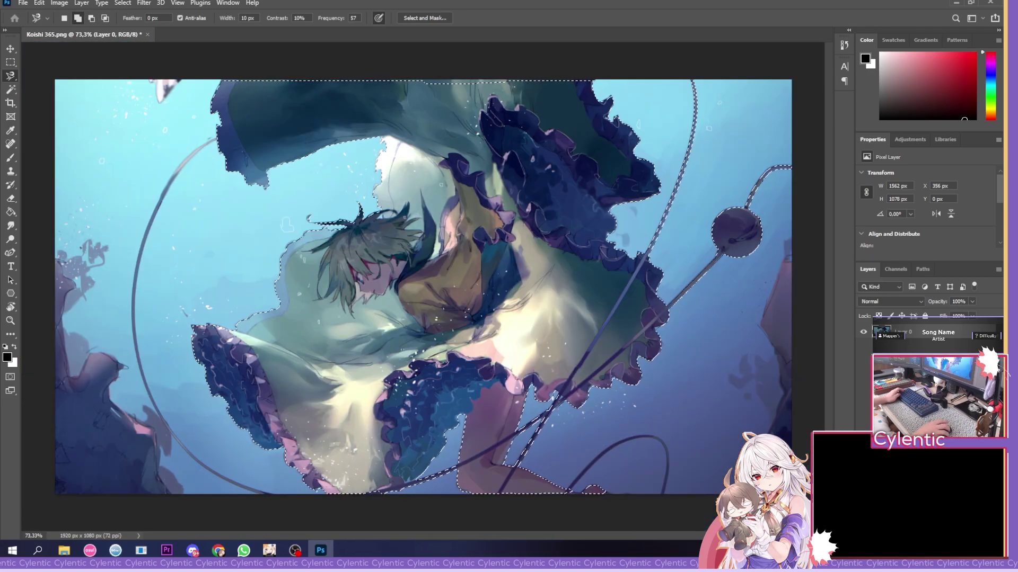
pyautogui.scroll(4, 424, 286)
pyautogui.scroll(-3, 424, 287)
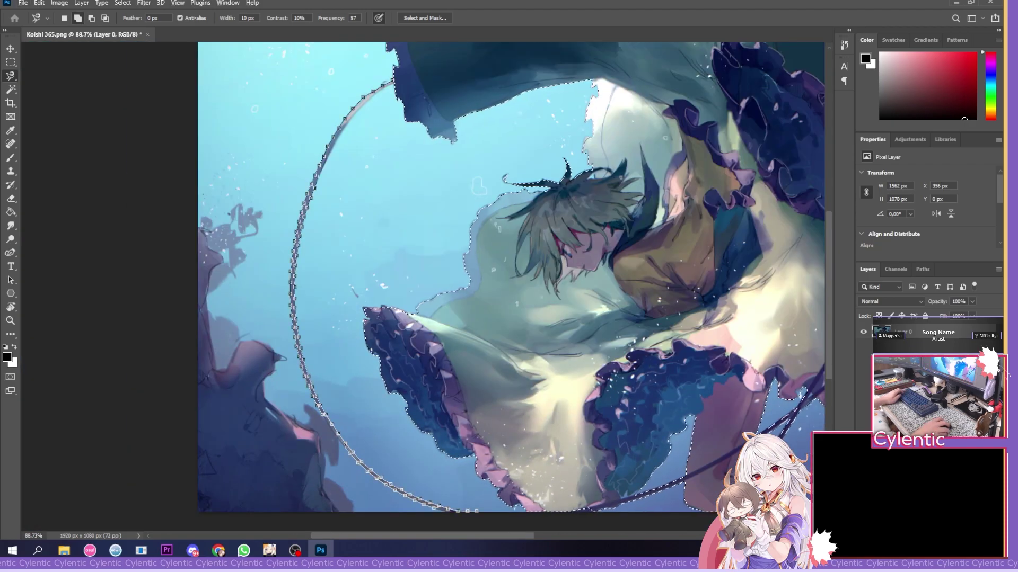
pyautogui.scroll(4, 472, 509)
pyautogui.scroll(-4, 472, 509)
pyautogui.scroll(4, 471, 508)
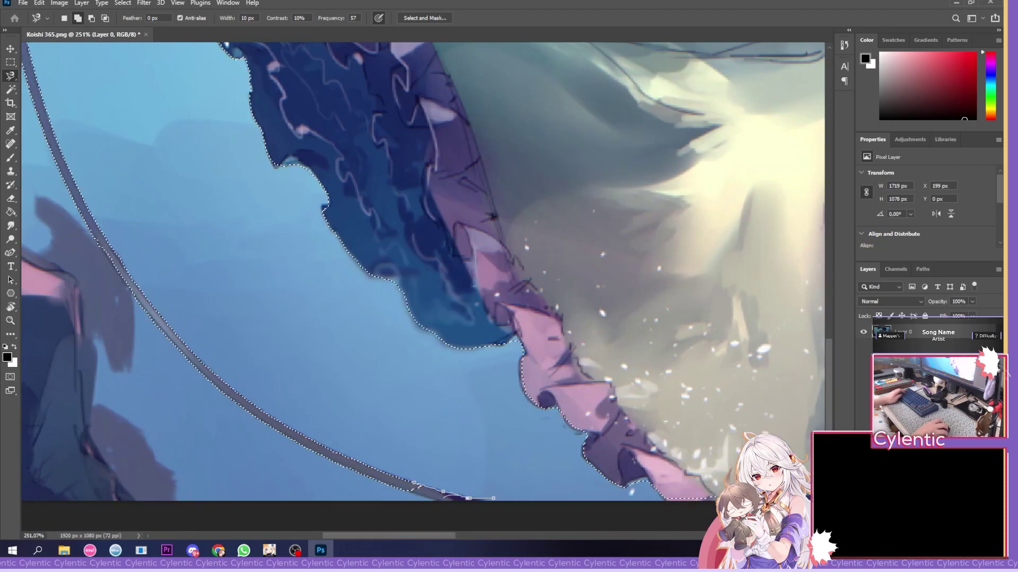
pyautogui.scroll(-5, 472, 499)
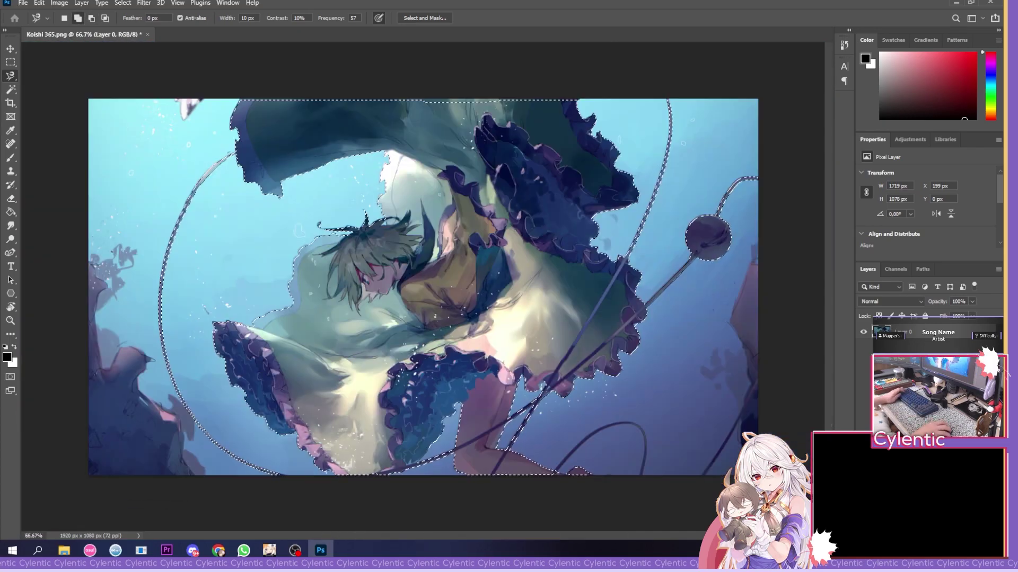
pyautogui.scroll(3, 641, 456)
# - Use the Magic Wand and Polygonal Lasso to add the rope loops below the image edge
pyautogui.press('w')
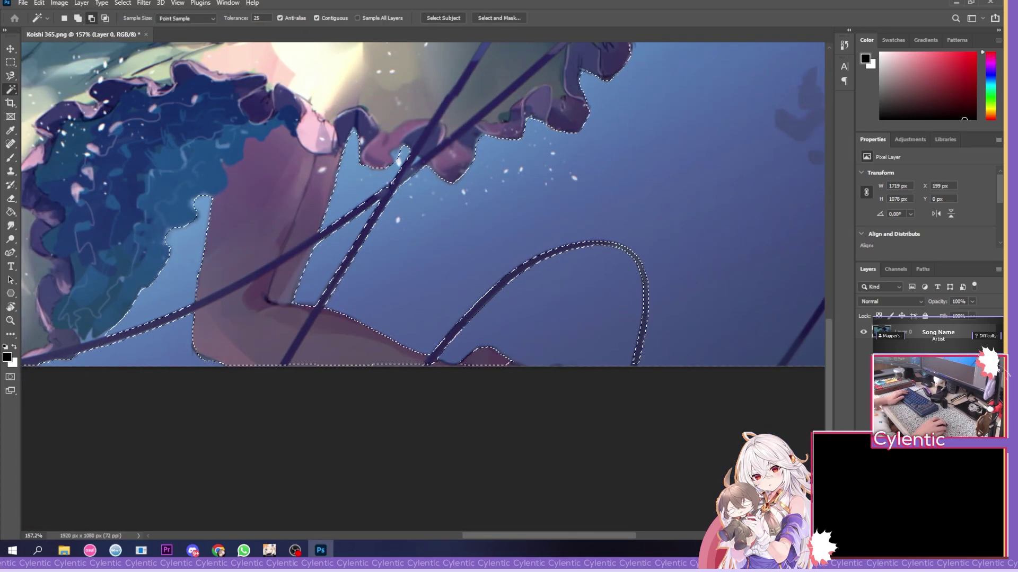
pyautogui.scroll(2, 424, 212)
pyautogui.press('l')
pyautogui.scroll(3, 424, 212)
pyautogui.click(220, 218)
pyautogui.click(221, 285)
pyautogui.click(408, 324)
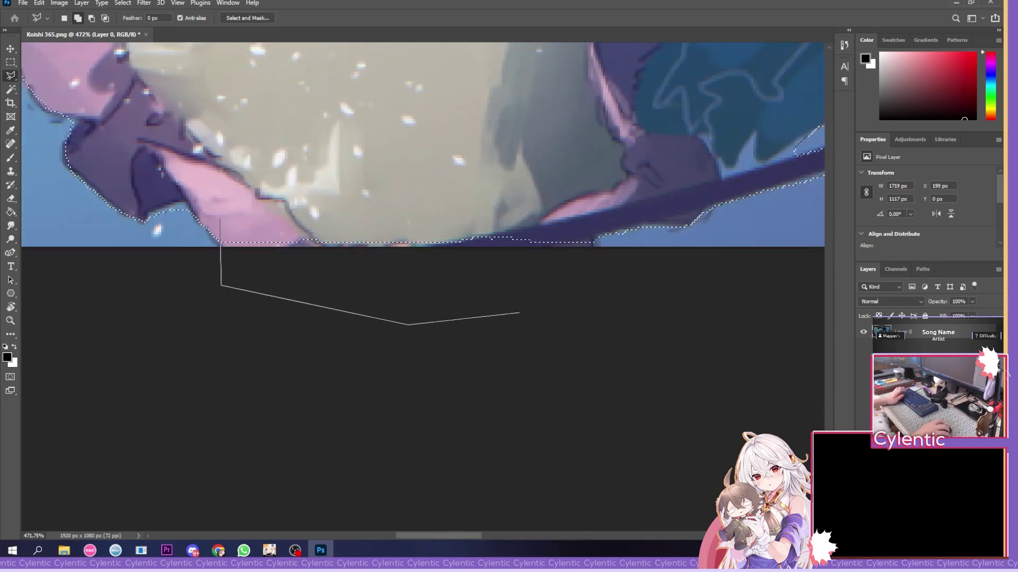
pyautogui.scroll(-5, 518, 312)
pyautogui.scroll(2, 424, 265)
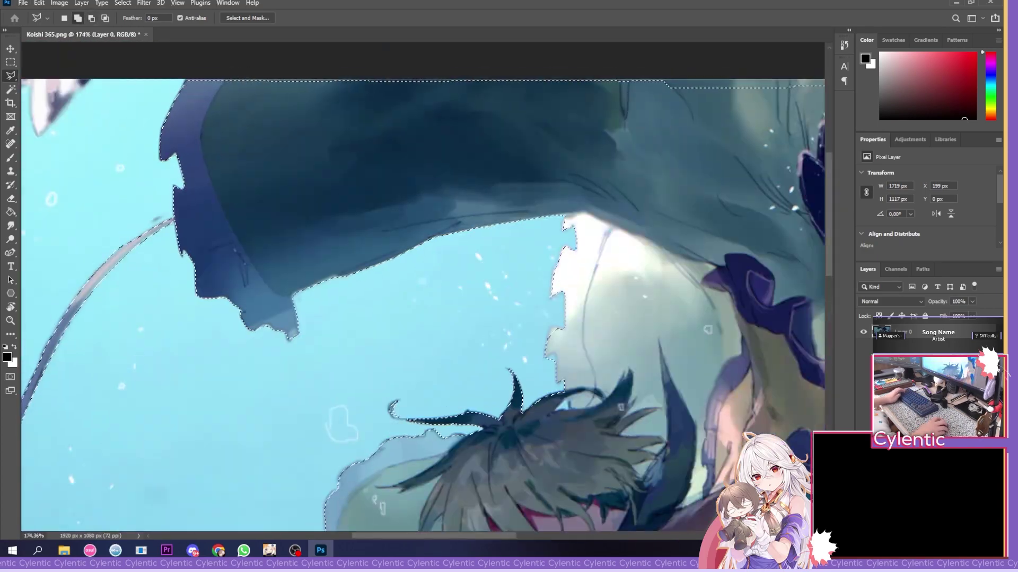
pyautogui.scroll(-4, 424, 286)
pyautogui.scroll(2, 424, 286)
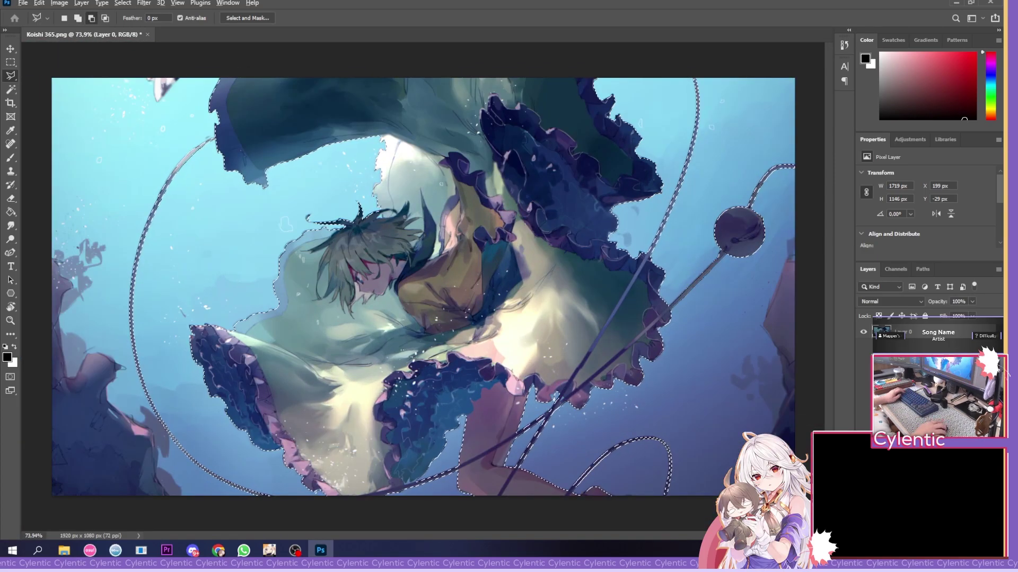
pyautogui.scroll(-2, 423, 287)
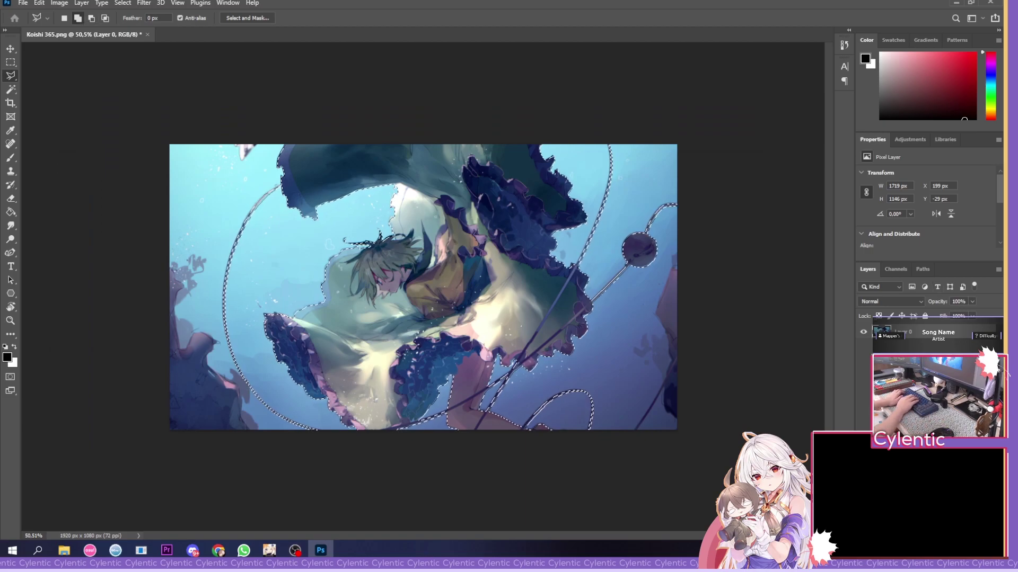
# - Copy the selected character onto her own layer and check the cutout against a hidden background
pyautogui.hotkey('ctrl', 'j')
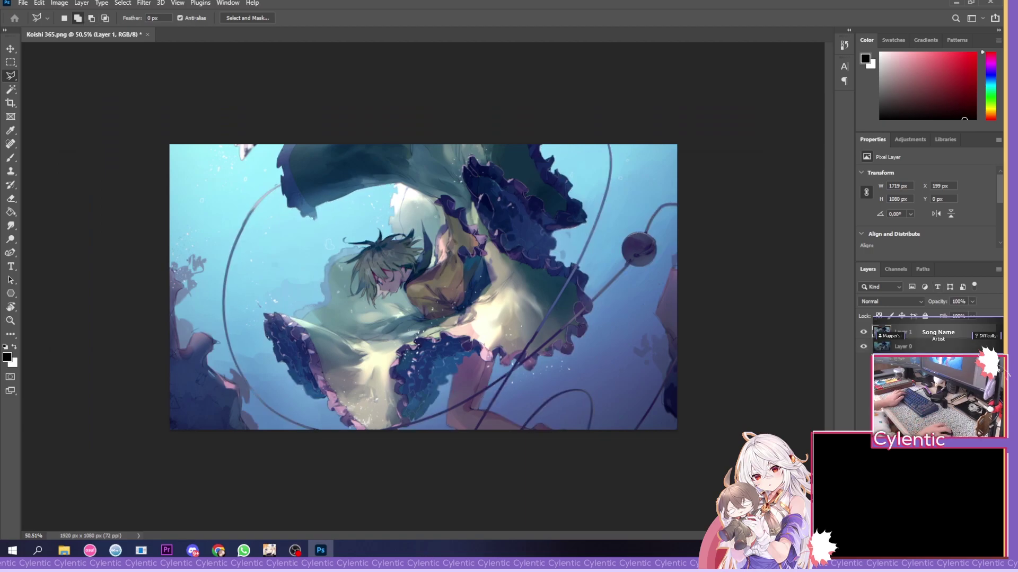
pyautogui.click(863, 346)
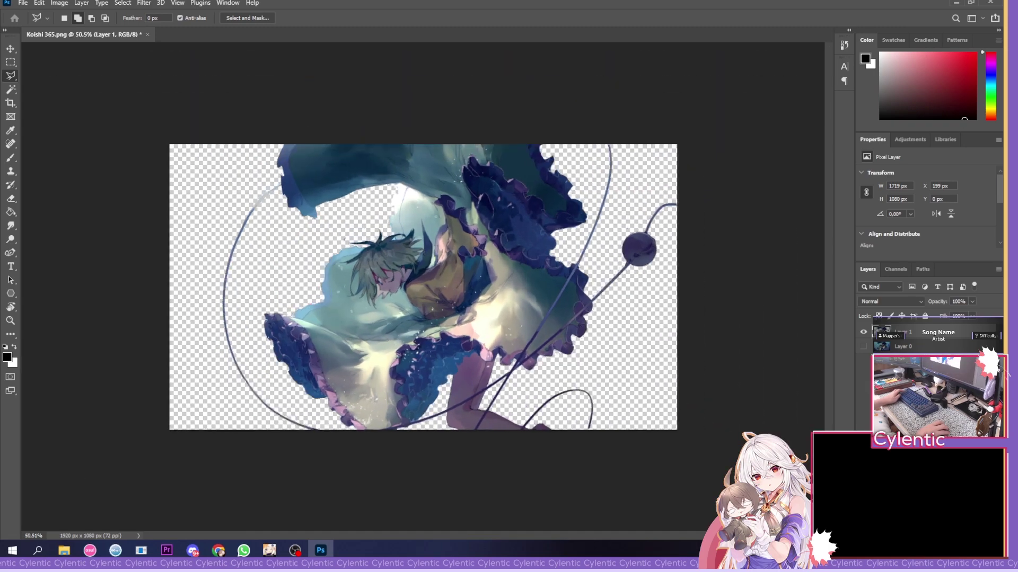
pyautogui.hotkey('ctrl', '0')
pyautogui.scroll(2, 423, 287)
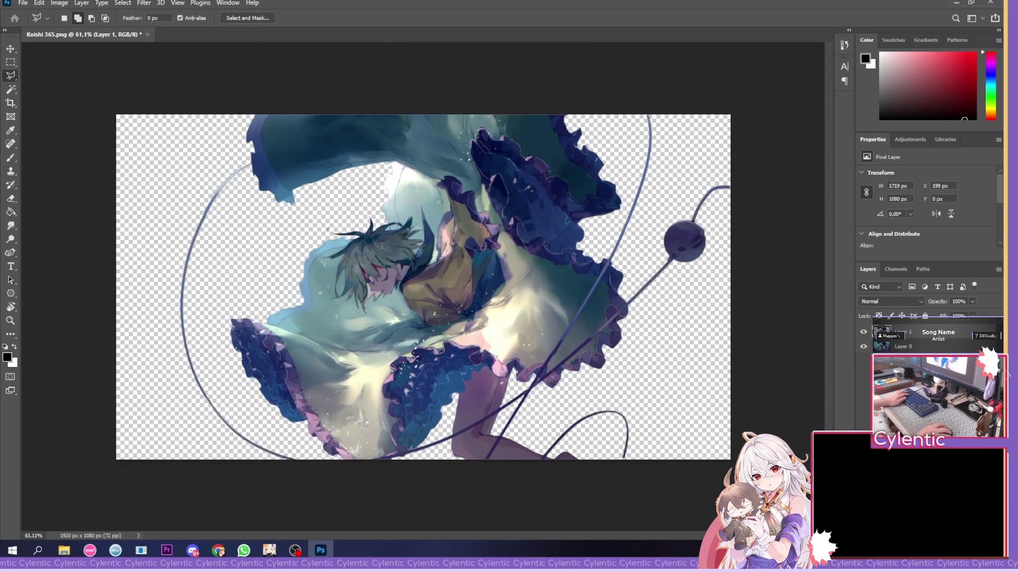
pyautogui.click(863, 346)
# - Duplicate Layer 0, apply a stronger Gaussian Blur to the copy, and add a new empty layer
pyautogui.click(903, 346)
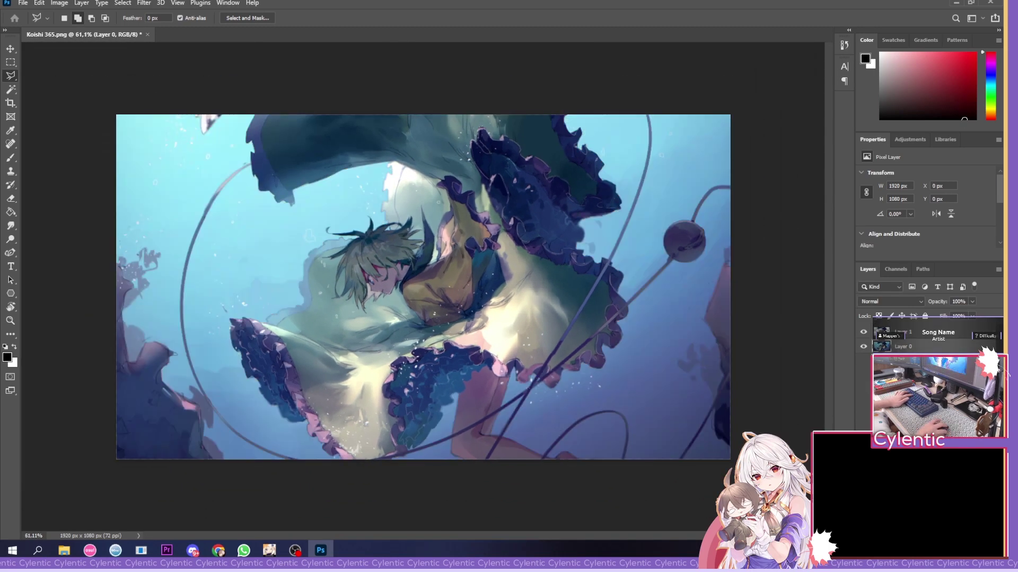
pyautogui.hotkey('ctrl', 'j')
pyautogui.click(144, 2)
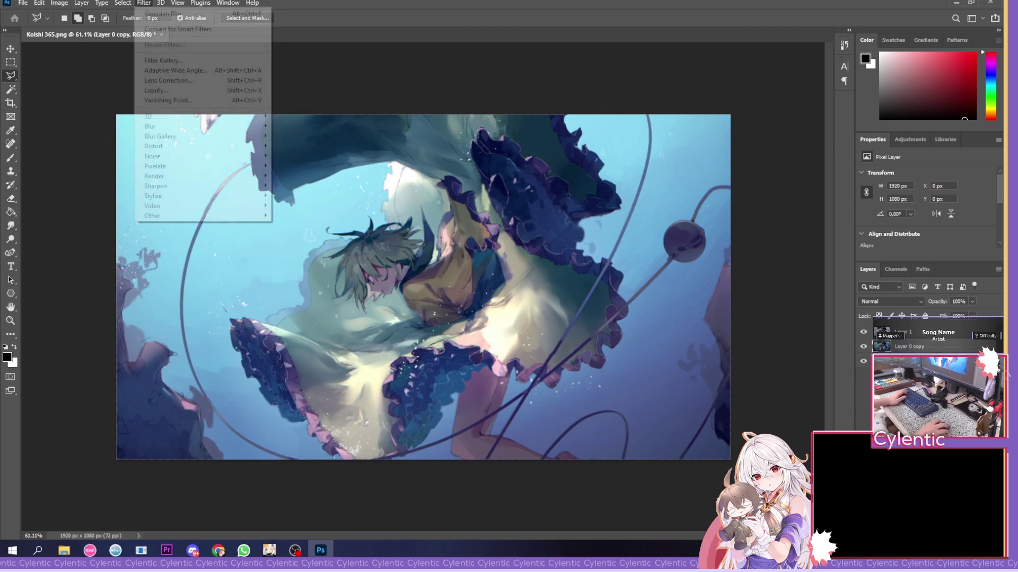
pyautogui.moveTo(159, 131)
pyautogui.click(299, 165)
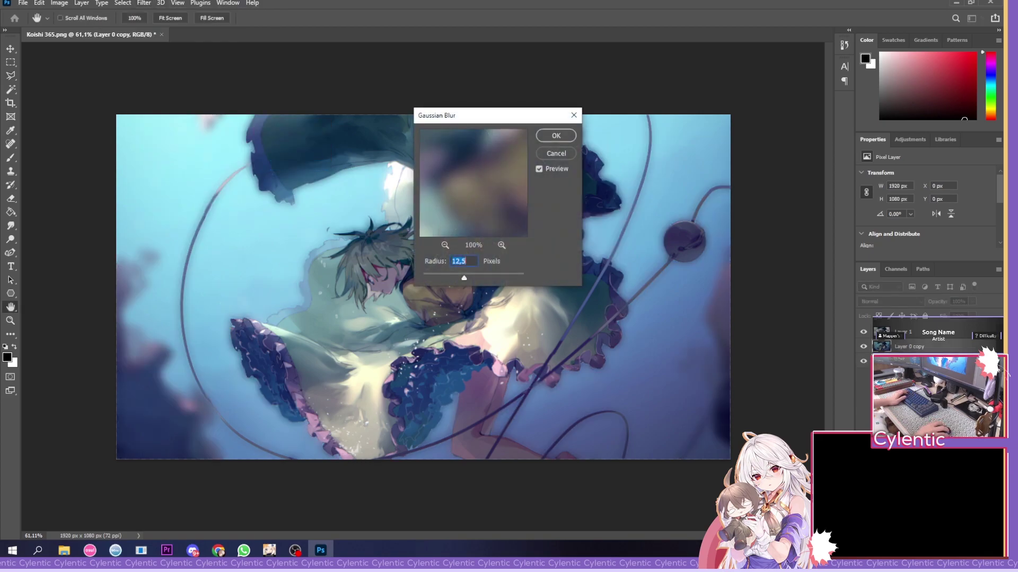
pyautogui.moveTo(470, 278); pyautogui.dragTo(472, 277)
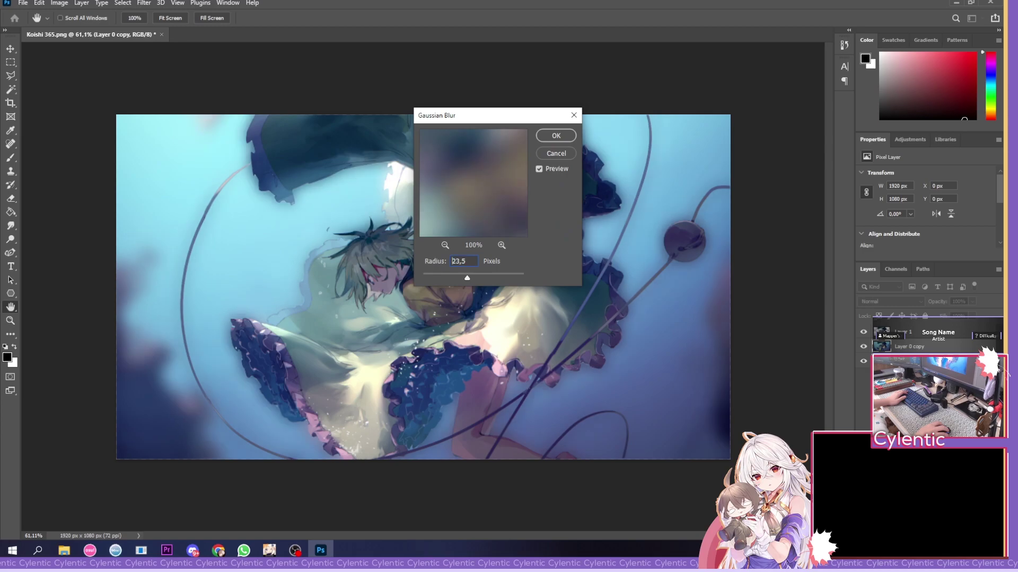
pyautogui.press('Escape')
pyautogui.scroll(3, 330, 282)
pyautogui.press('l')
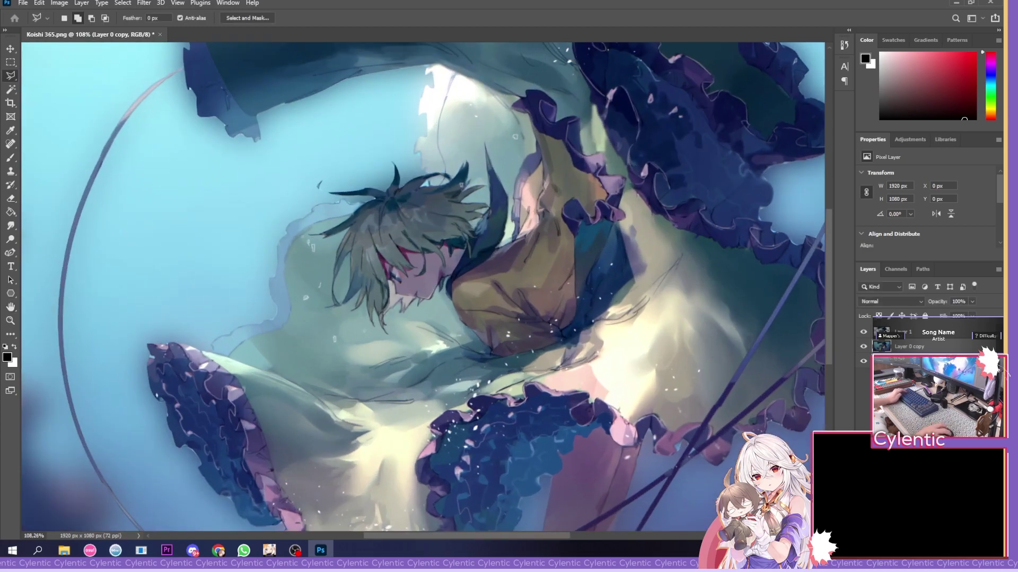
pyautogui.scroll(-3, 306, 317)
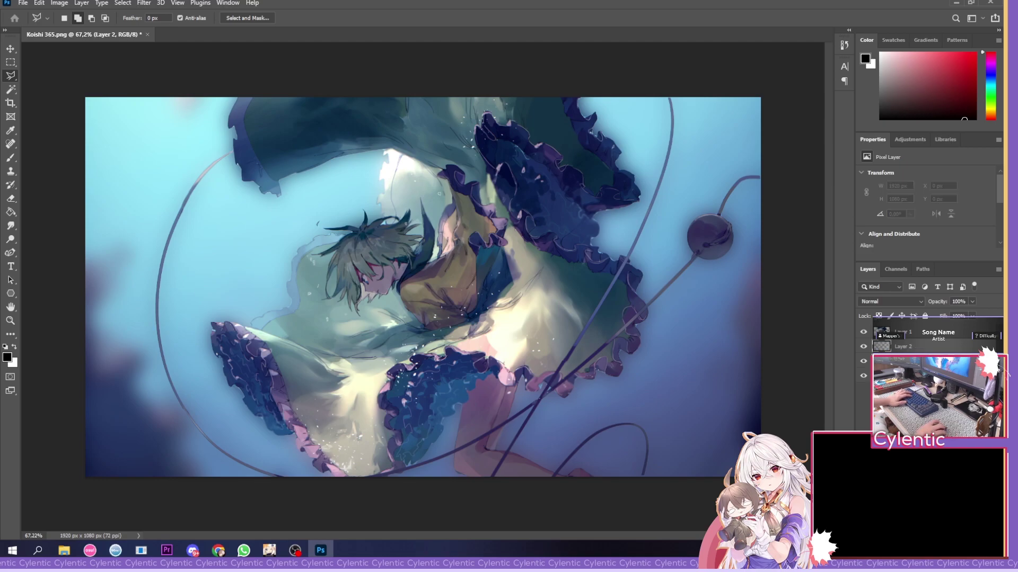
# - Fill the new layer with black, set its blend mode to Darken at 37% opacity
pyautogui.press('g')
pyautogui.hotkey('alt', 'BackSpace')
pyautogui.click(891, 301)
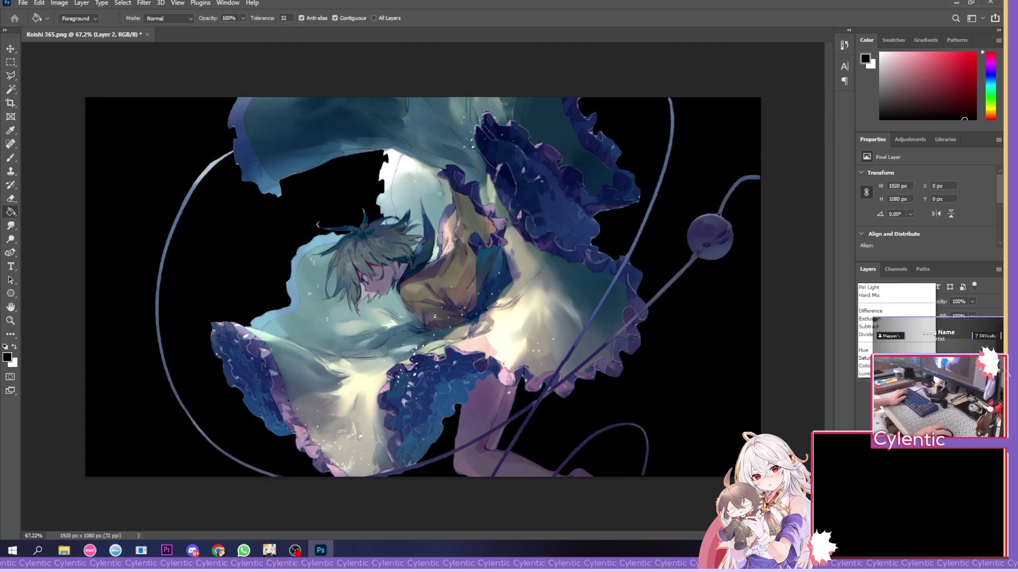
pyautogui.click(871, 312)
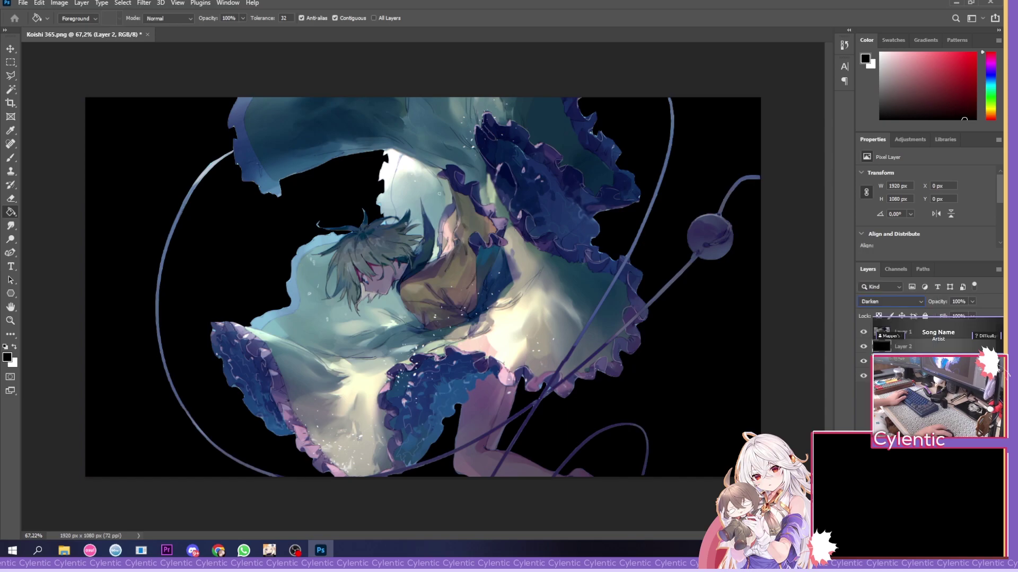
pyautogui.moveTo(973, 314); pyautogui.dragTo(941, 313)
pyautogui.click(933, 403)
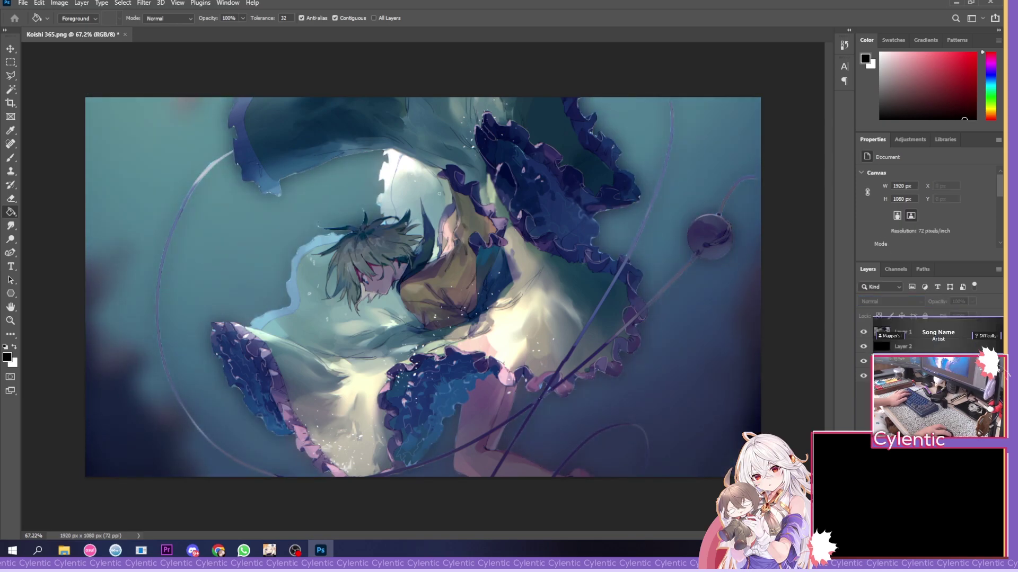
# - Transform the character layer: move her about 211 px left and scale her to roughly 120%
pyautogui.click(901, 331)
pyautogui.hotkey('ctrl', 't')
pyautogui.moveTo(513, 281); pyautogui.dragTo(386, 281)
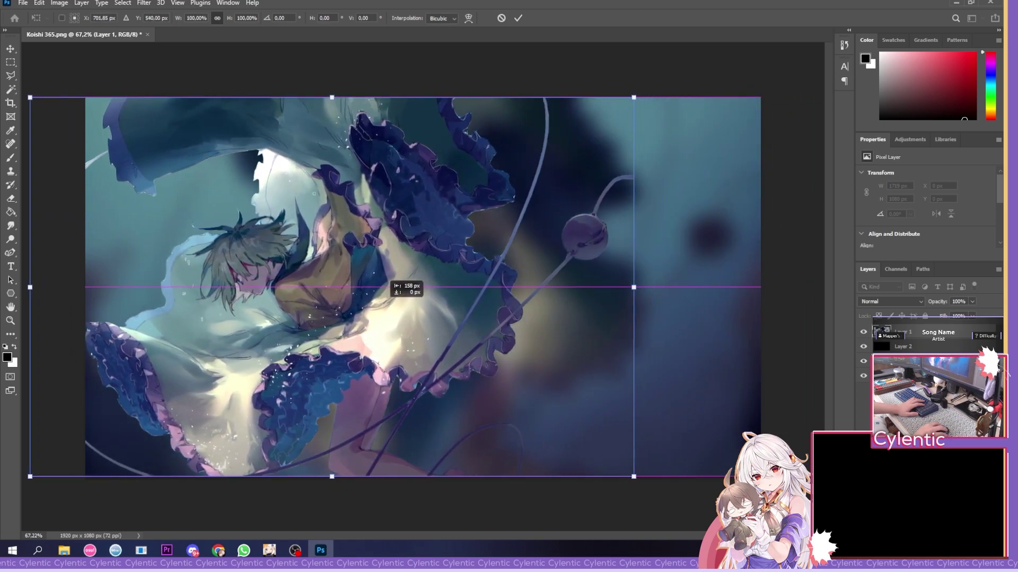
pyautogui.moveTo(634, 476); pyautogui.dragTo(665, 476)
pyautogui.moveTo(607, 245); pyautogui.dragTo(606, 252)
pyautogui.press('Return')
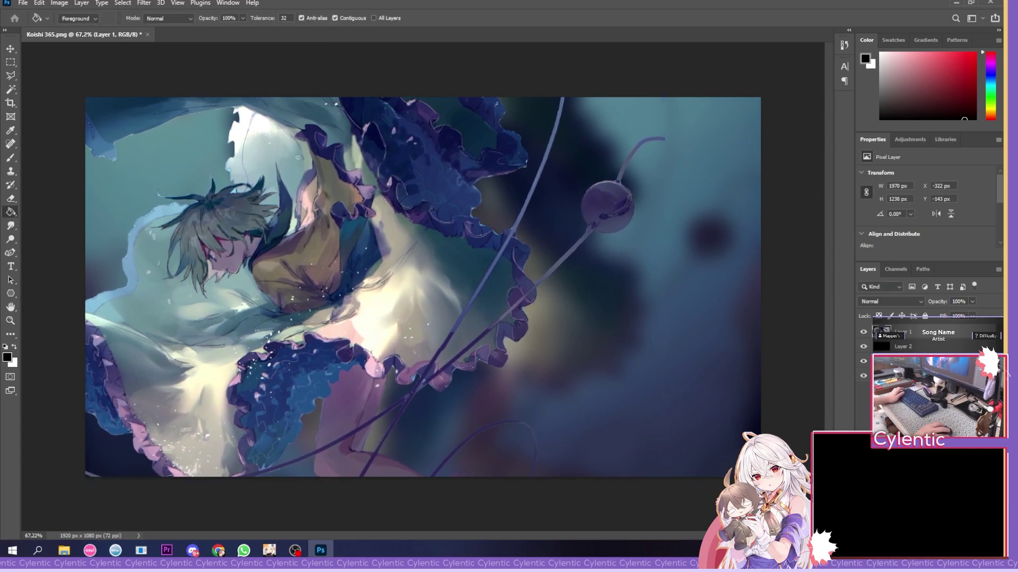
# - Enable Outer Glow on the character layer and enter trial spread and size values
pyautogui.press('e')
pyautogui.scroll(-2, 607, 252)
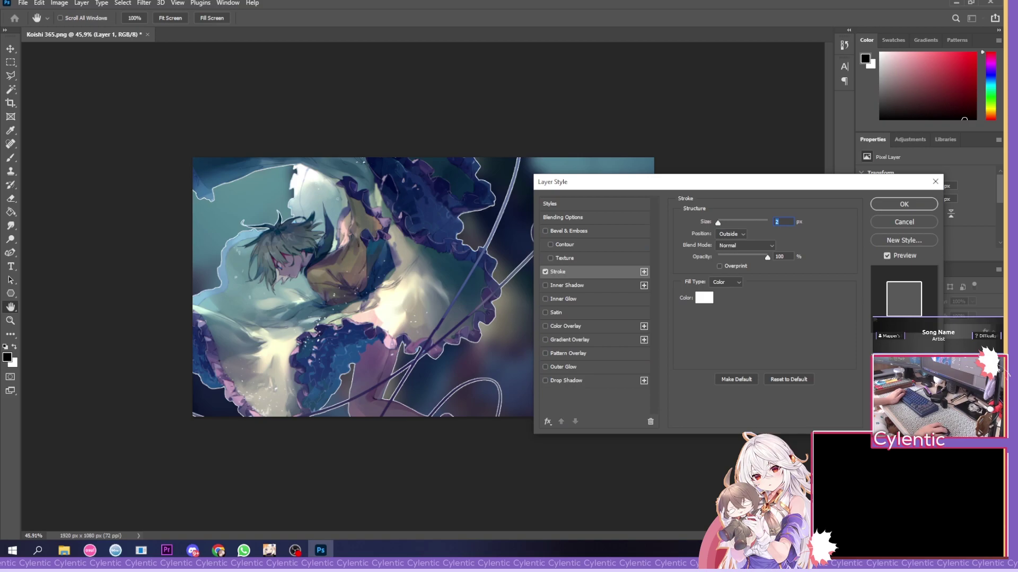
pyautogui.click(563, 367)
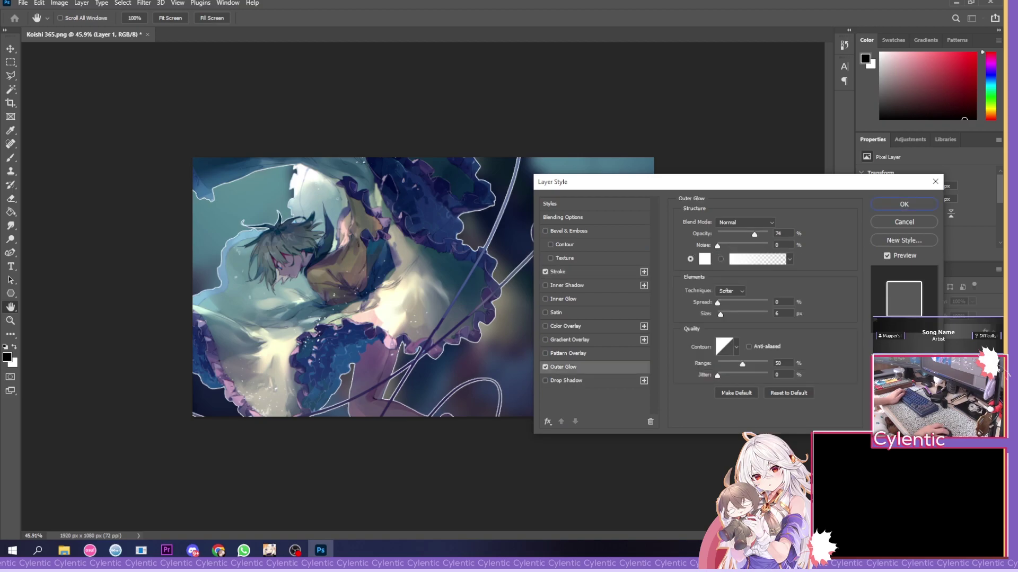
pyautogui.write('15')
pyautogui.press('Tab')
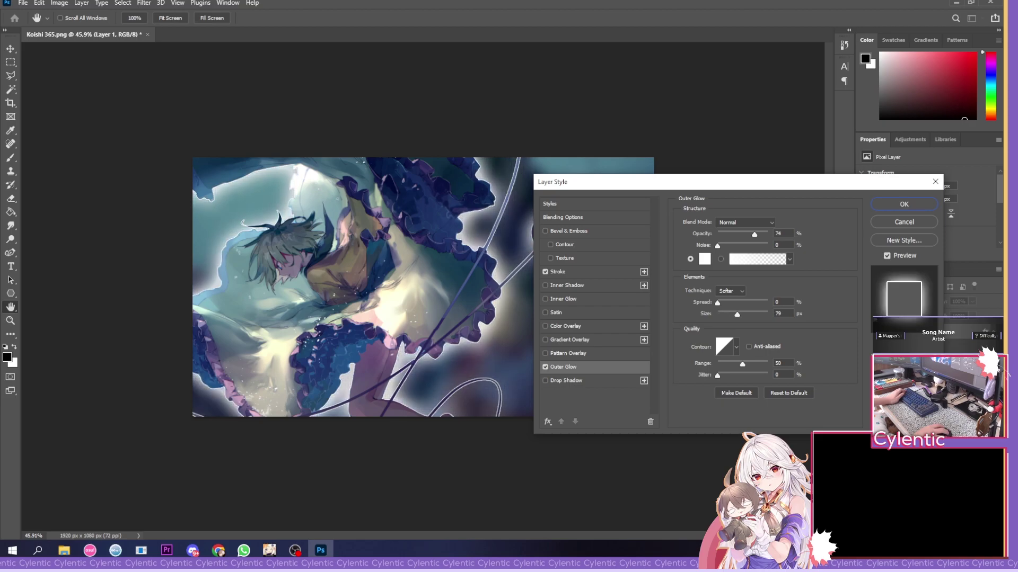
pyautogui.write('73')
pyautogui.hotkey('shift', 'Tab')
pyautogui.write('11')
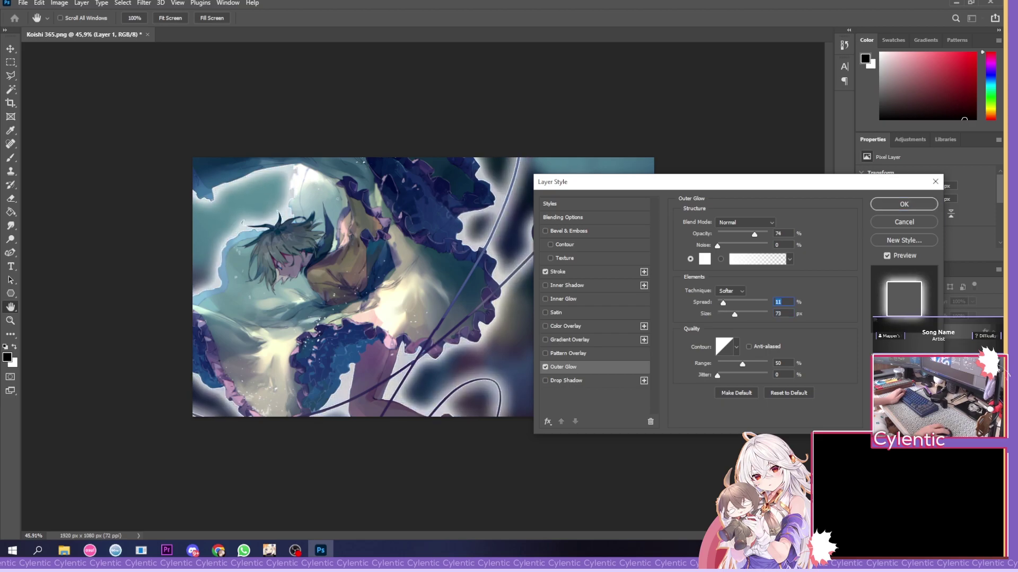
# - Set the glow colour to c5efff, check the 2 px white stroke, and use spread 21%, opacity 100%
pyautogui.click(704, 258)
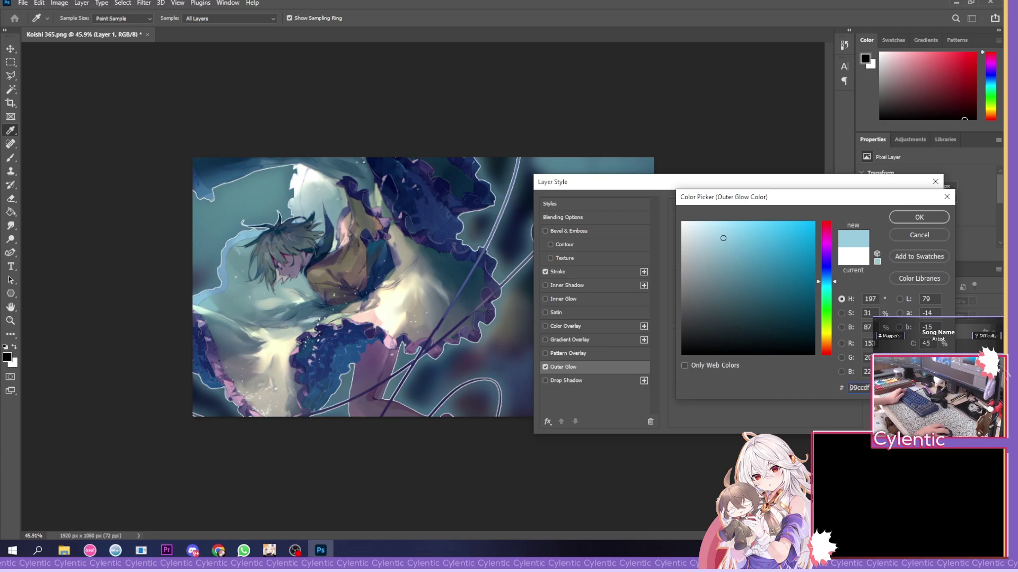
pyautogui.moveTo(723, 238); pyautogui.dragTo(712, 222)
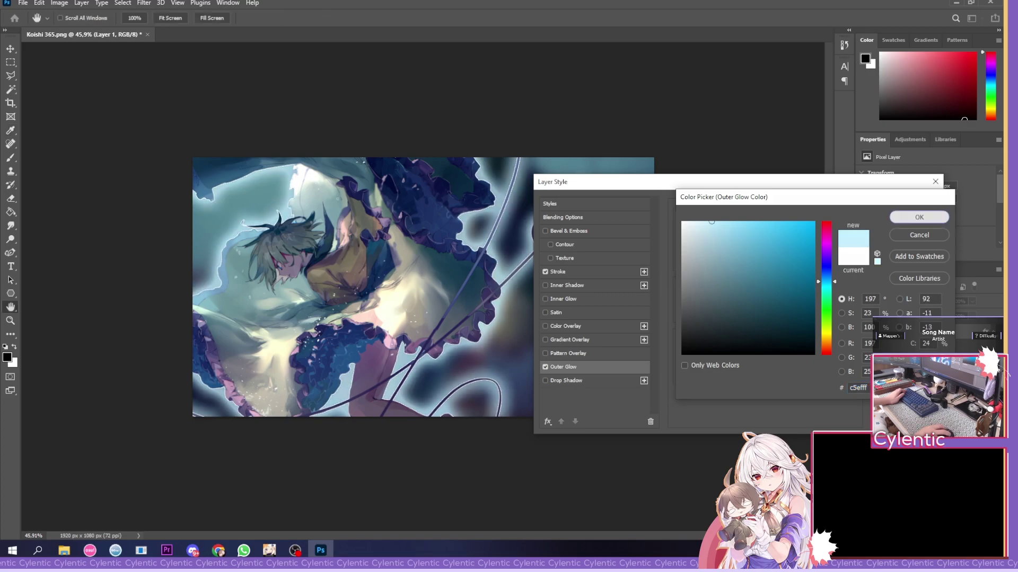
pyautogui.click(919, 218)
pyautogui.click(562, 271)
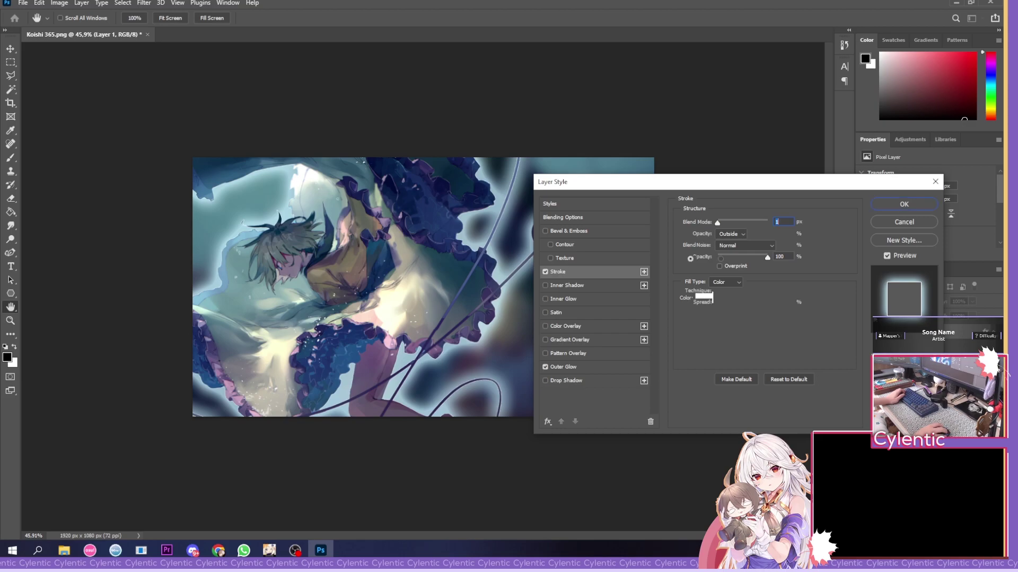
pyautogui.click(563, 366)
pyautogui.moveTo(722, 303); pyautogui.dragTo(726, 303)
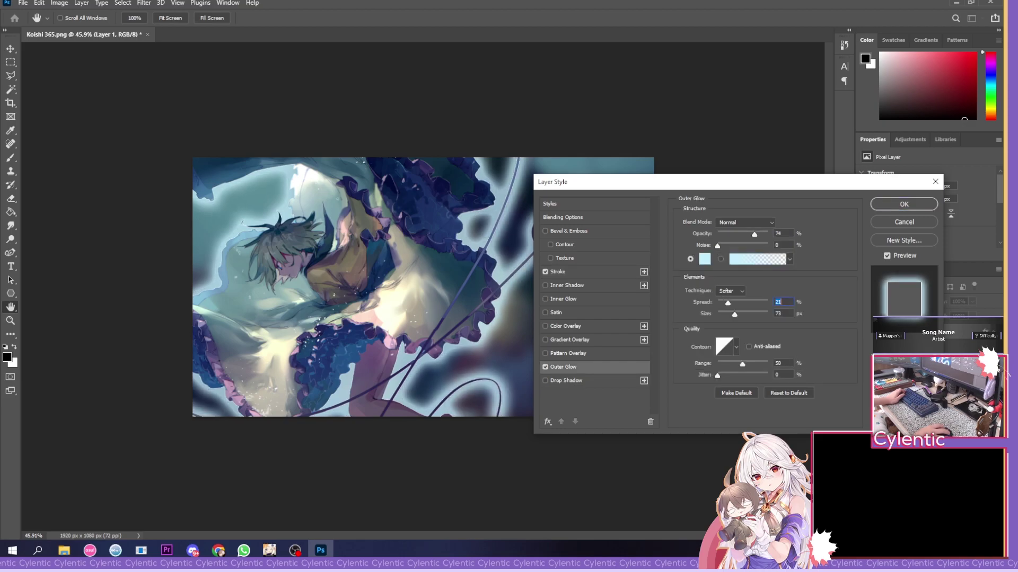
pyautogui.moveTo(754, 234); pyautogui.dragTo(767, 235)
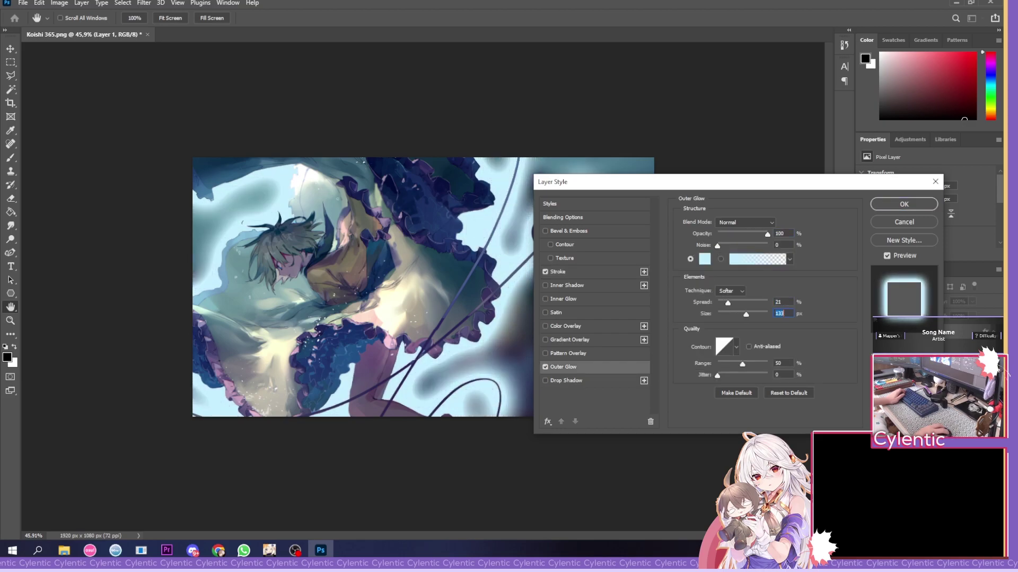
# - Apply the layer style, then launch osu! and search for 'psycholo'
pyautogui.press('Return')
pyautogui.press('y')
pyautogui.press('super')
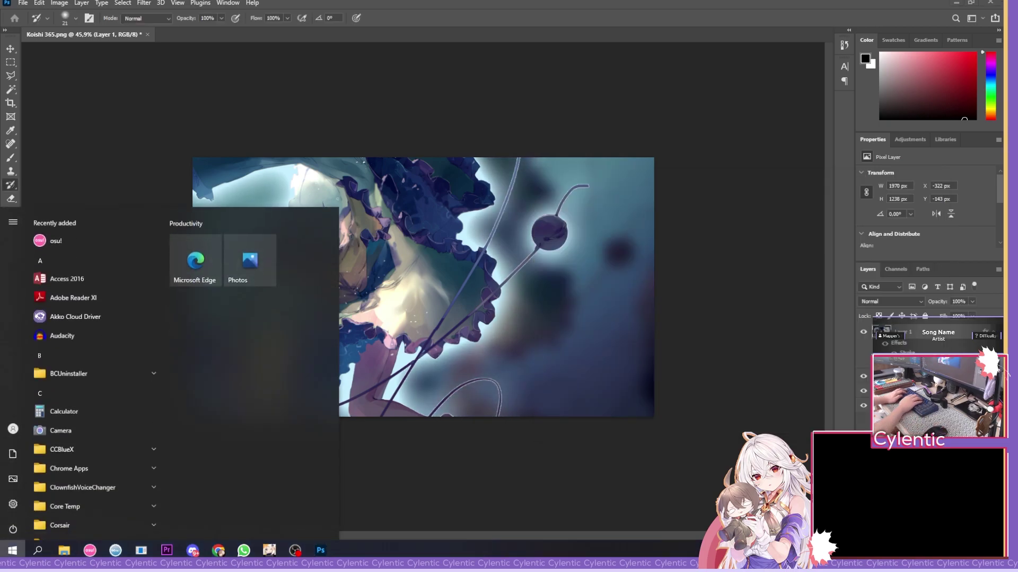
pyautogui.write('osu!')
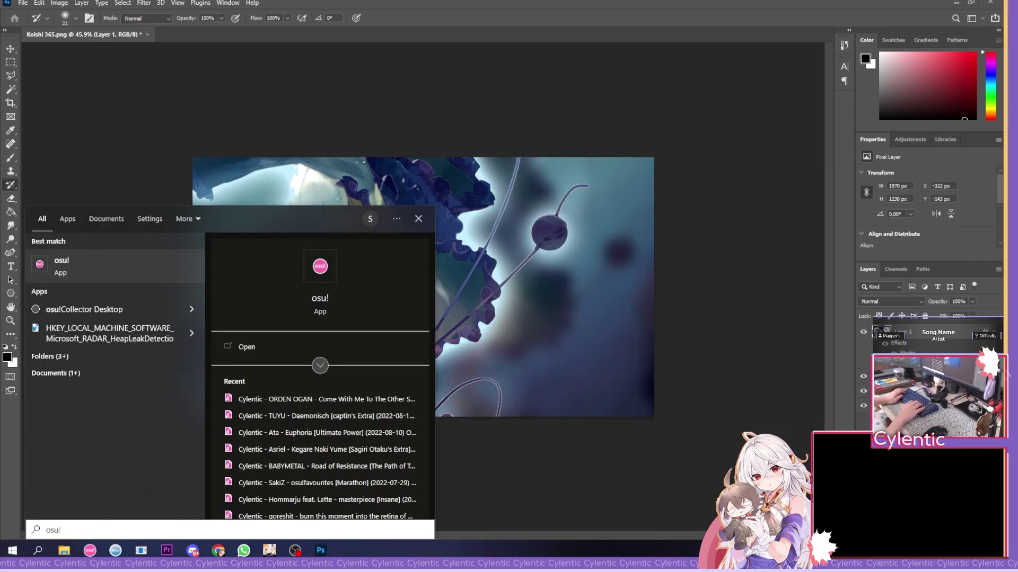
pyautogui.press('Return')
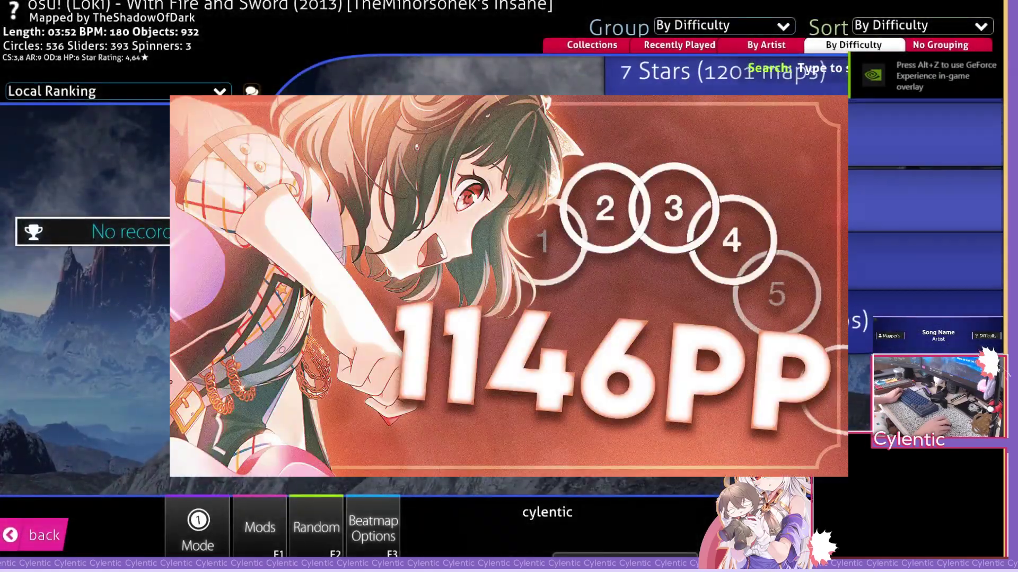
pyautogui.write('psycholo')
pyautogui.press('Down')
# - Switch to the Rafis skin and screenshot an Auto replay of psychology [Subconscious]
pyautogui.press('F1')
pyautogui.hotkey('ctrl', 'Return')
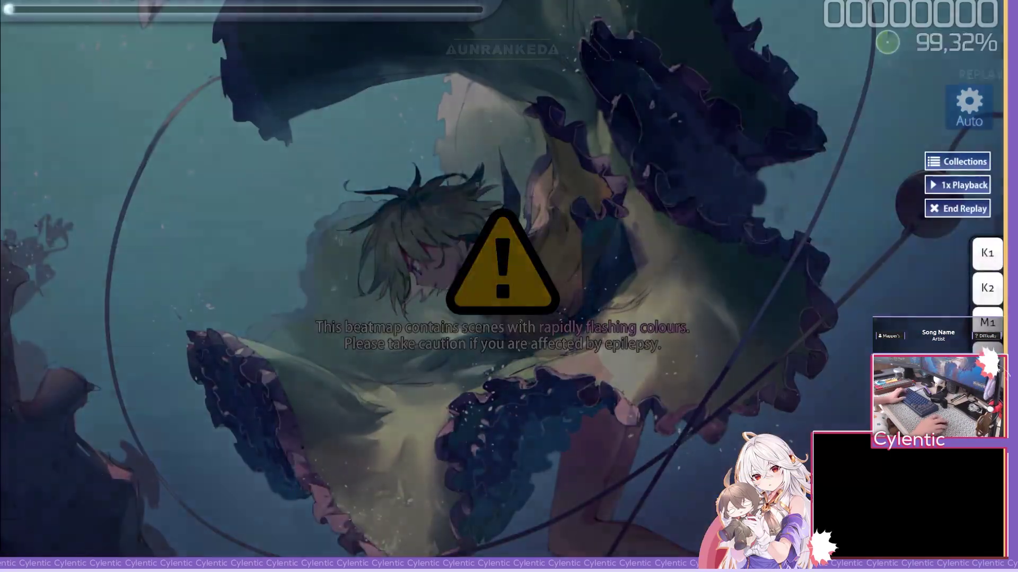
pyautogui.press('Escape')
pyautogui.hotkey('ctrl', 'shift', 's')
pyautogui.scroll(-5, 258, 201)
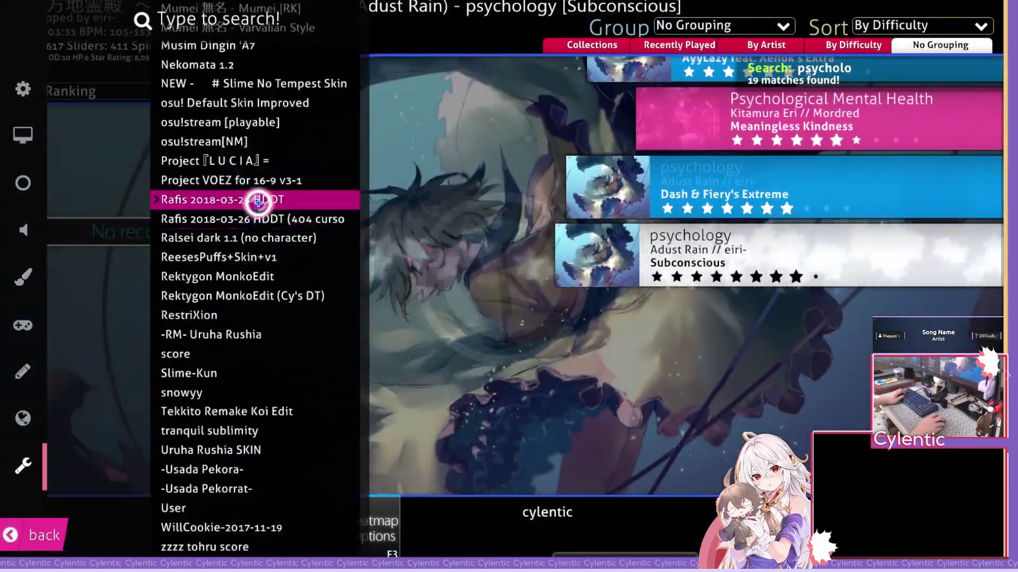
pyautogui.click(259, 202)
pyautogui.hotkey('ctrl', 'Return')
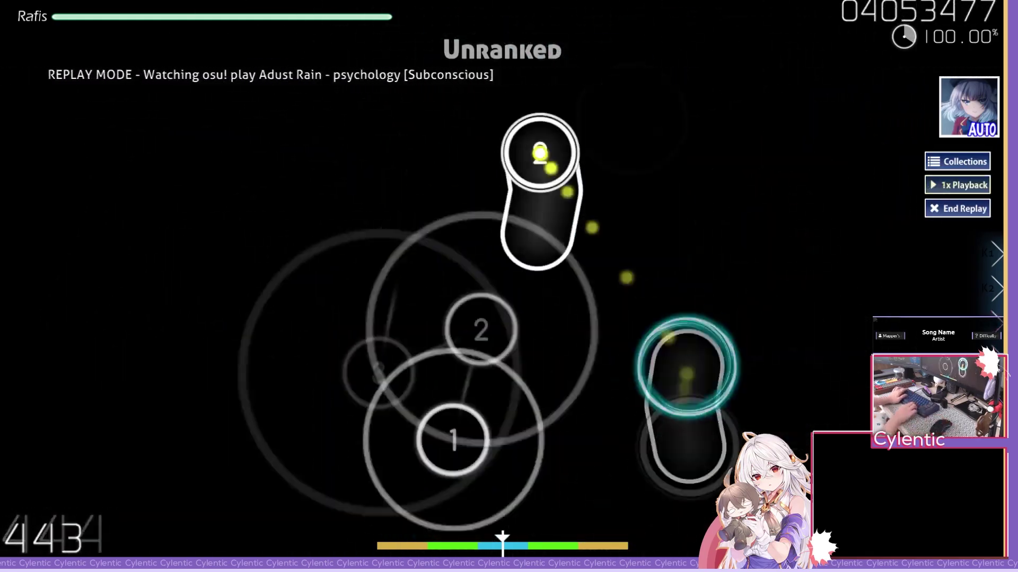
pyautogui.hotkey('alt', 'F1')
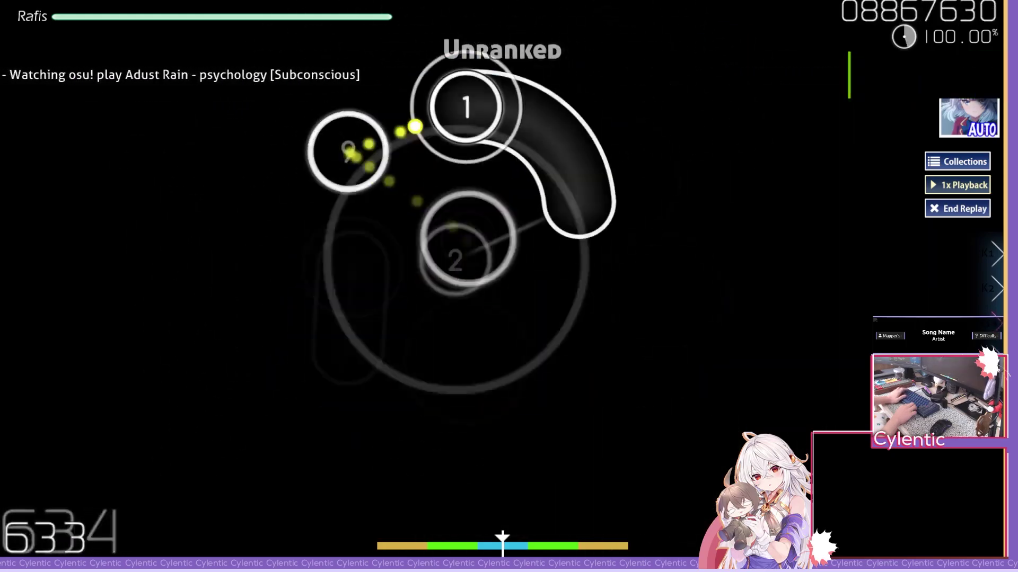
pyautogui.press('Escape')
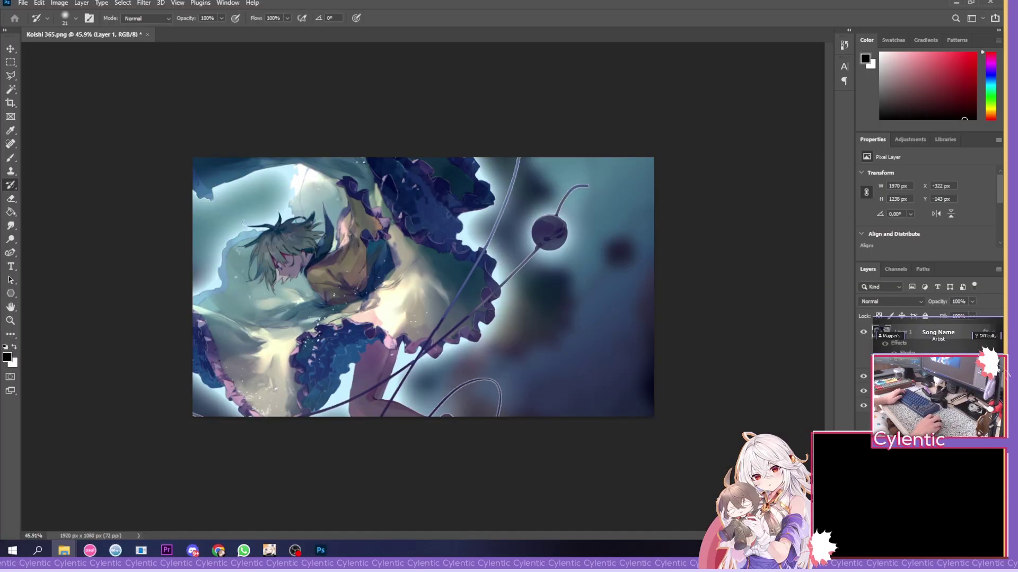
# - Browse the Shadowplay osu! screenshots and paste 12.25.16.25.png into the Koishi 365 image
pyautogui.hotkey('alt', 'Tab')
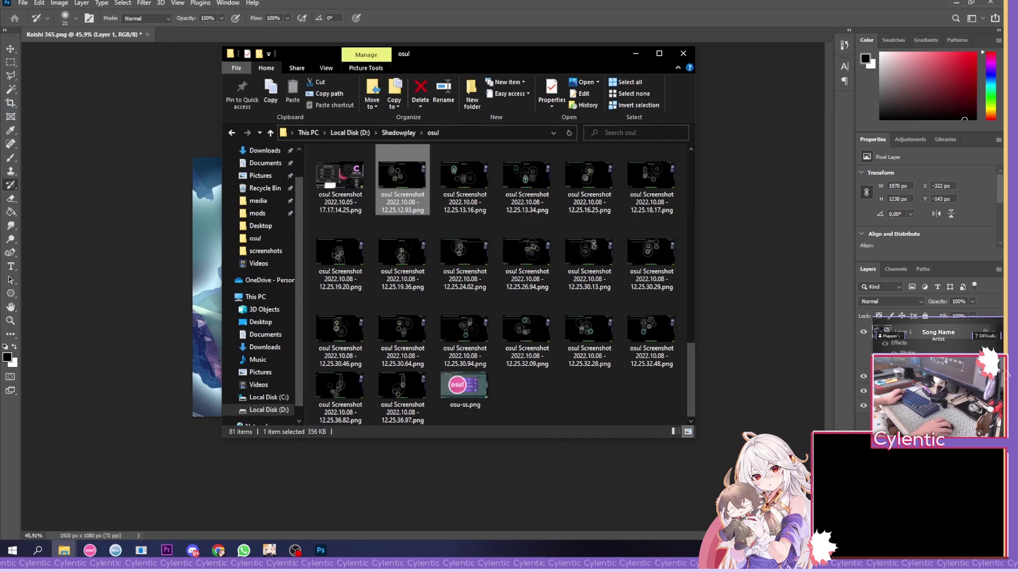
pyautogui.press('Return')
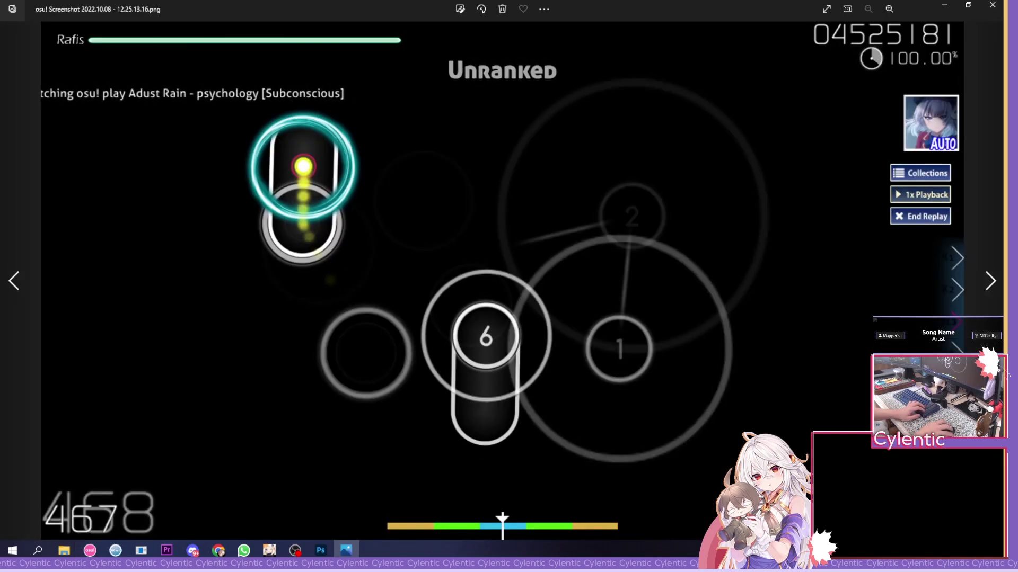
pyautogui.press('Left')
pyautogui.press('Right')
pyautogui.press('Right')
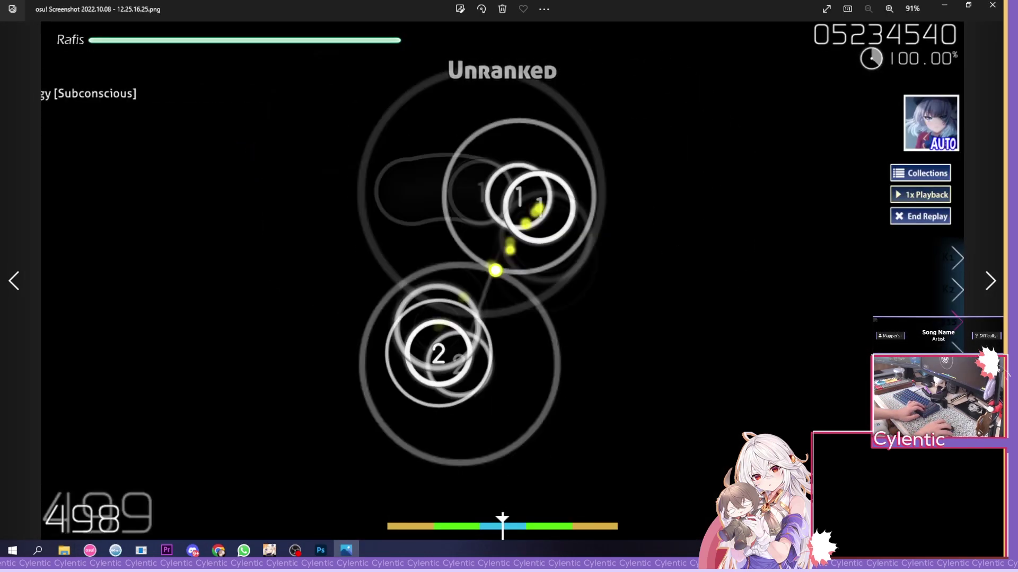
pyautogui.hotkey('alt', 'Tab')
pyautogui.hotkey('ctrl', 'v')
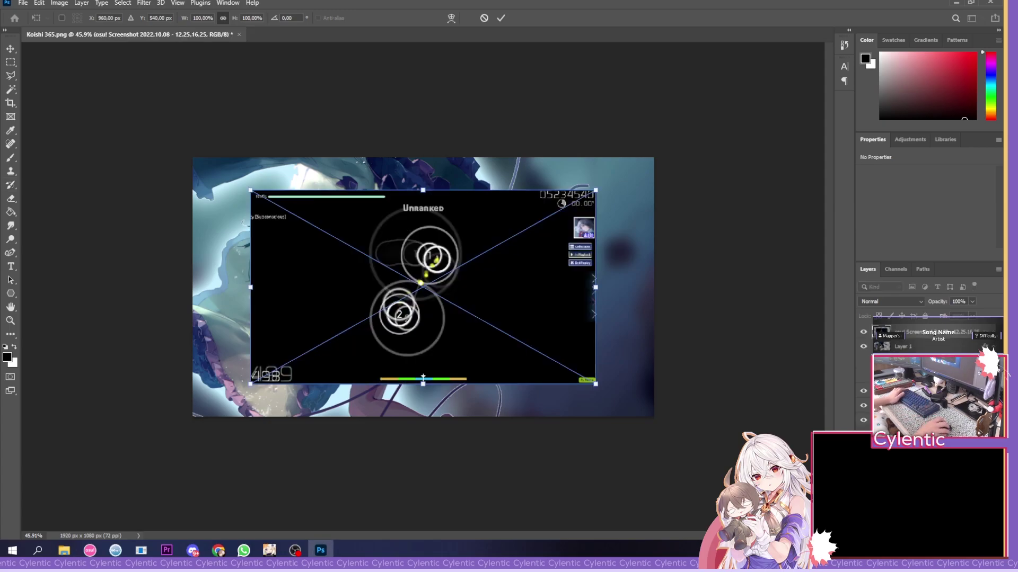
# - Enlarge the gameplay screenshot to about 117% so it fills the canvas
pyautogui.moveTo(423, 190); pyautogui.dragTo(423, 157)
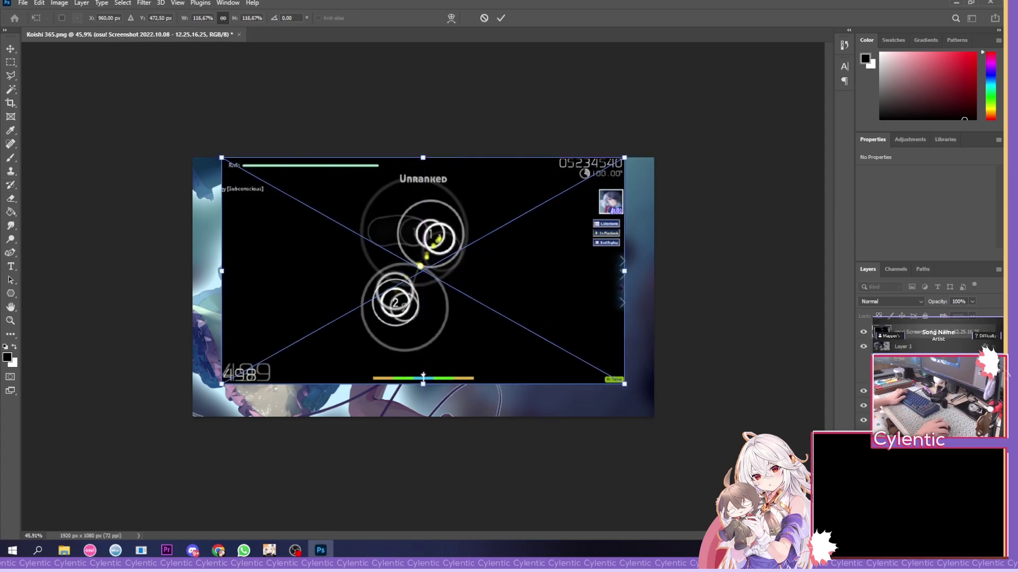
pyautogui.moveTo(423, 377); pyautogui.dragTo(423, 407)
pyautogui.press('Return')
pyautogui.hotkey('ctrl', '+')
# - Rasterize the screenshot layer and delete everything outside the selected hit circles
pyautogui.press('m')
pyautogui.moveTo(514, 141); pyautogui.dragTo(309, 430)
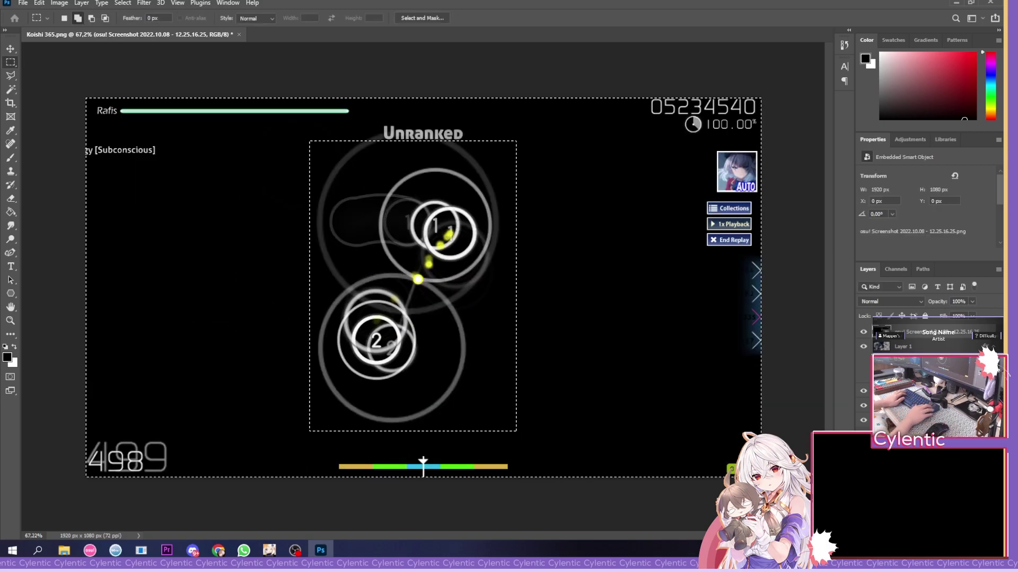
pyautogui.press('Delete')
pyautogui.press('Return')
pyautogui.rightClick(923, 332)
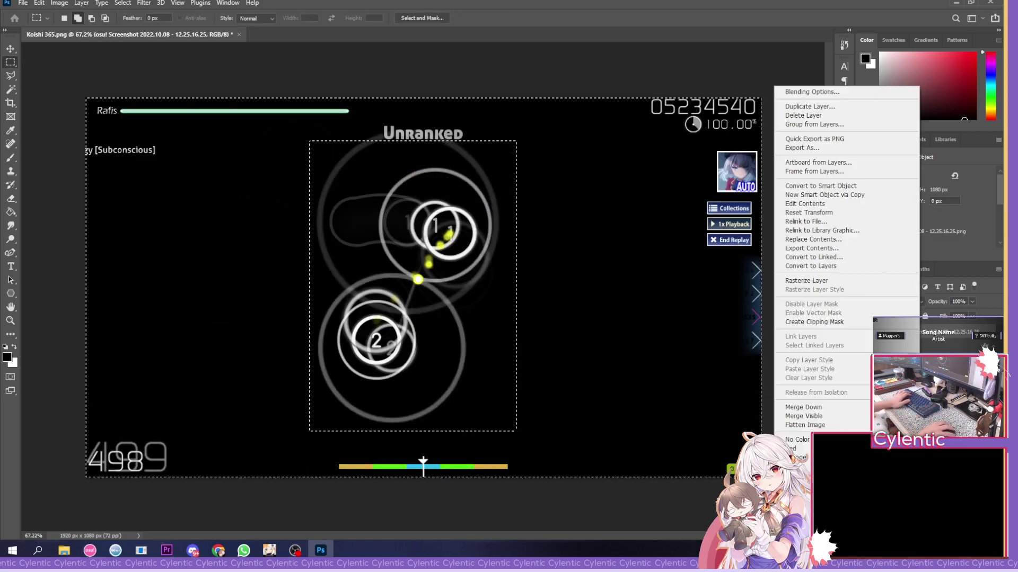
pyautogui.click(810, 281)
pyautogui.press('Delete')
pyautogui.hotkey('ctrl', 'd')
# - Move the hit-circle strip to the right side and enlarge it to full 1080 height
pyautogui.hotkey('ctrl', 't')
pyautogui.moveTo(411, 285); pyautogui.dragTo(657, 332)
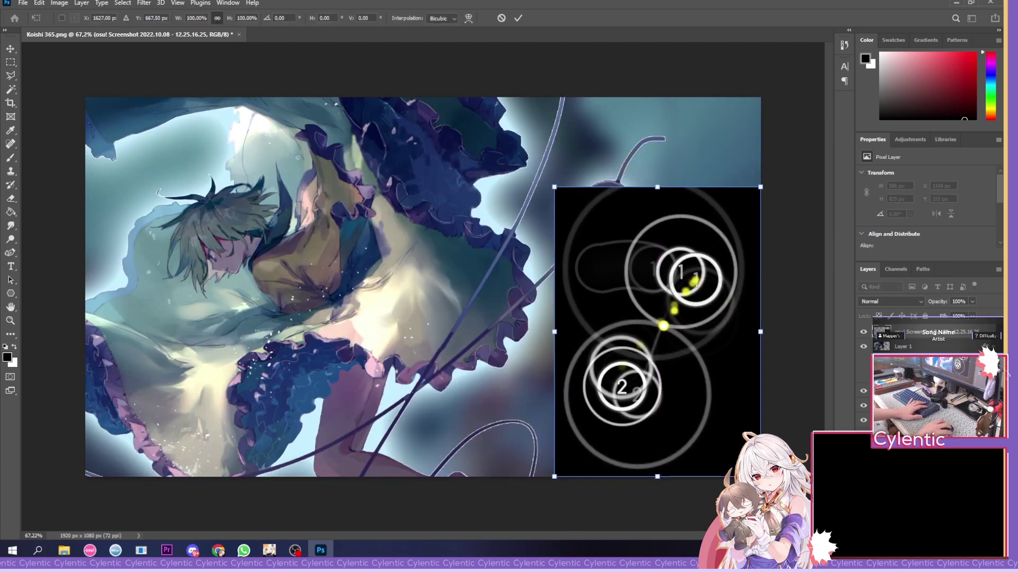
pyautogui.moveTo(554, 187); pyautogui.dragTo(491, 98)
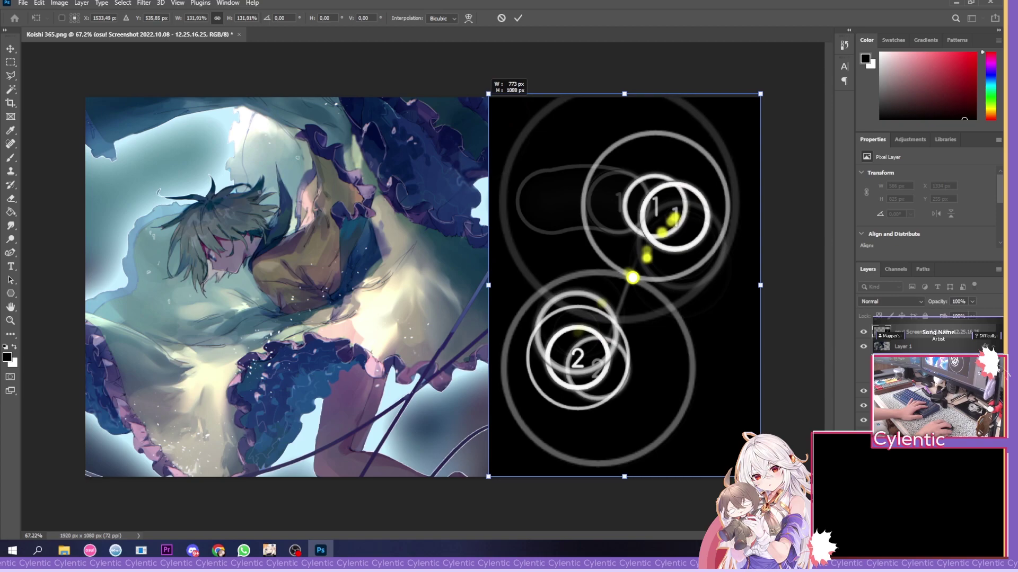
pyautogui.press('Return')
# - Set the circles' blend mode to Linear Dodge (Add) and shift them slightly down-right
pyautogui.press('m')
pyautogui.click(891, 302)
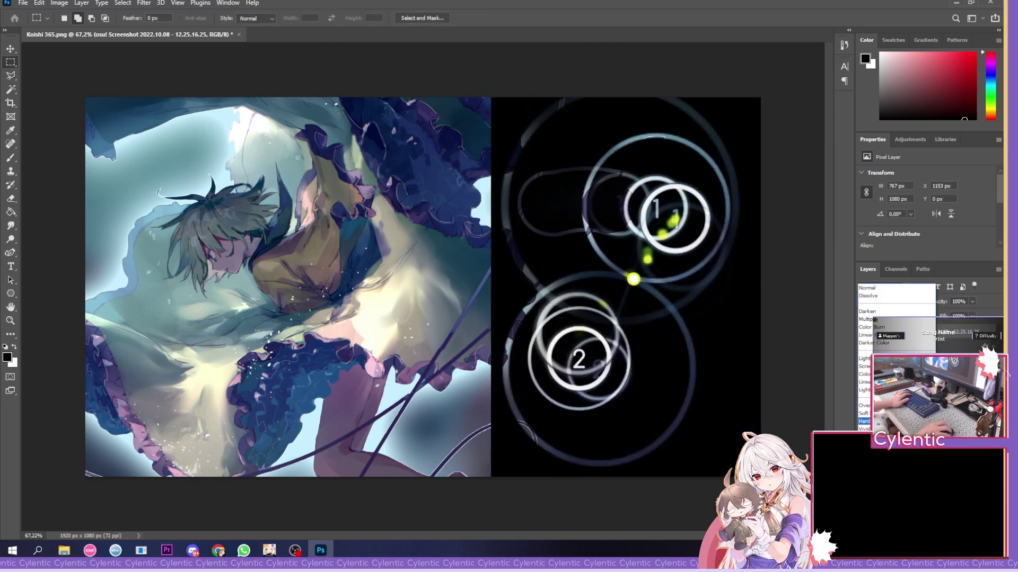
pyautogui.click(869, 381)
pyautogui.hotkey('ctrl', 't')
pyautogui.moveTo(693, 340)
pyautogui.mouseDown()
pyautogui.moveTo(700, 332)
pyautogui.moveTo(702, 381)
pyautogui.moveTo(725, 389)
pyautogui.mouseUp()
# - Type '1727PP' as a new text layer over the artwork
pyautogui.press('Return')
pyautogui.press('m')
pyautogui.press('t')
pyautogui.click(424, 206)
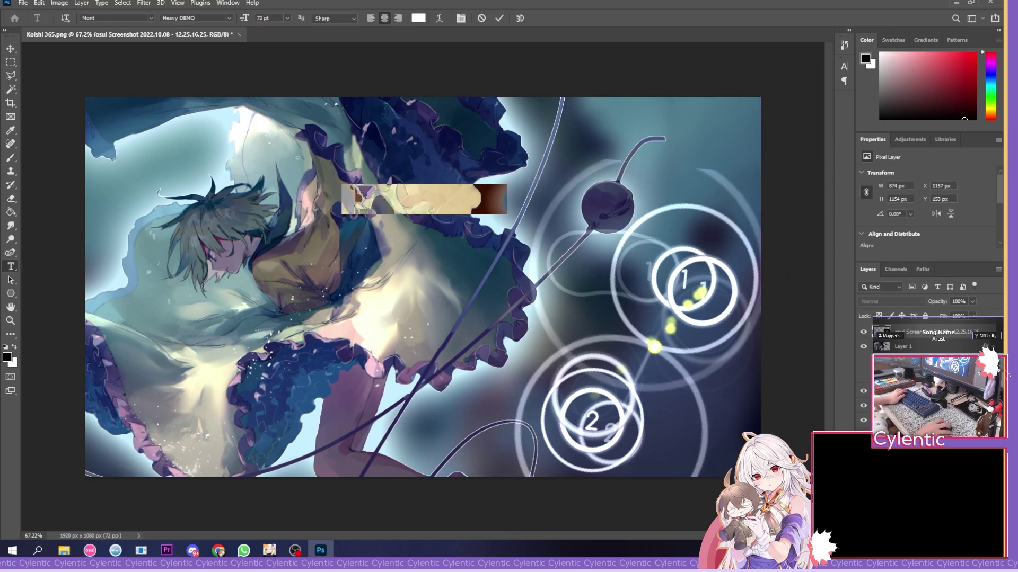
pyautogui.write('1')
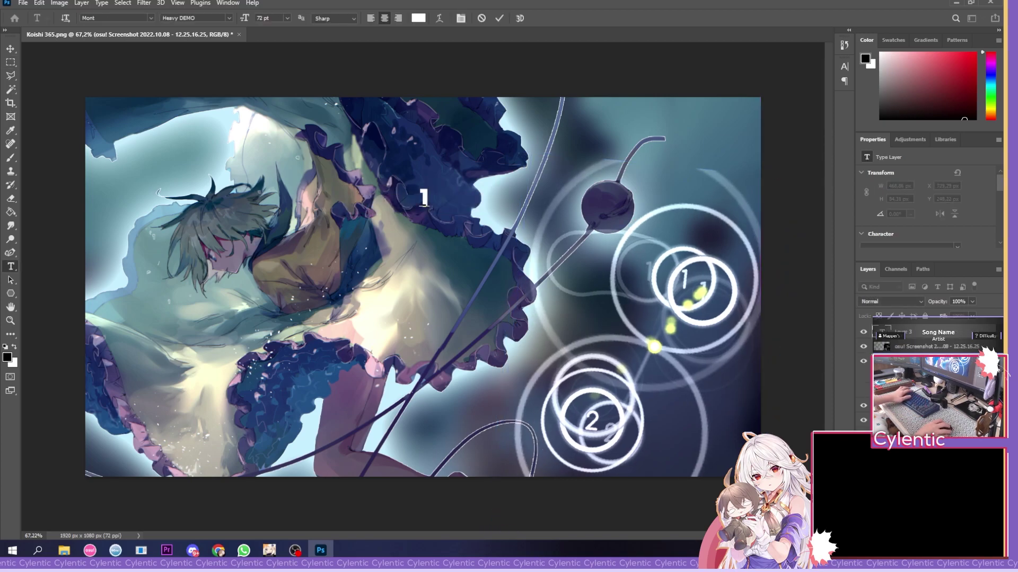
pyautogui.write('727PP')
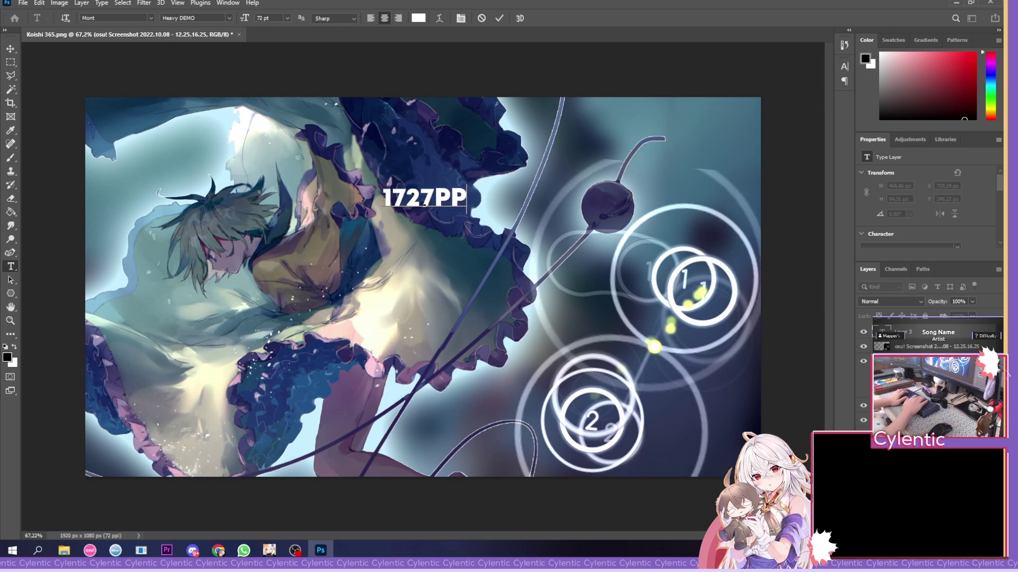
pyautogui.hotkey('ctrl', 'Return')
# - Enlarge 1727PP, place it upper right tilted −7.21°, then view a browser font reference
pyautogui.hotkey('ctrl', 't')
pyautogui.moveTo(471, 184); pyautogui.dragTo(664, 122)
pyautogui.press('Return')
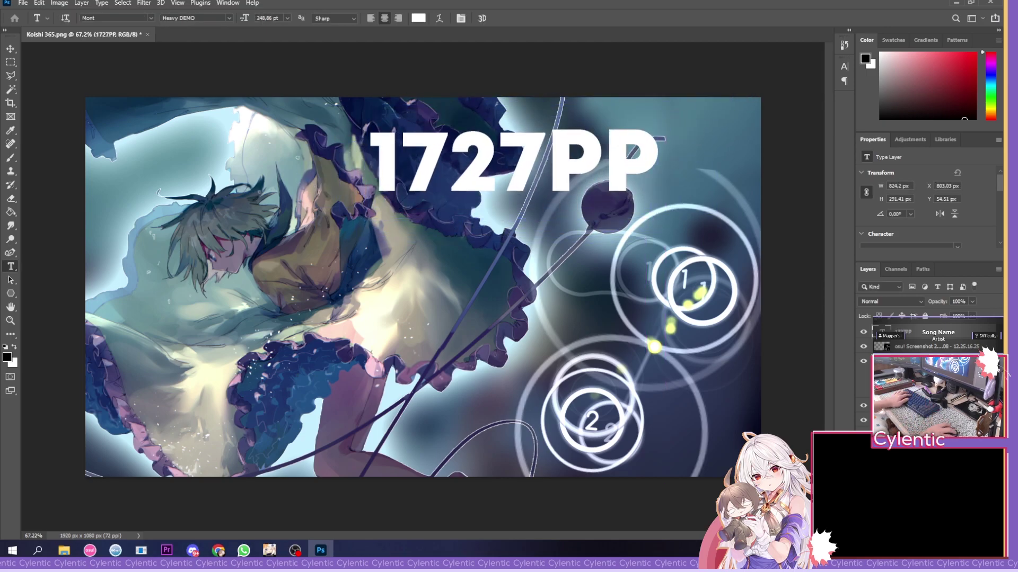
pyautogui.hotkey('ctrl', 't')
pyautogui.moveTo(583, 161); pyautogui.dragTo(634, 172)
pyautogui.moveTo(755, 233); pyautogui.dragTo(761, 211)
pyautogui.moveTo(460, 244); pyautogui.dragTo(435, 262)
pyautogui.press('Return')
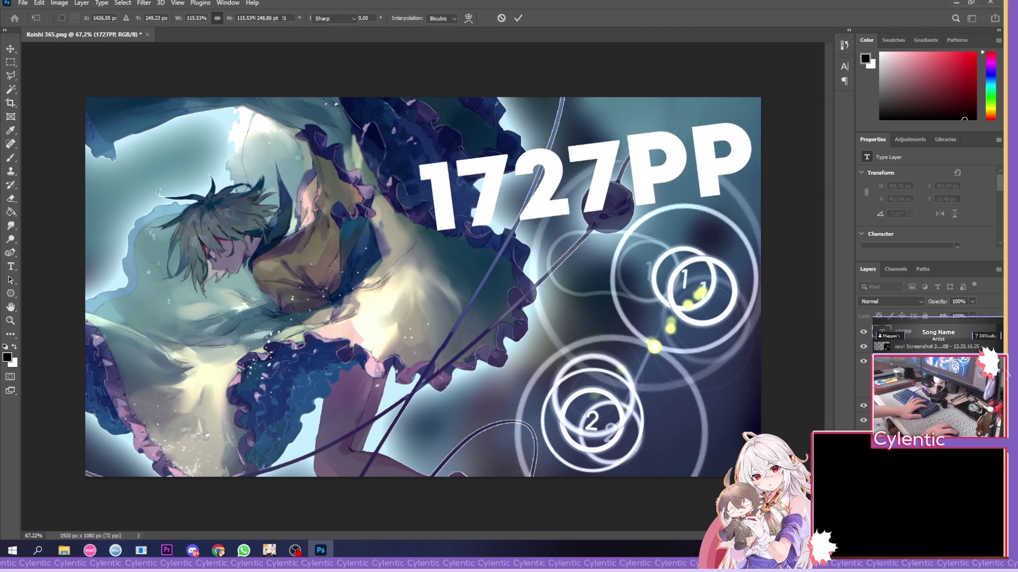
pyautogui.moveTo(218, 550)
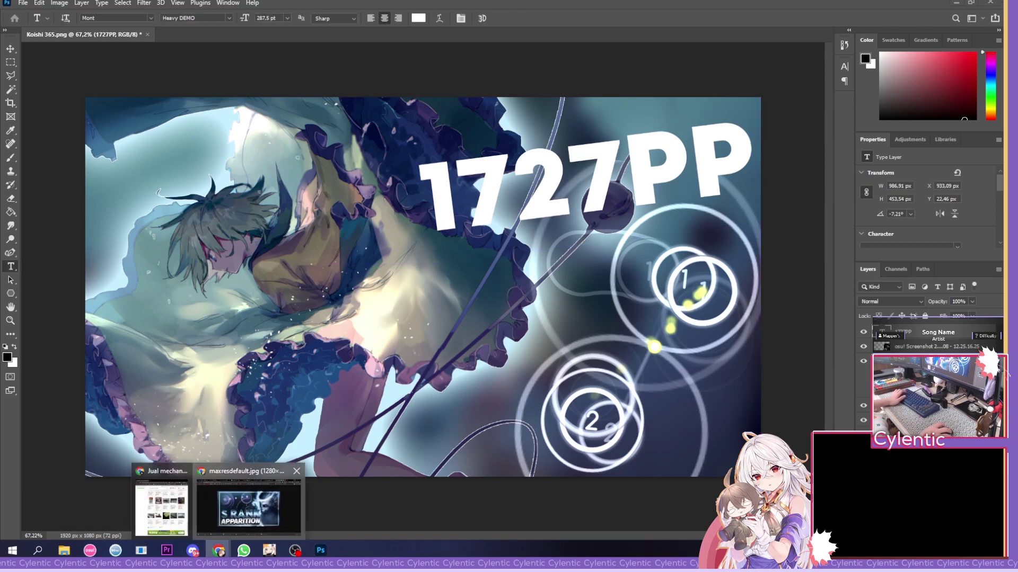
pyautogui.click(261, 512)
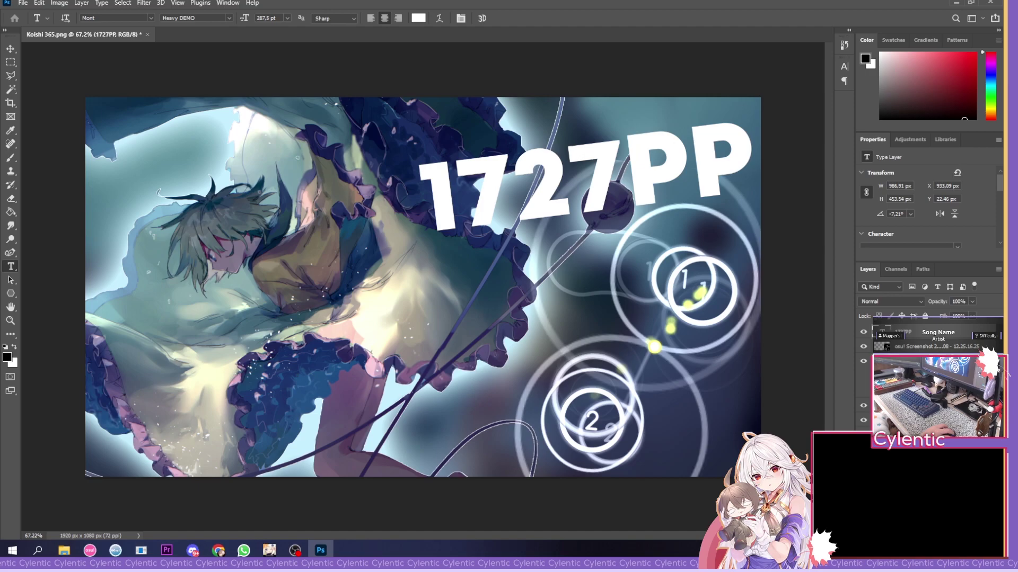
# - Recolour the first gradient stop to a sampled blue-grey and add a b8e3f2 stop
pyautogui.moveTo(583, 182); pyautogui.dragTo(259, 338)
pyautogui.click(422, 403)
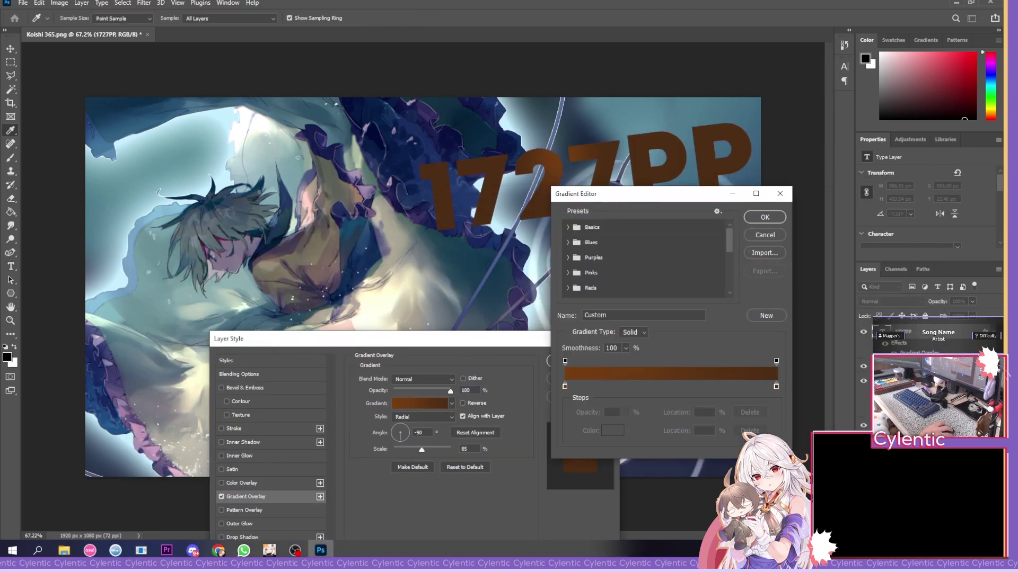
pyautogui.doubleClick(564, 386)
pyautogui.click(732, 274)
pyautogui.click(919, 218)
pyautogui.doubleClick(565, 386)
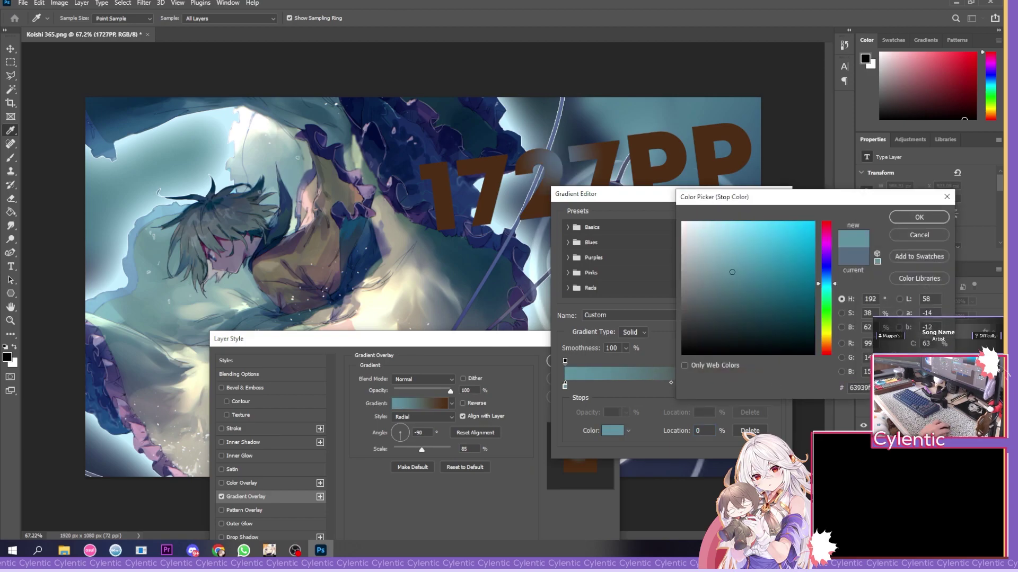
pyautogui.write('b8e3f2')
pyautogui.press('Return')
# - Make the other stops light blue, move the brown end stop near the start, apply
pyautogui.doubleClick(669, 386)
pyautogui.press('Return')
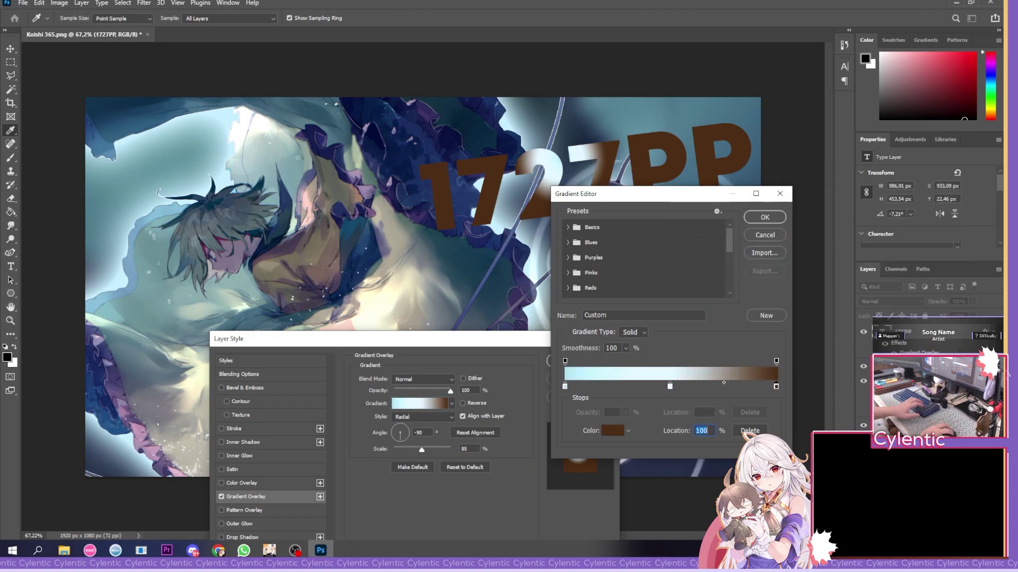
pyautogui.moveTo(776, 386); pyautogui.dragTo(569, 386)
pyautogui.click(636, 374)
pyautogui.click(776, 387)
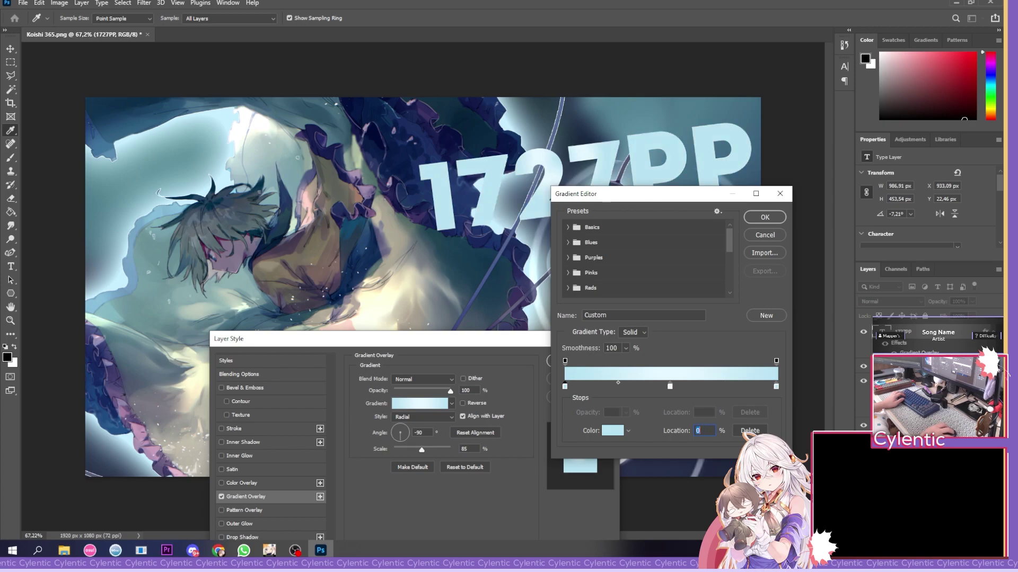
pyautogui.press('Return')
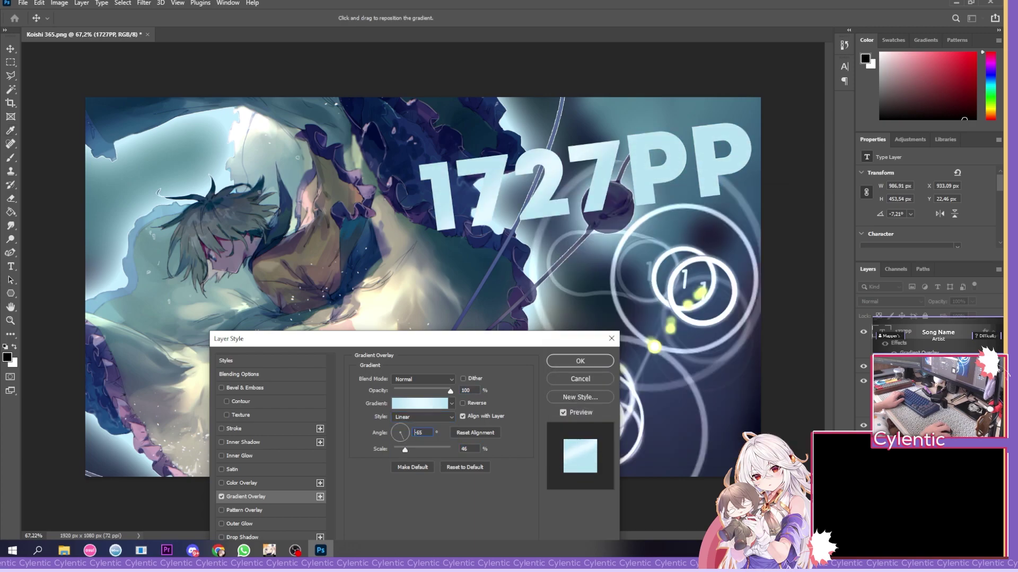
# - Set gradient scale to 81 and reposition stops, putting the white stop at 68%
pyautogui.moveTo(404, 449); pyautogui.dragTo(419, 450)
pyautogui.click(420, 403)
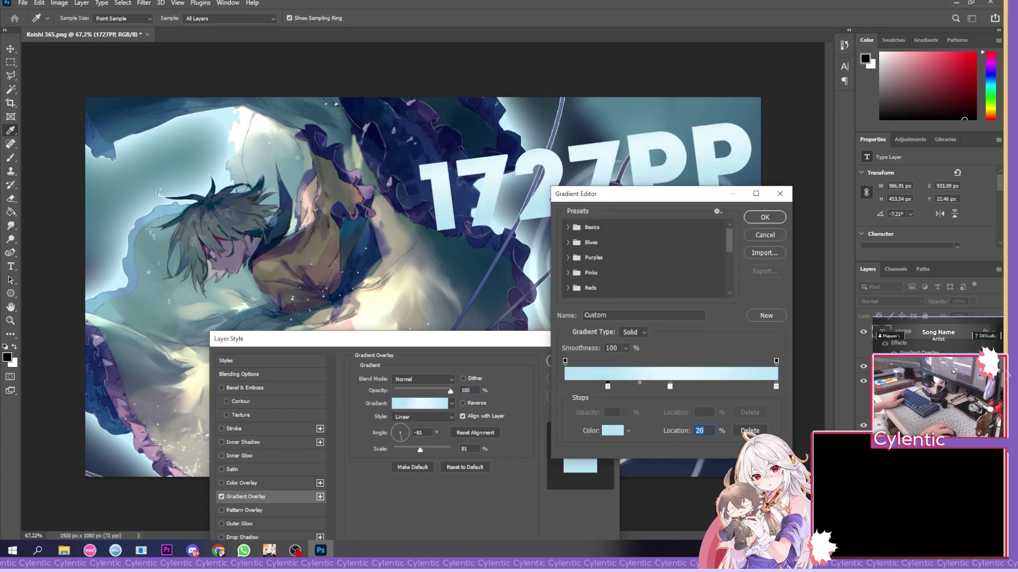
pyautogui.moveTo(776, 386); pyautogui.dragTo(741, 386)
pyautogui.doubleClick(622, 387)
pyautogui.press('Return')
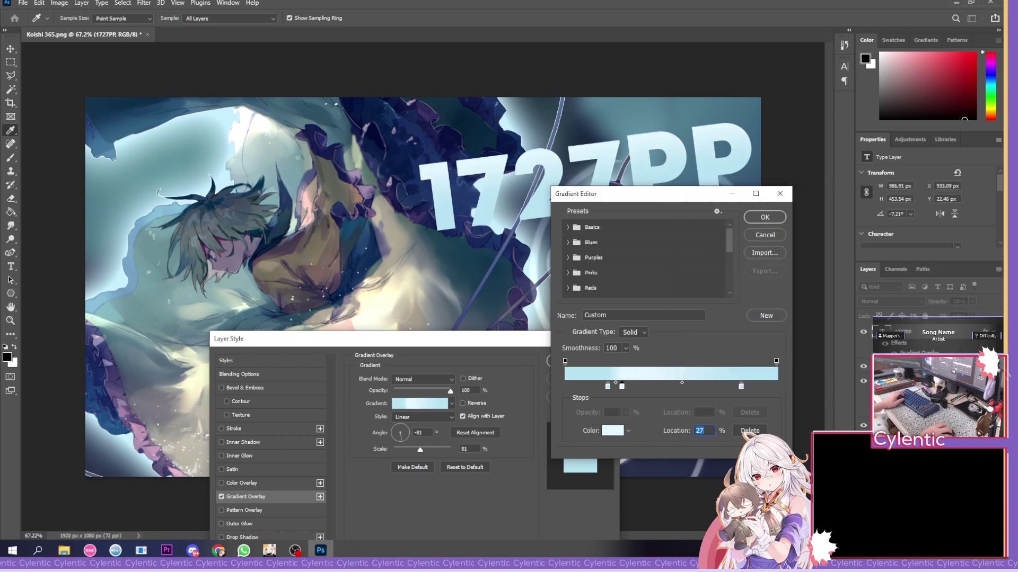
pyautogui.moveTo(623, 386); pyautogui.dragTo(671, 387)
pyautogui.moveTo(741, 387); pyautogui.dragTo(776, 386)
pyautogui.moveTo(671, 386); pyautogui.dragTo(707, 387)
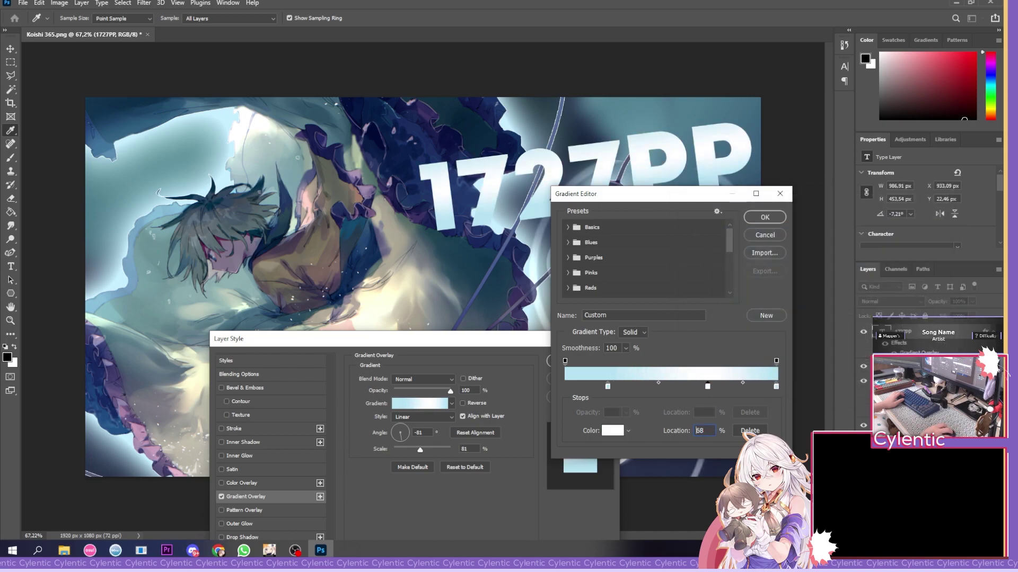
# - Make the 68% stop light blue, move dark teal to 100%, and enable Inner Glow
pyautogui.doubleClick(707, 387)
pyautogui.write('bedde7')
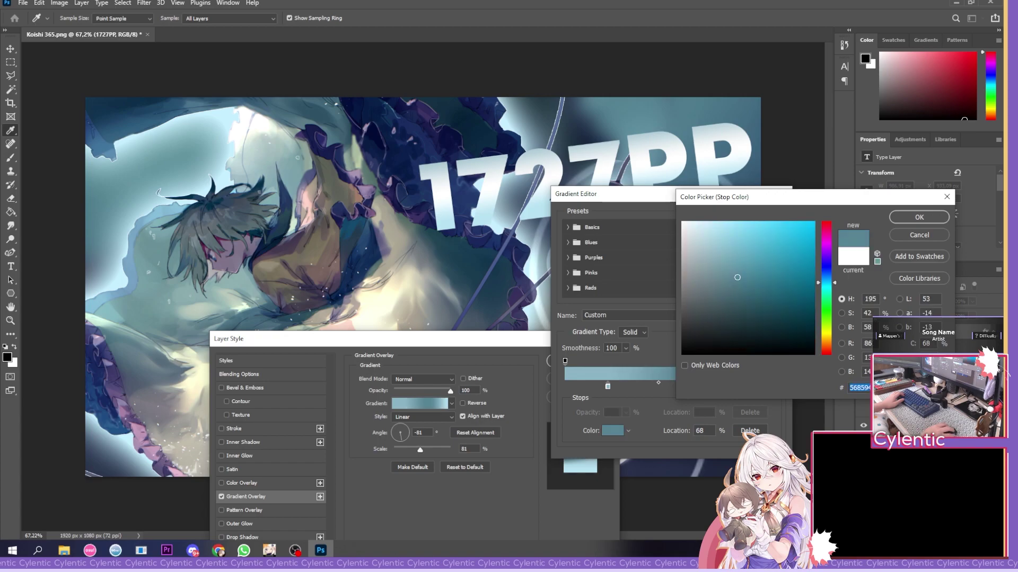
pyautogui.press('Return')
pyautogui.click(613, 431)
pyautogui.press('Return')
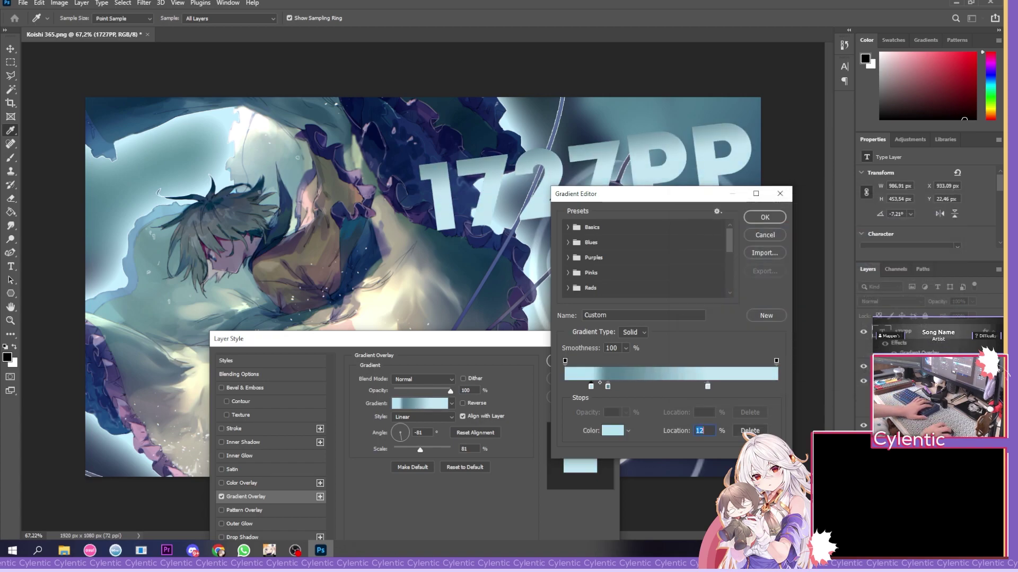
pyautogui.moveTo(565, 386); pyautogui.dragTo(776, 386)
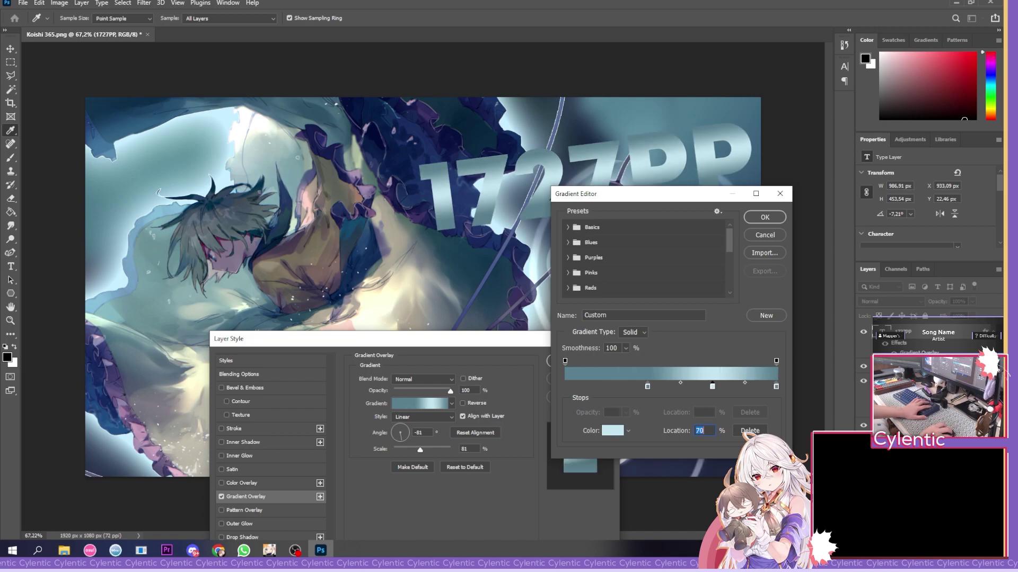
pyautogui.press('Return')
pyautogui.moveTo(328, 344); pyautogui.dragTo(196, 307)
pyautogui.click(250, 328)
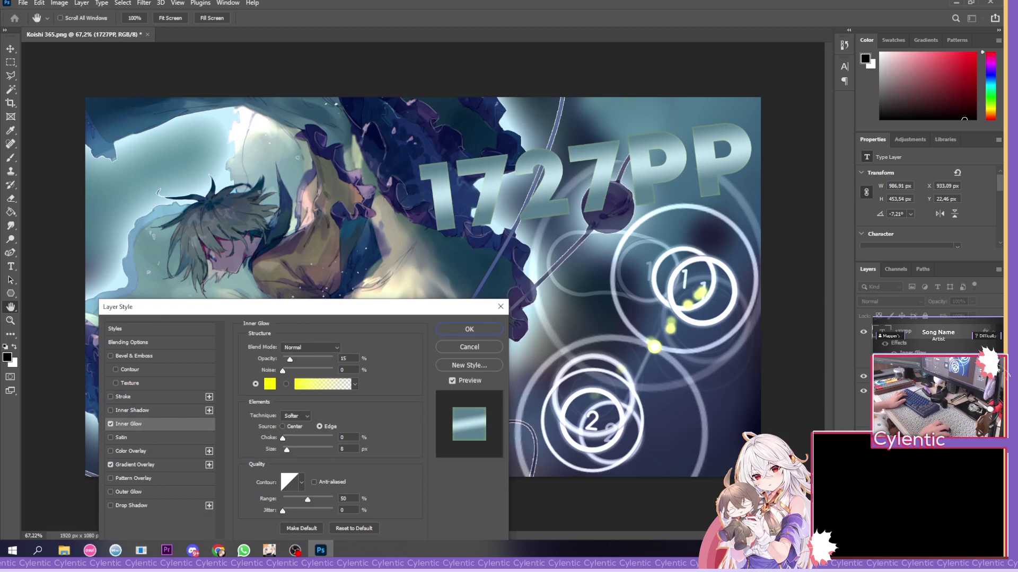
# - Set the inner glow to white ffffff, 100% opacity, size 3 and choke 25
pyautogui.click(269, 384)
pyautogui.write('ffffff')
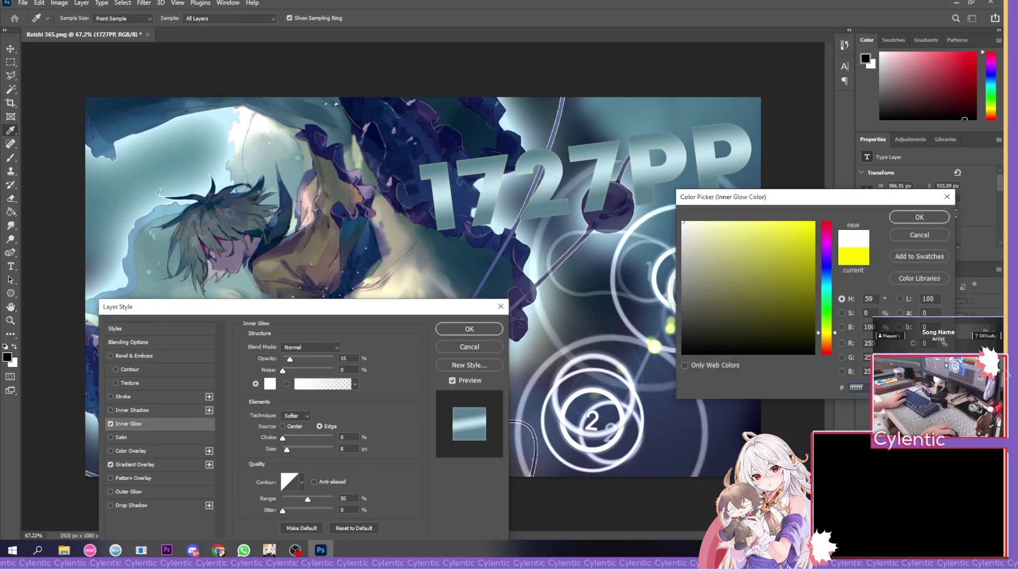
pyautogui.press('Return')
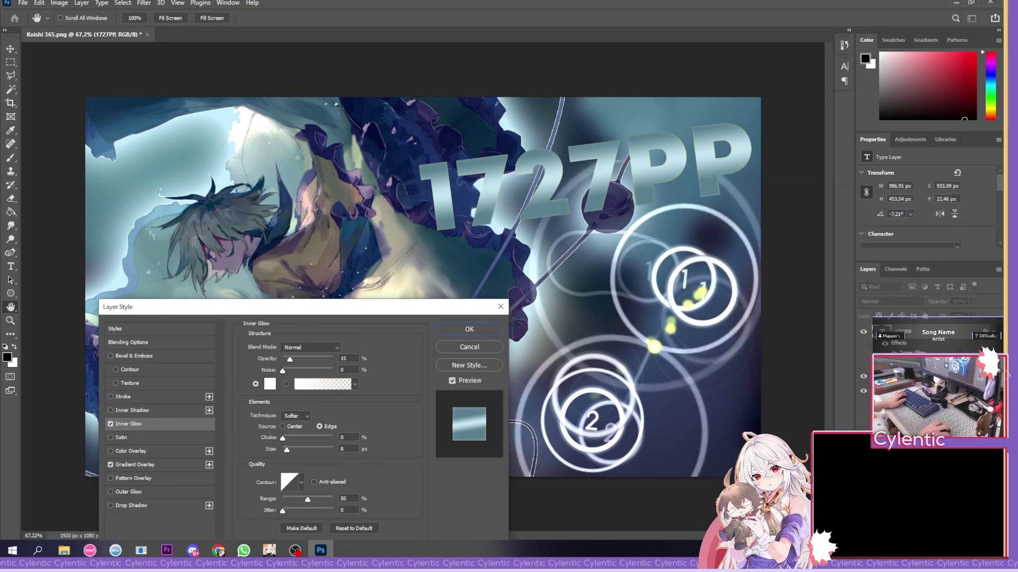
pyautogui.moveTo(290, 360); pyautogui.dragTo(332, 360)
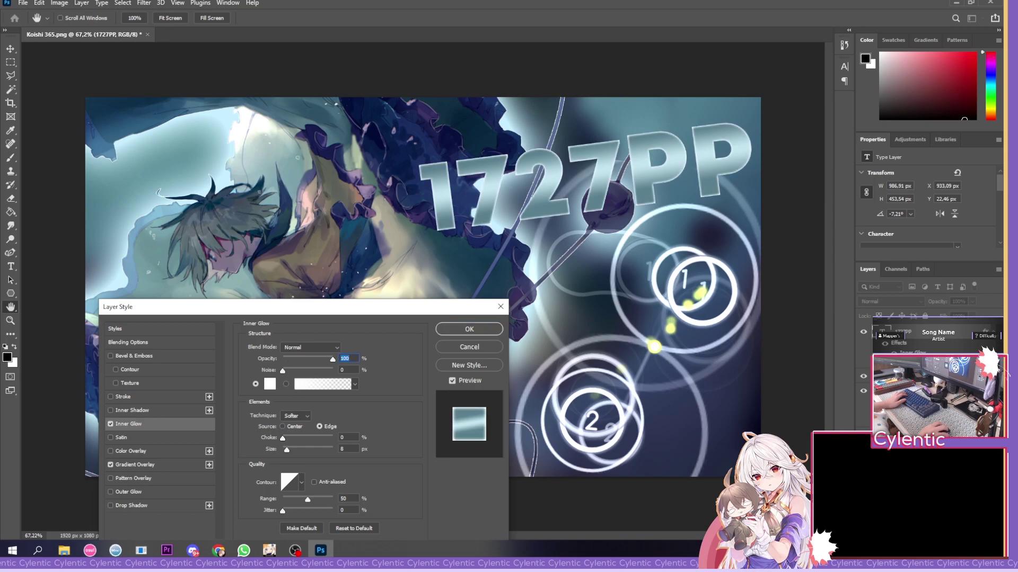
pyautogui.click(348, 449)
pyautogui.write('3')
pyautogui.press('Up')
pyautogui.press('Up')
pyautogui.press('Up')
pyautogui.press('Up')
pyautogui.press('Up')
pyautogui.press('Up')
pyautogui.press('Up')
pyautogui.press('Up')
pyautogui.press('Up')
pyautogui.press('Up')
pyautogui.press('Up')
pyautogui.press('Up')
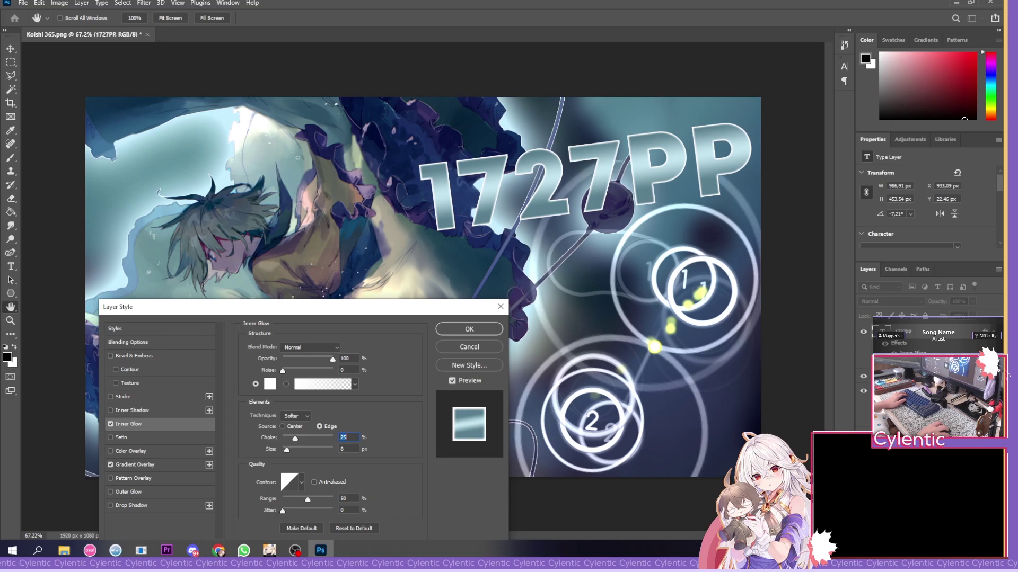
pyautogui.moveTo(303, 307); pyautogui.dragTo(328, 257)
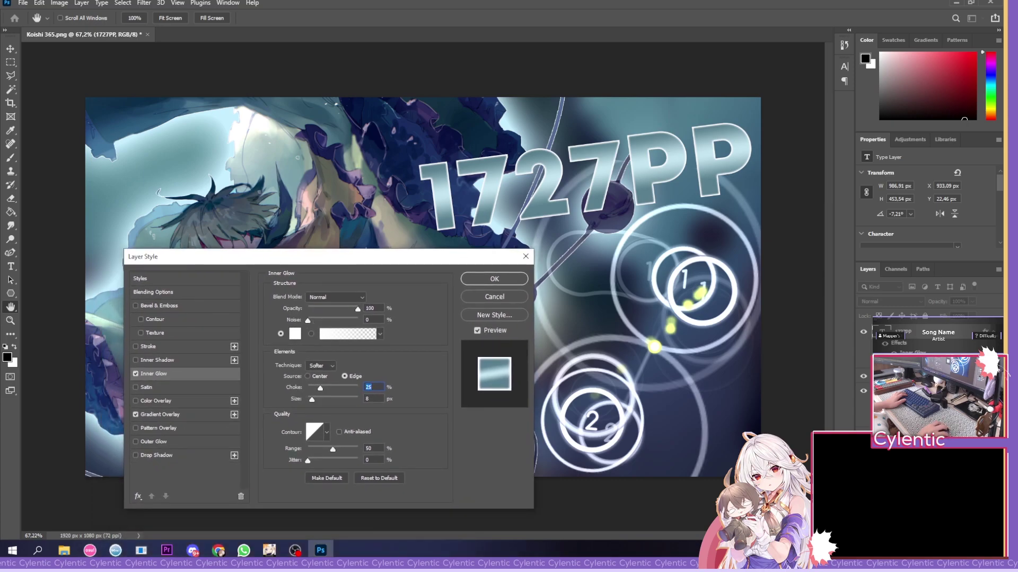
# - Enable a drop shadow coloured a lightened 172d4e blue-grey
pyautogui.click(157, 455)
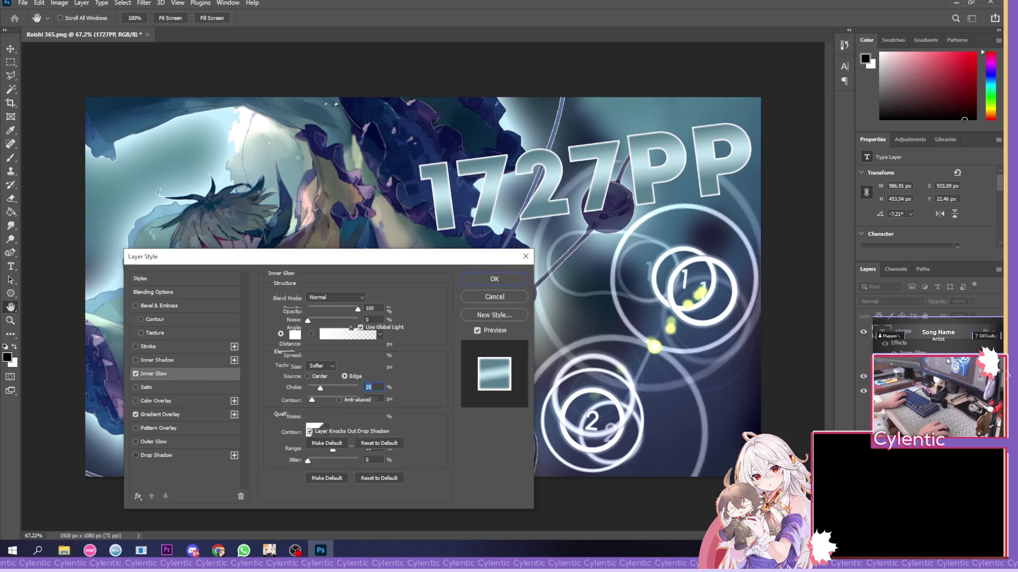
pyautogui.click(376, 298)
pyautogui.write('172d4e')
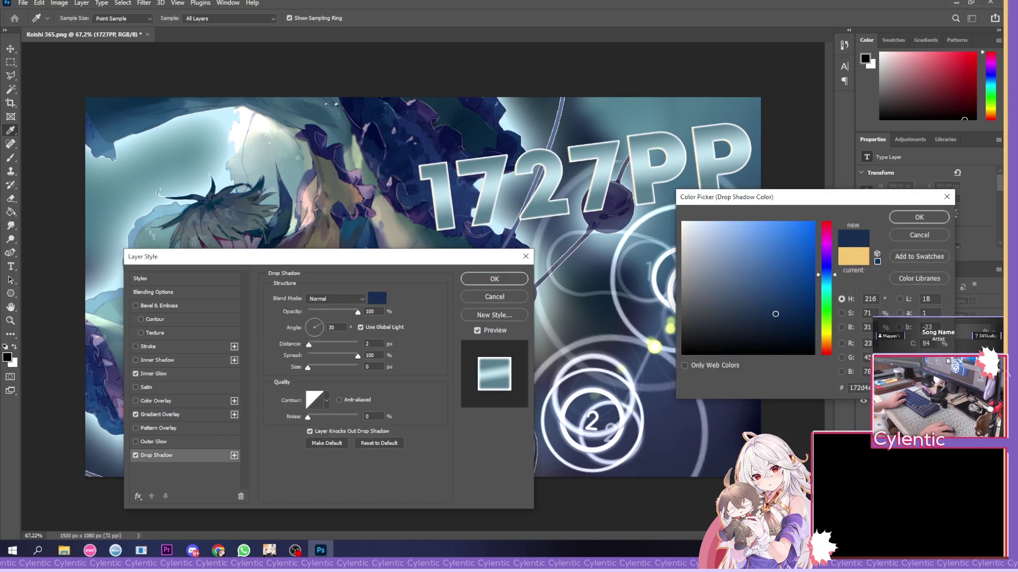
pyautogui.click(707, 291)
pyautogui.press('Return')
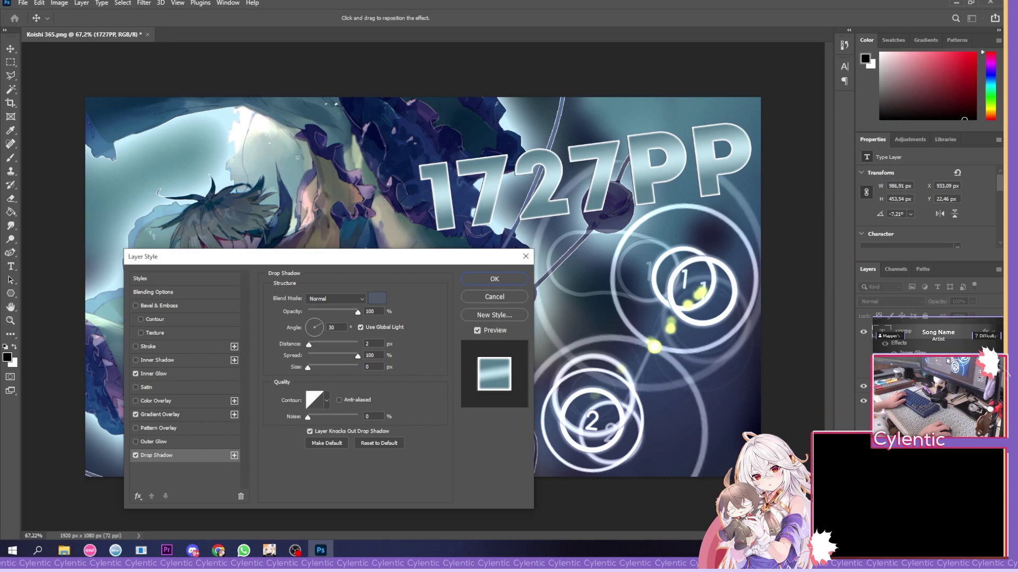
# - Set the drop shadow to 100% spread, 17 px distance and 42° angle, and apply
pyautogui.doubleClick(374, 367)
pyautogui.write('10')
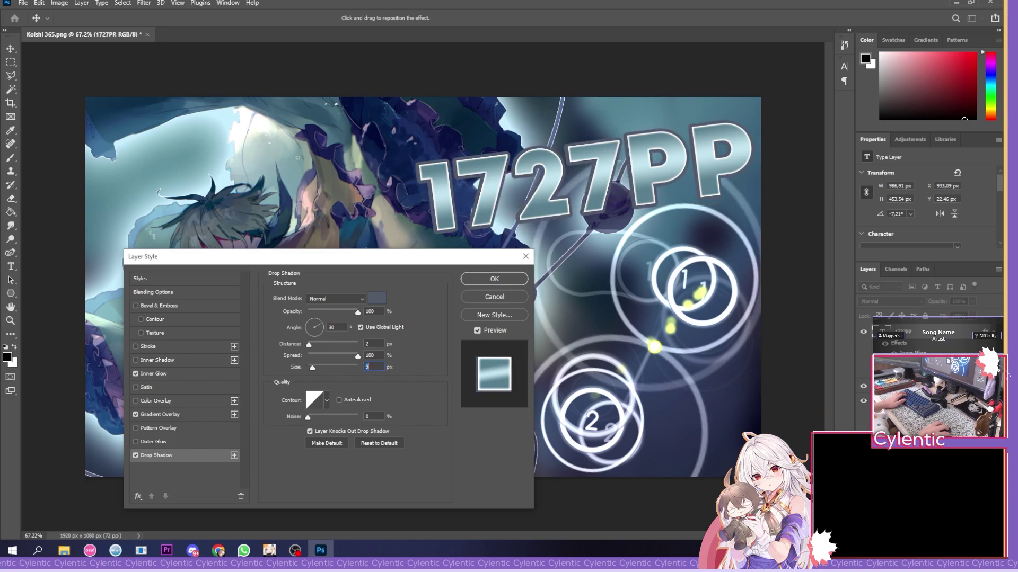
pyautogui.write('0')
pyautogui.click(373, 344)
pyautogui.write('17')
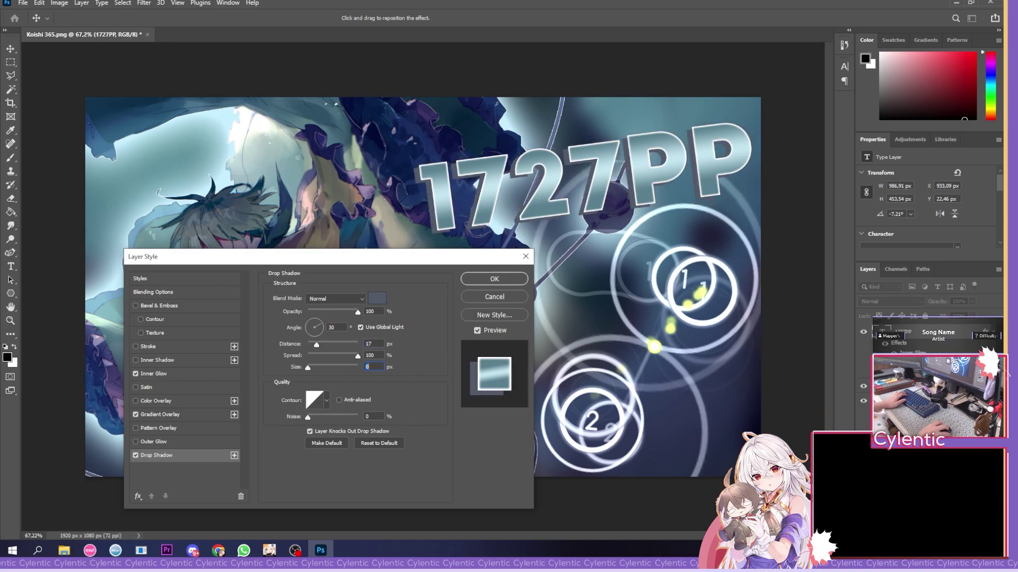
pyautogui.doubleClick(334, 328)
pyautogui.write('42')
pyautogui.click(377, 299)
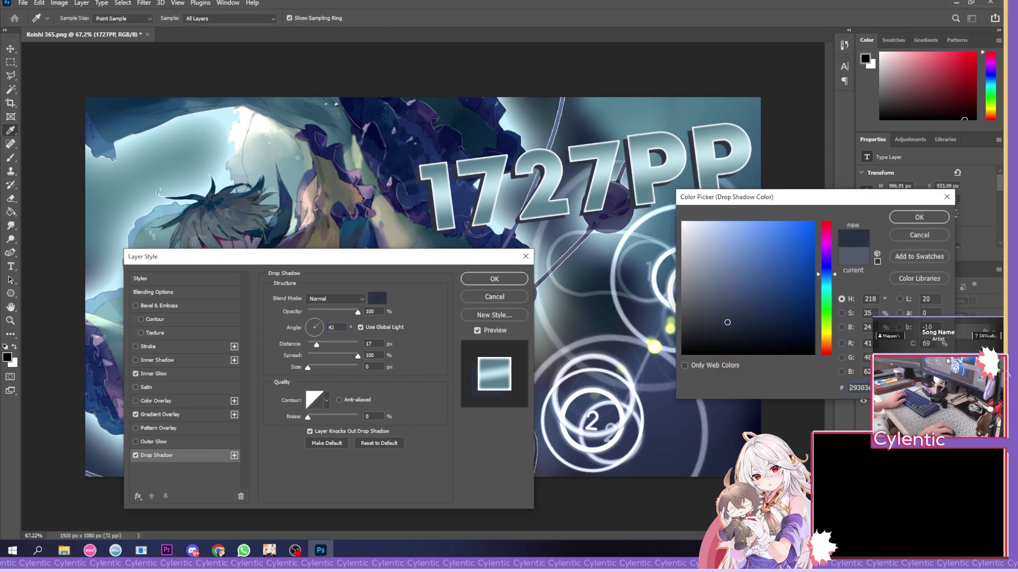
pyautogui.press('Return')
pyautogui.press('Return')
# - On Group 1, swap the drop shadow for a black outer glow (77% opacity, 56% spread, 13 px)
pyautogui.click(901, 331)
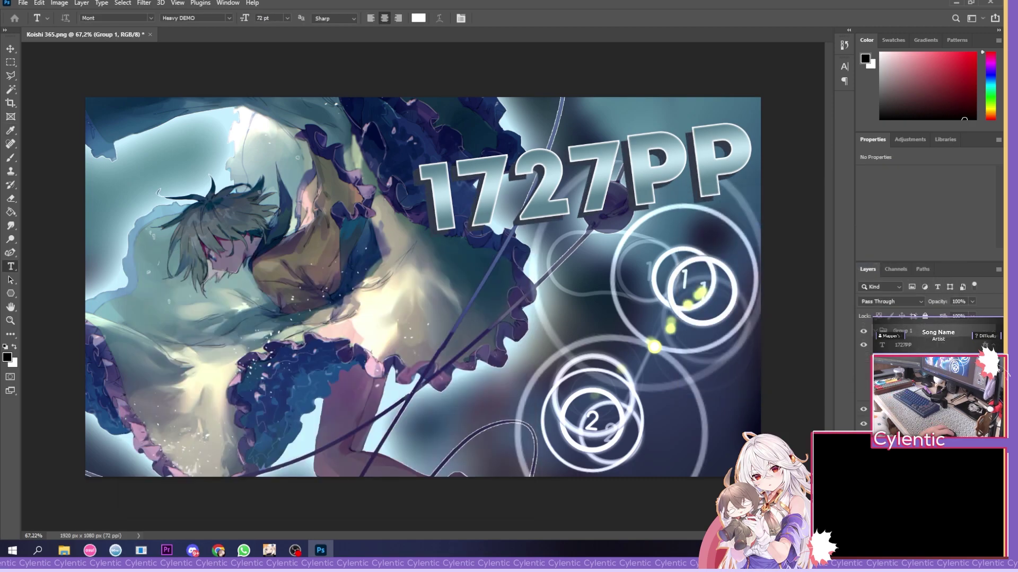
pyautogui.doubleClick(920, 351)
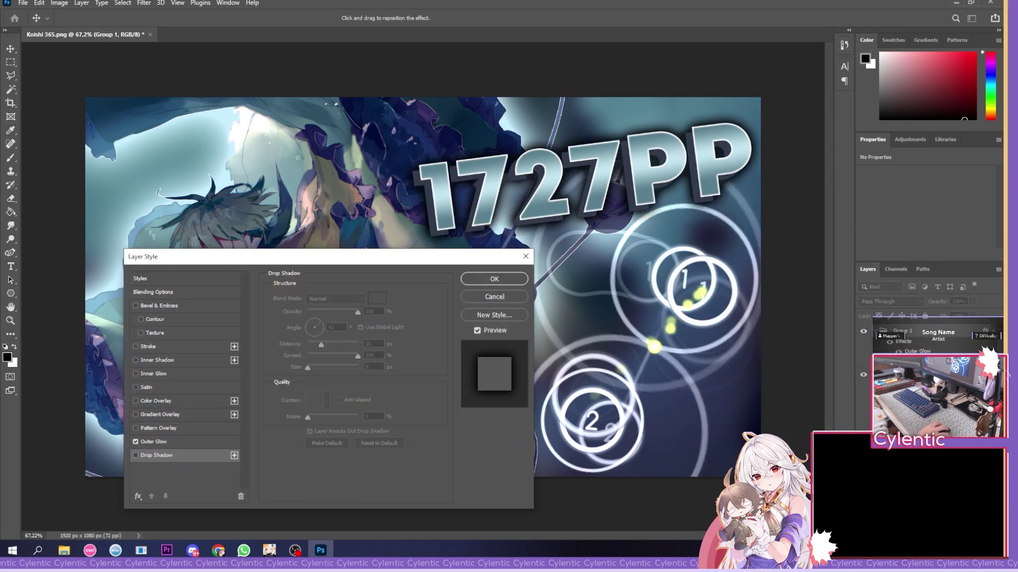
pyautogui.click(136, 456)
pyautogui.click(136, 441)
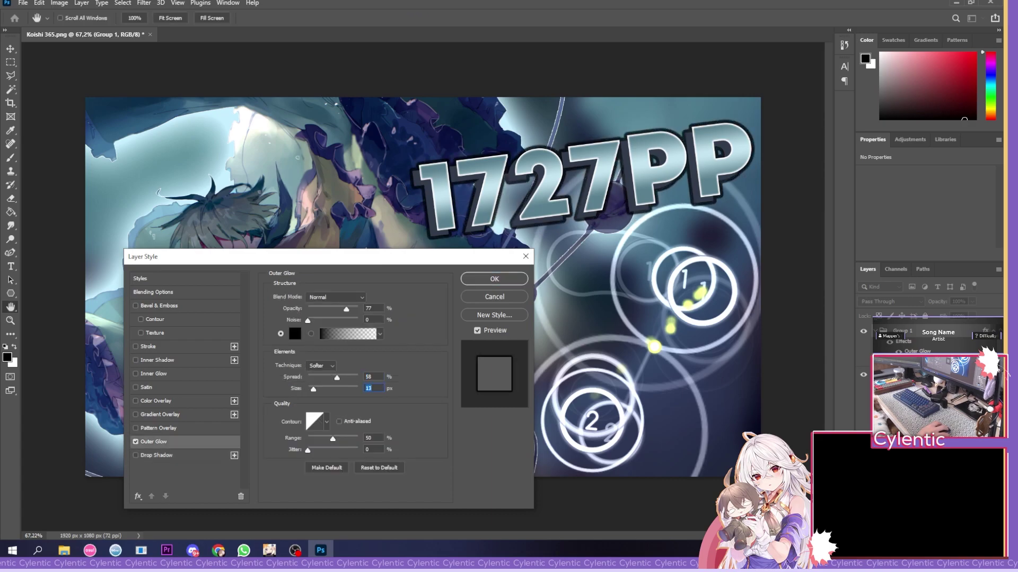
pyautogui.press('Return')
# - Nudge the 1727PP group slightly up and left
pyautogui.press('t')
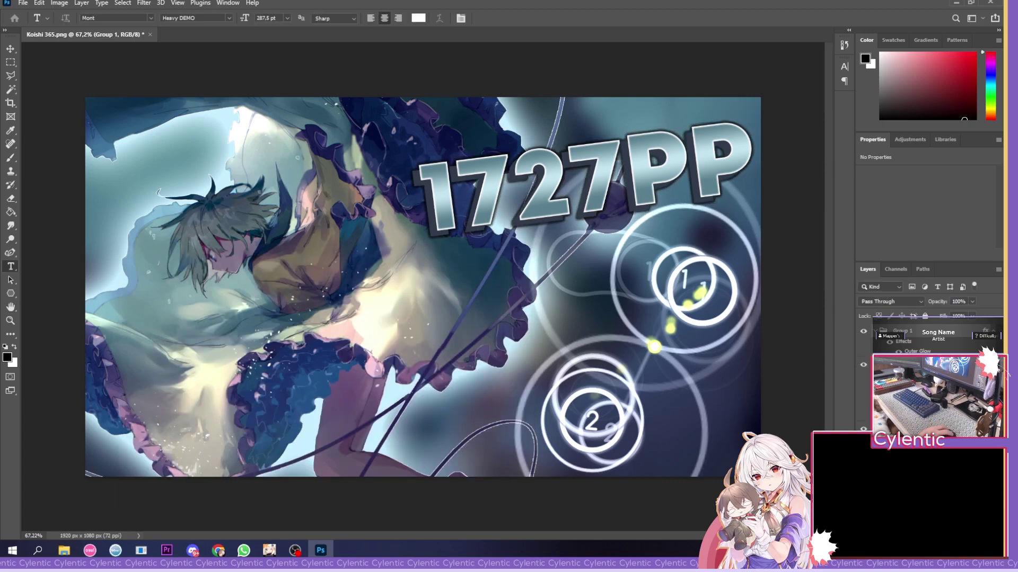
pyautogui.hotkey('ctrl', 't')
pyautogui.moveTo(600, 166); pyautogui.dragTo(592, 232)
pyautogui.press('Return')
# - Duplicate the title group and retype the copy as 'psychology'
pyautogui.hotkey('ctrl', 'j')
pyautogui.hotkey('ctrl', 't')
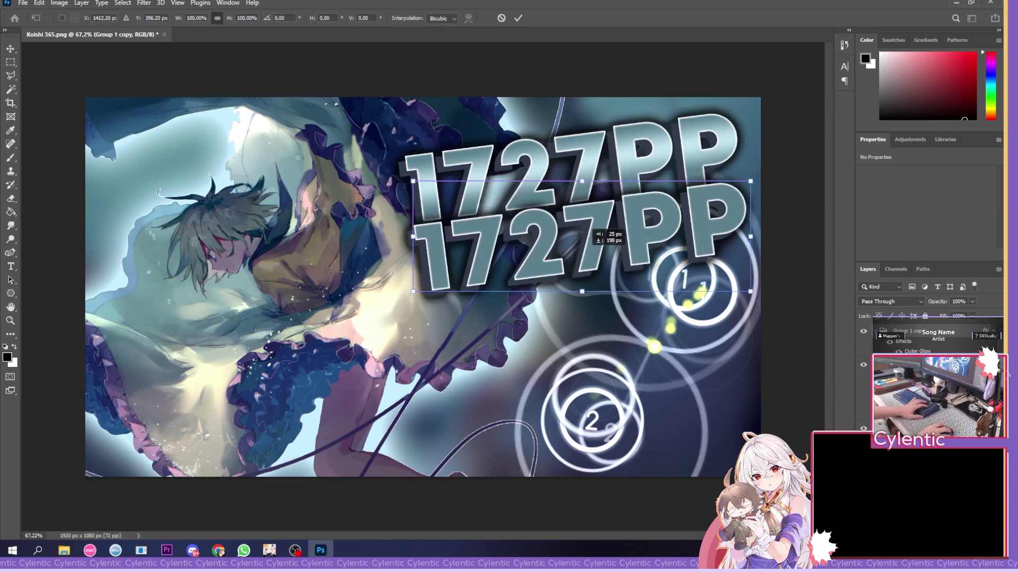
pyautogui.press('Return')
pyautogui.doubleClick(578, 244)
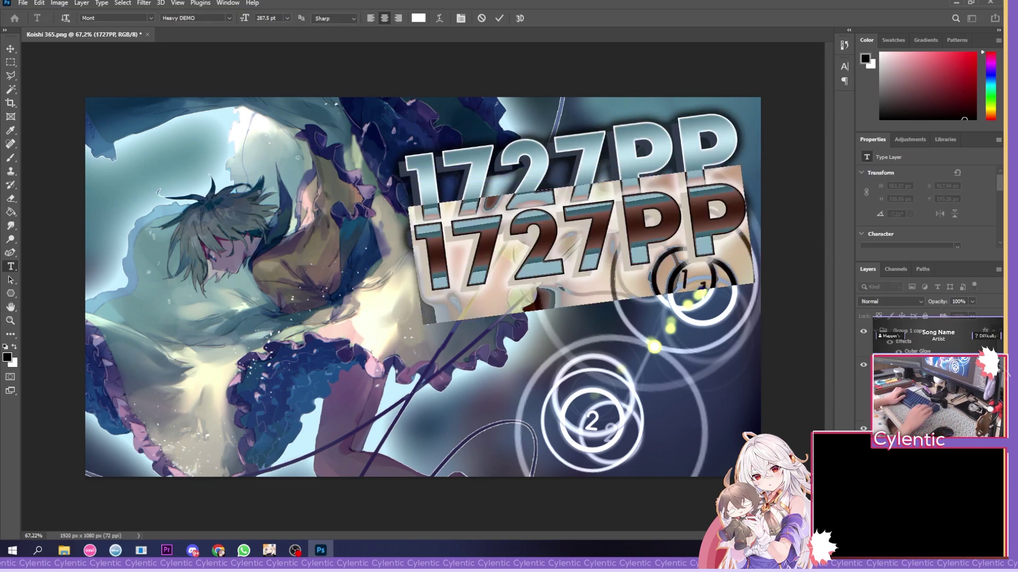
pyautogui.write('psycho')
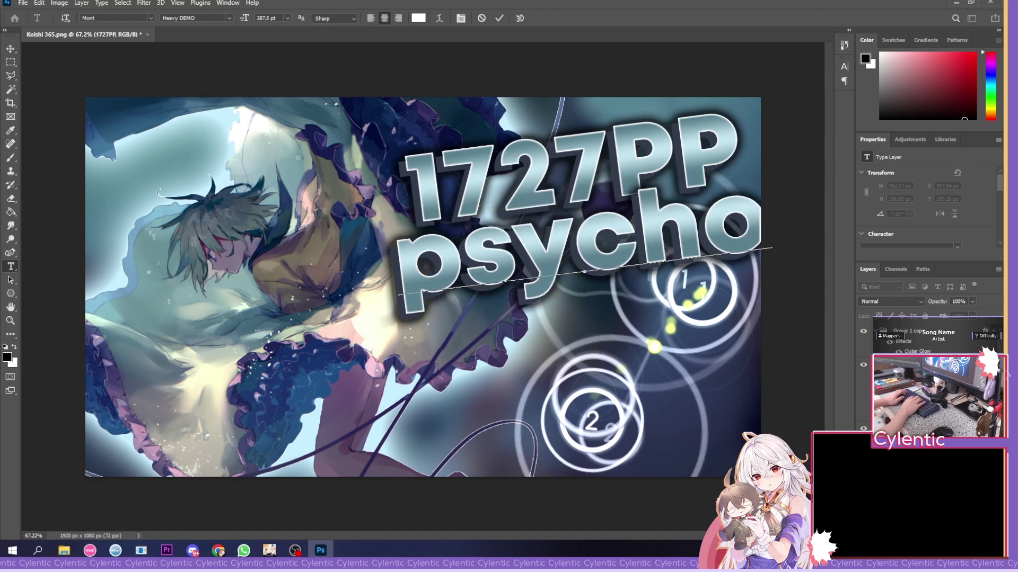
pyautogui.hotkey('ctrl', 'a')
pyautogui.press('BackSpace')
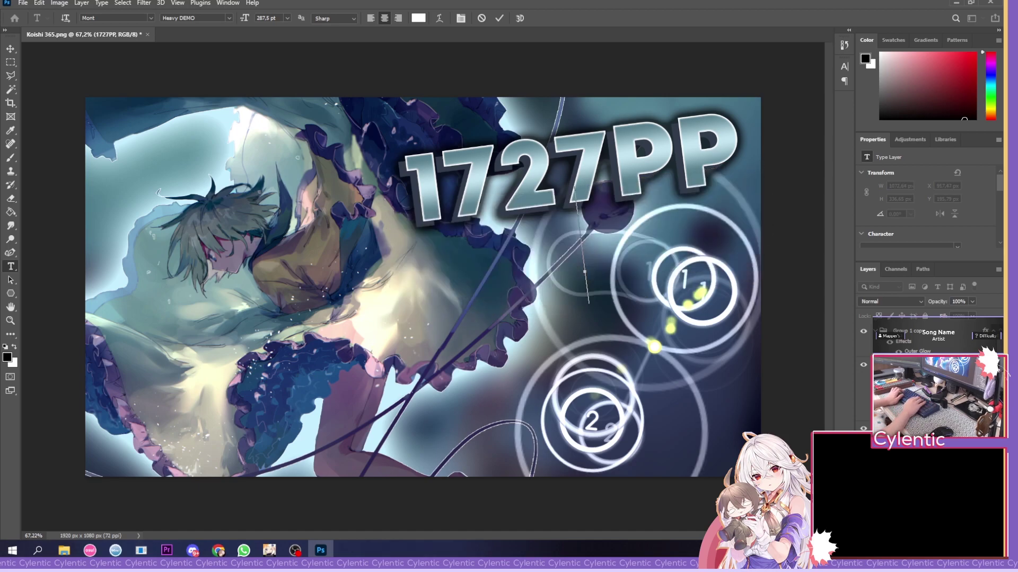
pyautogui.write('psychol')
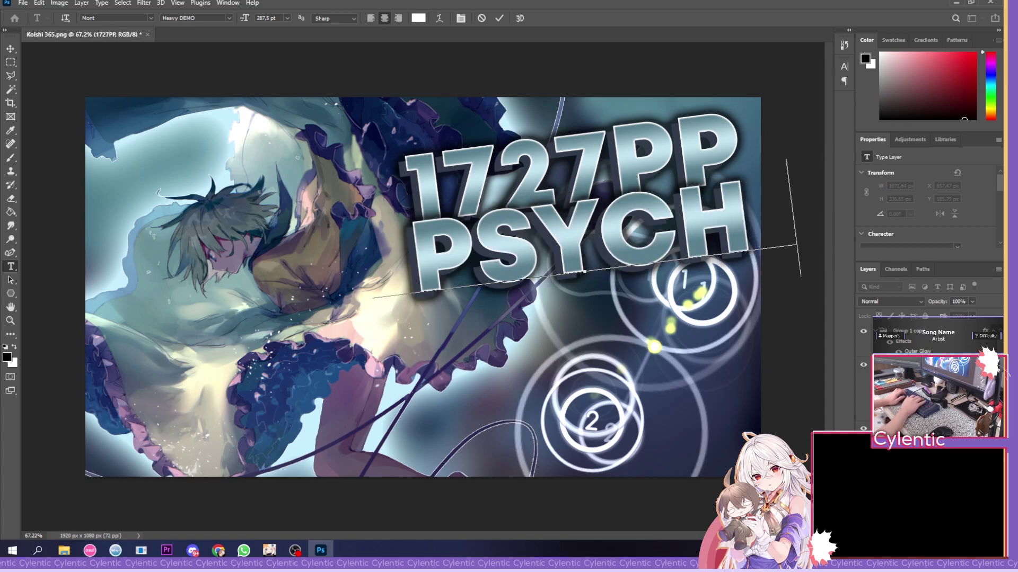
pyautogui.write('o')
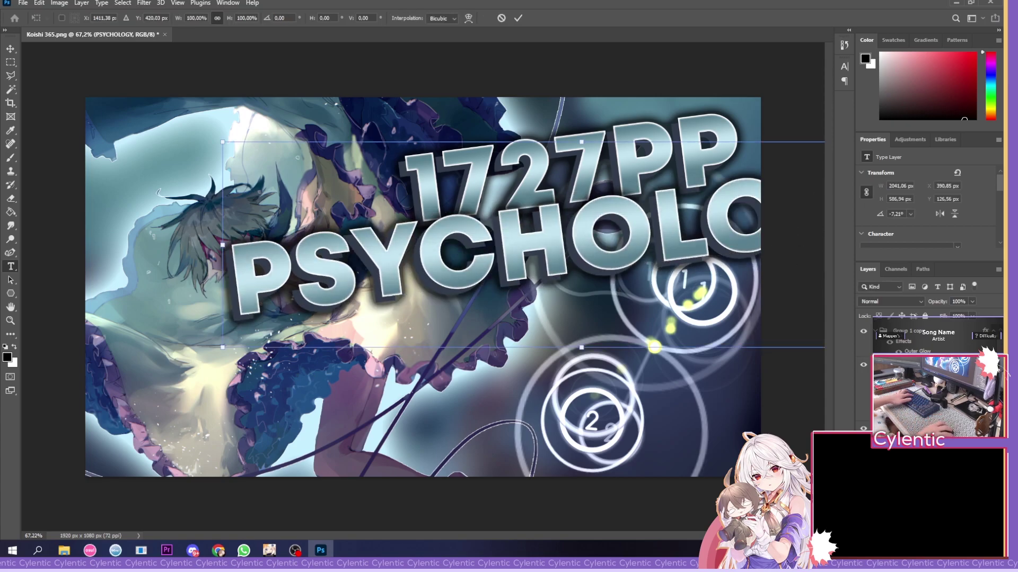
pyautogui.write('gy')
# - Scale PSYCHOLOGY to about 48% and place it under 1727PP
pyautogui.hotkey('ctrl', 't')
pyautogui.moveTo(388, 183); pyautogui.dragTo(581, 193)
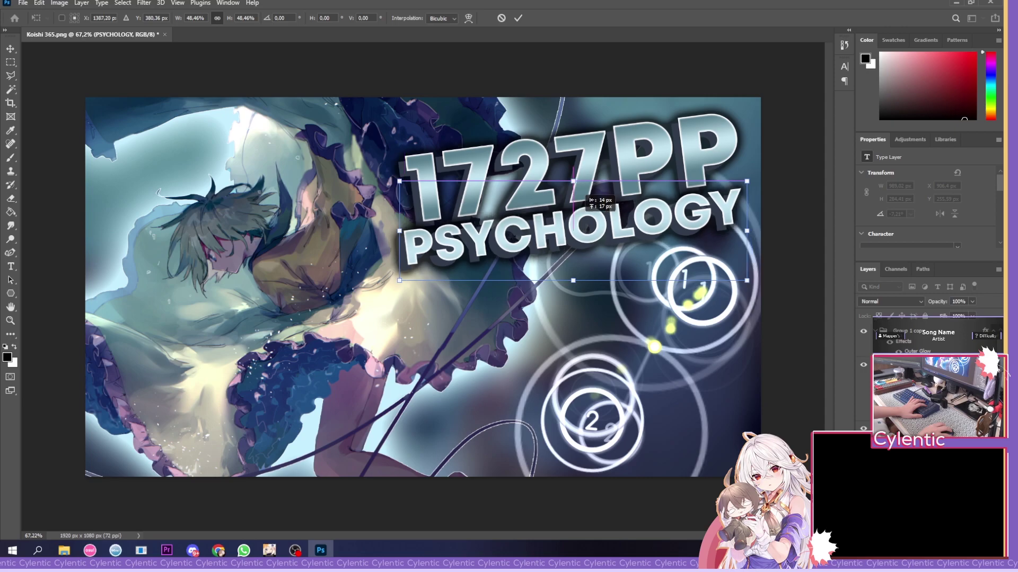
pyautogui.press('Return')
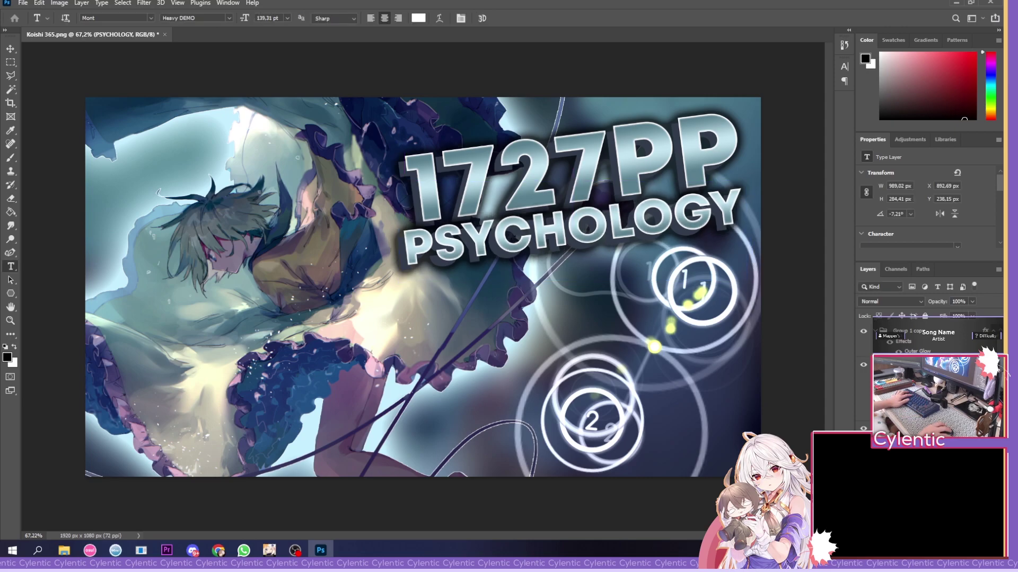
# - Open PSYCHOLOGY's gradient and recolour the 39% stop grey
pyautogui.doubleClick(917, 371)
pyautogui.click(334, 321)
pyautogui.click(647, 386)
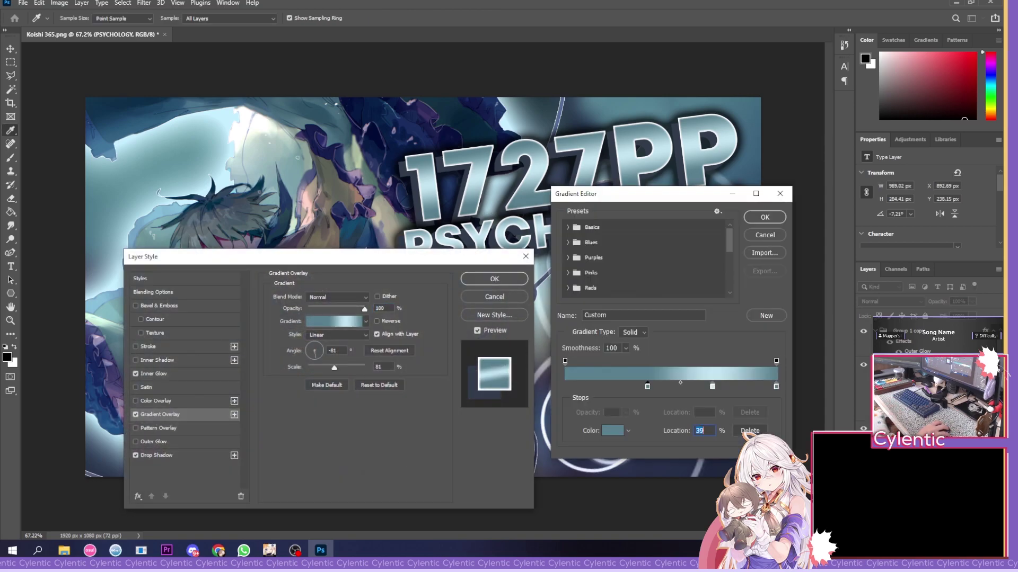
pyautogui.doubleClick(647, 387)
pyautogui.click(700, 254)
pyautogui.click(912, 213)
pyautogui.doubleClick(712, 387)
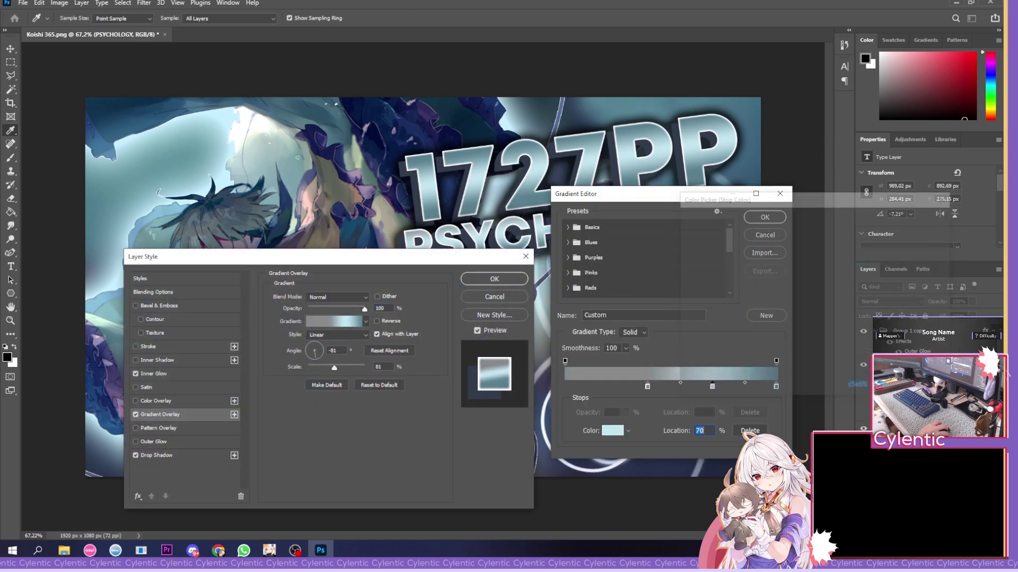
# - Set the last gradient stop's colour, close the gradient editor, then review the drop shadow colour
pyautogui.click(919, 218)
pyautogui.click(776, 386)
pyautogui.click(628, 431)
pyautogui.click(613, 431)
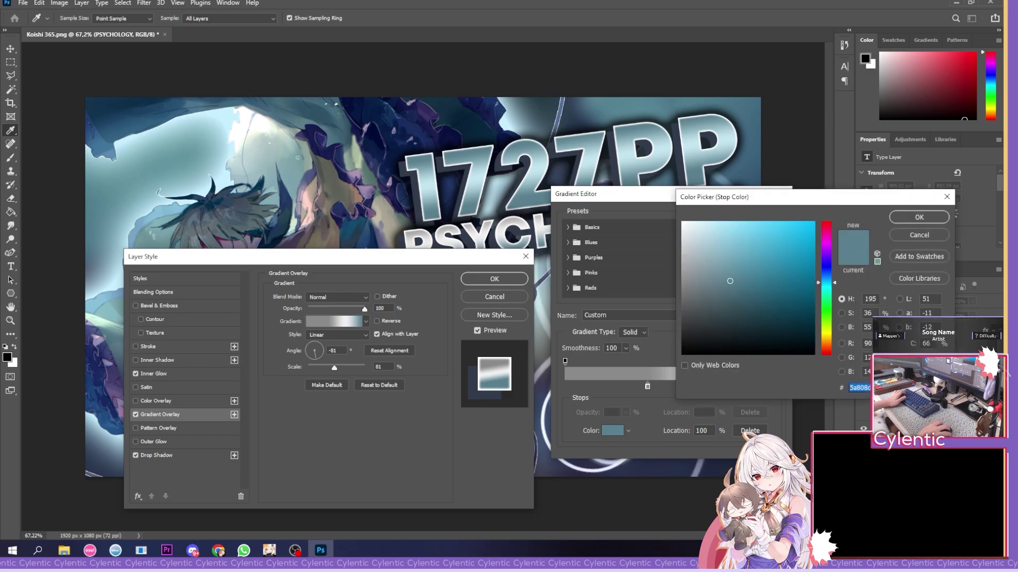
pyautogui.click(919, 217)
pyautogui.click(766, 213)
pyautogui.moveTo(449, 264); pyautogui.dragTo(392, 318)
pyautogui.click(99, 509)
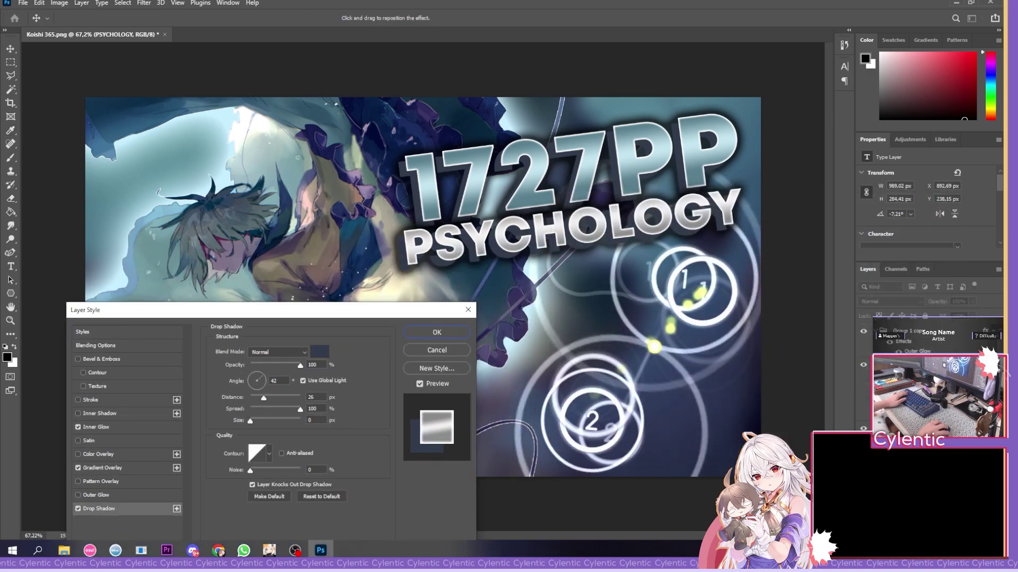
pyautogui.click(319, 352)
# - Apply the text's layer styles and make the background artwork layer visible again
pyautogui.click(915, 216)
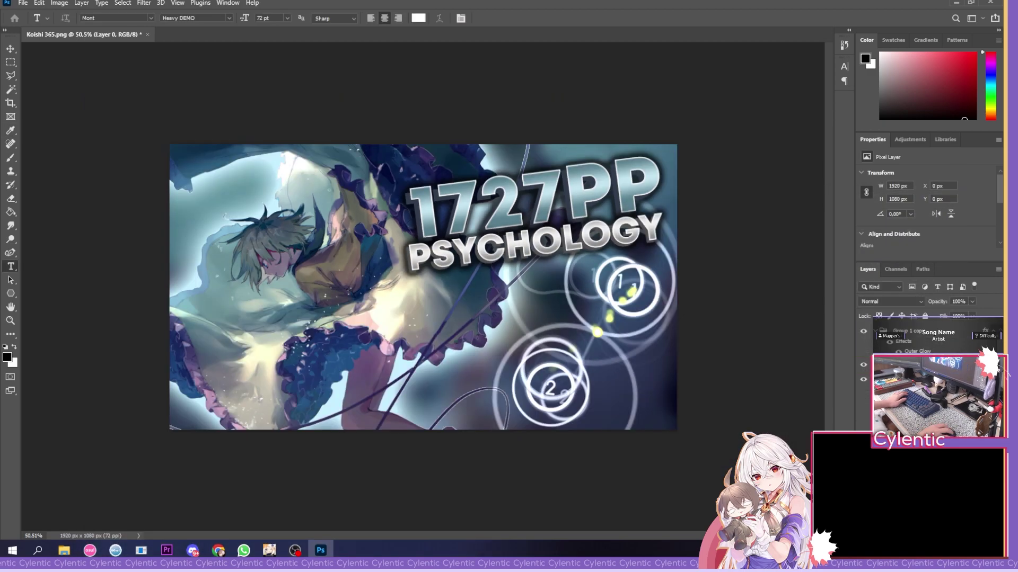
pyautogui.hotkey('ctrl', 't')
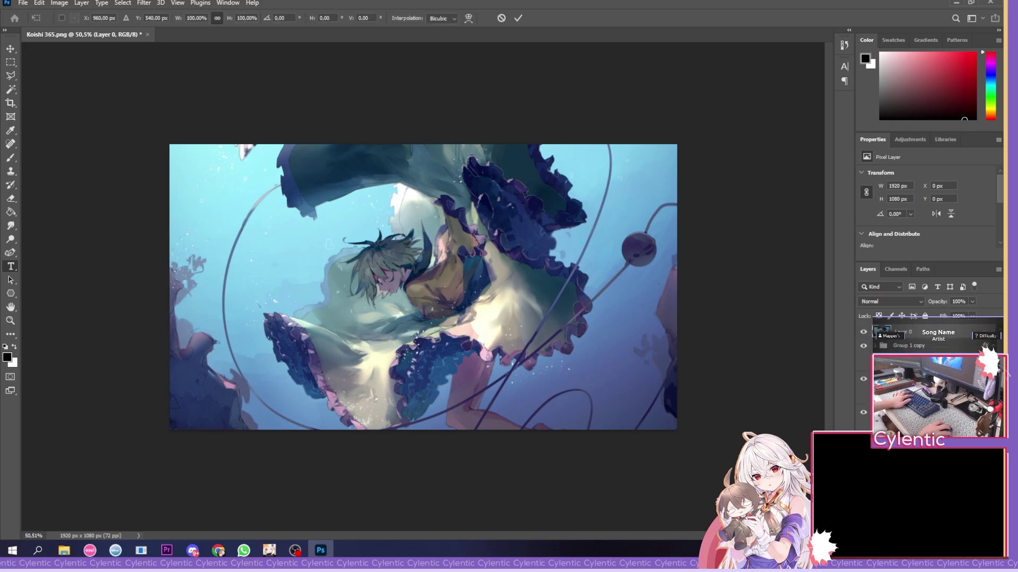
pyautogui.press('Escape')
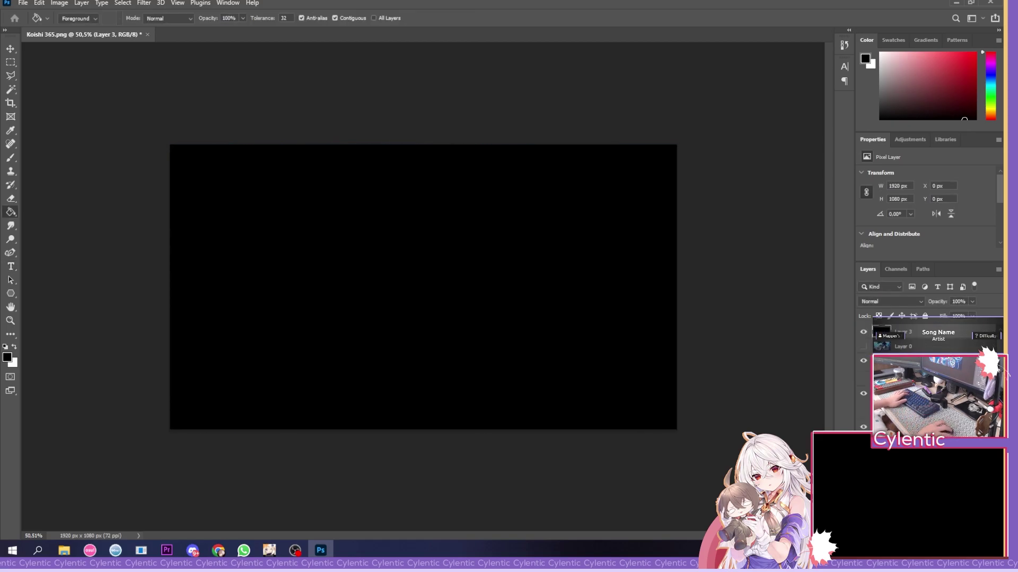
pyautogui.click(863, 346)
pyautogui.hotkey('ctrl', 't')
pyautogui.moveTo(169, 144); pyautogui.dragTo(176, 147)
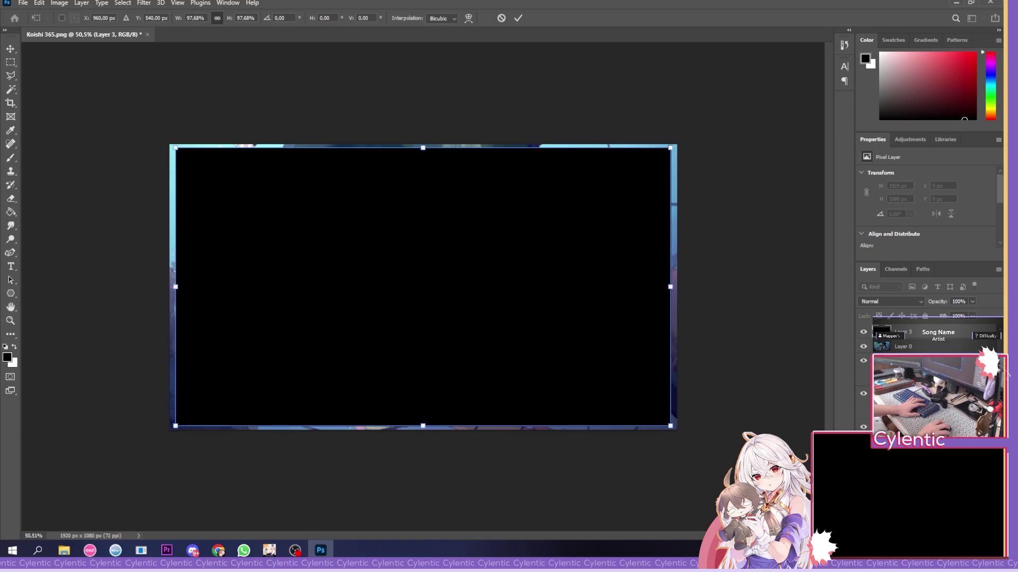
pyautogui.press('Escape')
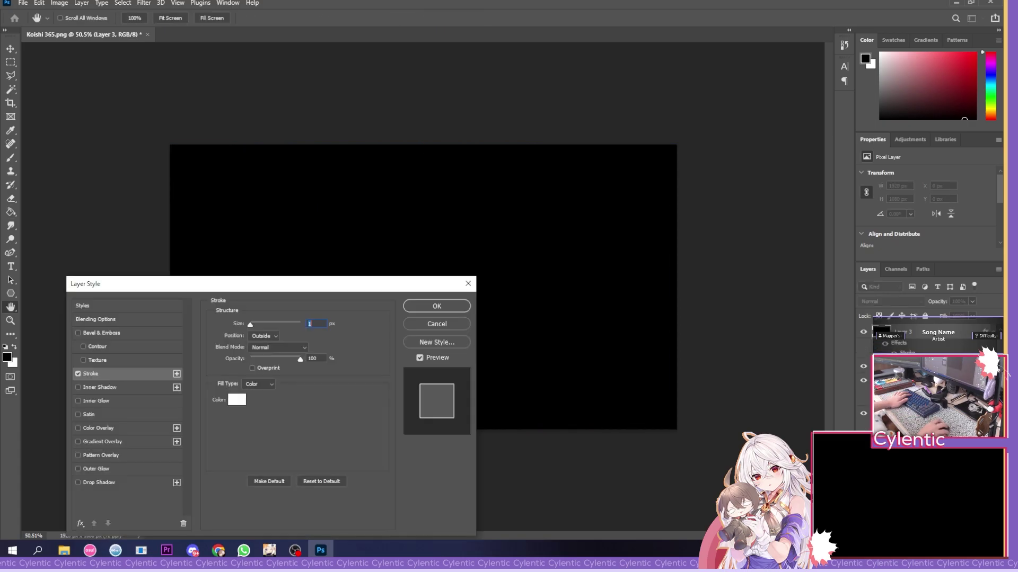
# - Give the black layer a 16 px inside white Stroke, rasterize the style, and delete the black fill
pyautogui.moveTo(159, 284); pyautogui.dragTo(432, 257)
pyautogui.moveTo(523, 298); pyautogui.dragTo(530, 298)
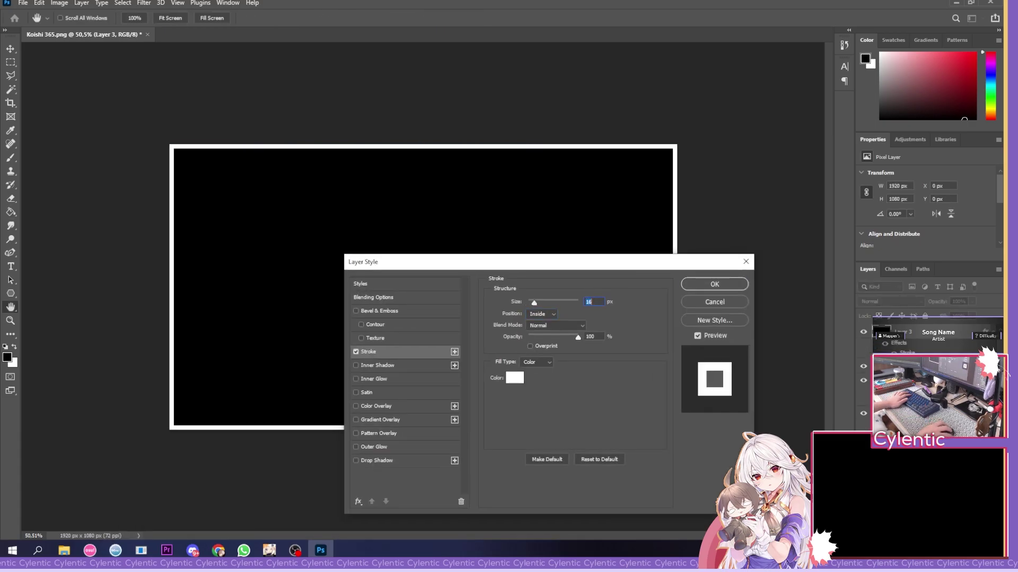
pyautogui.click(709, 280)
pyautogui.rightClick(938, 332)
pyautogui.click(841, 266)
pyautogui.press('Delete')
# - Scale the white frame to about 97% inside the canvas and set its blend mode to Linear Dodge (Add)
pyautogui.hotkey('ctrl', 't')
pyautogui.moveTo(170, 144); pyautogui.dragTo(175, 148)
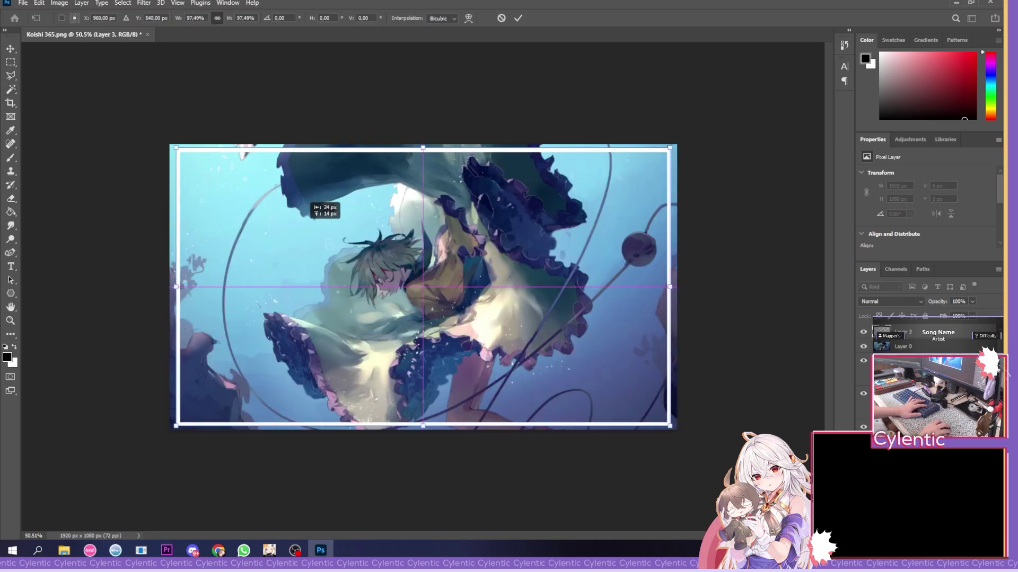
pyautogui.moveTo(423, 148); pyautogui.dragTo(422, 150)
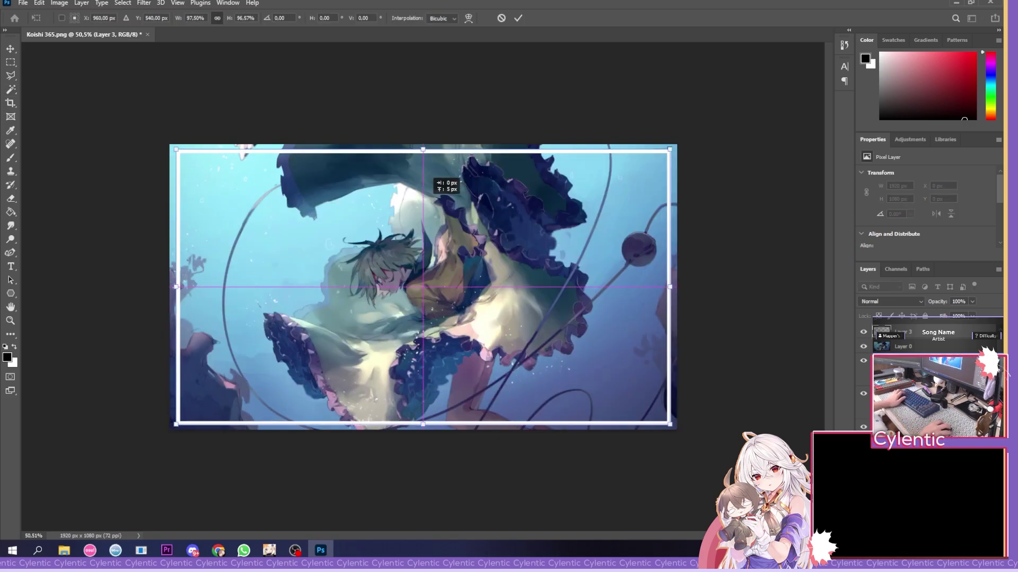
pyautogui.press('Return')
pyautogui.press('w')
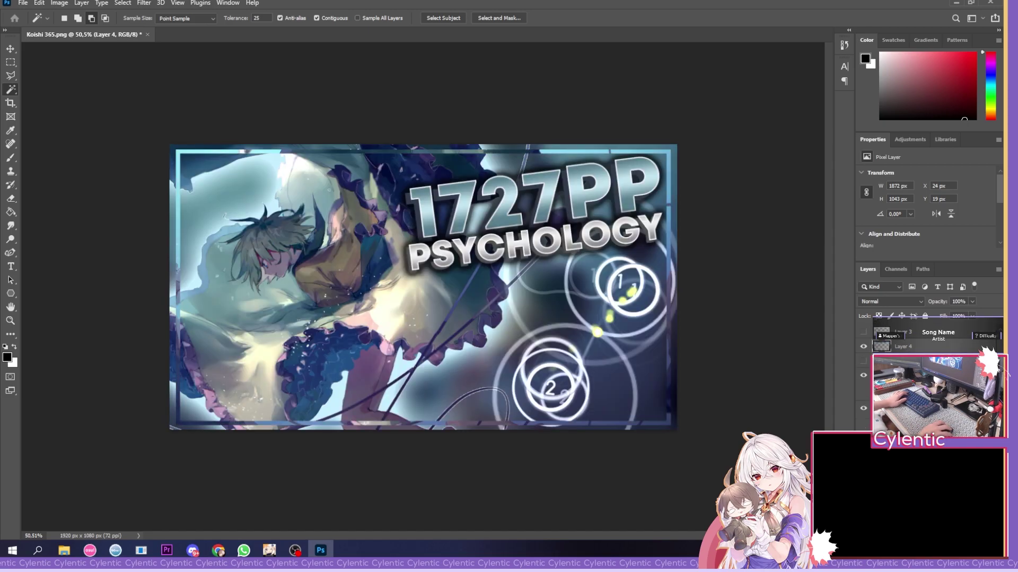
pyautogui.click(890, 301)
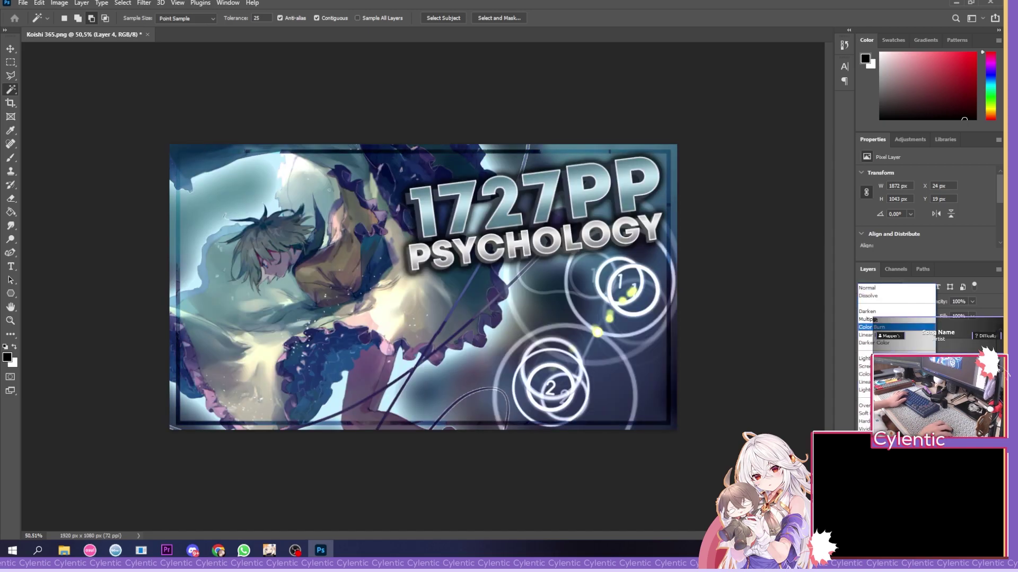
pyautogui.click(870, 381)
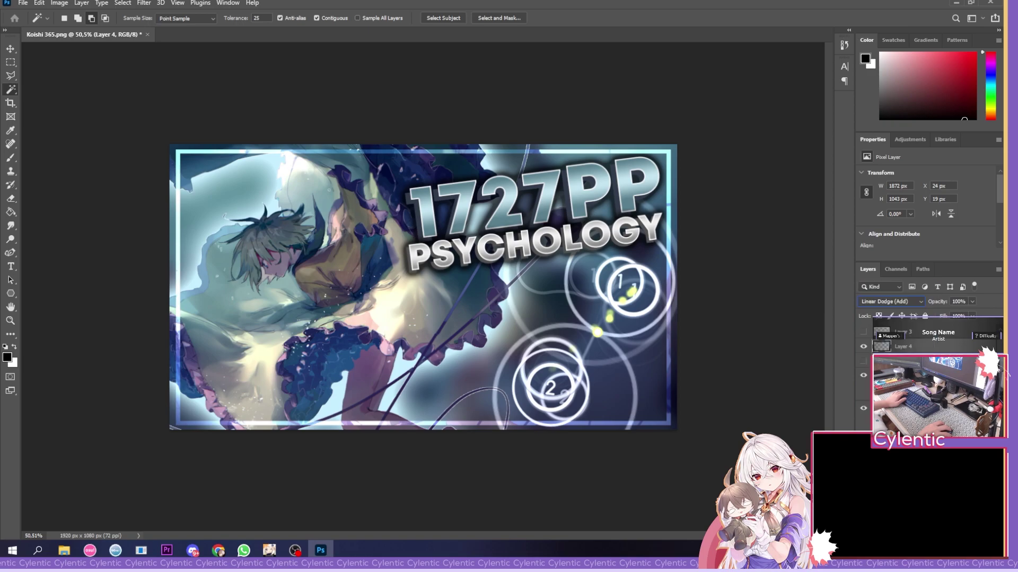
# - Duplicate the frame layer and add a new layer filled with solid black
pyautogui.hotkey('ctrl', 'j')
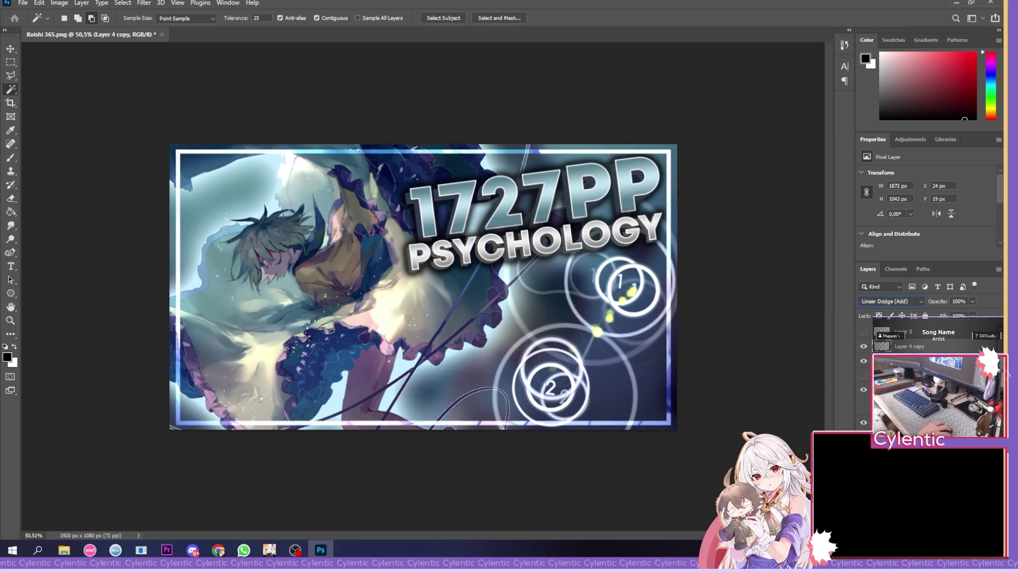
pyautogui.hotkey('ctrl', 'shift', 'alt', 'n')
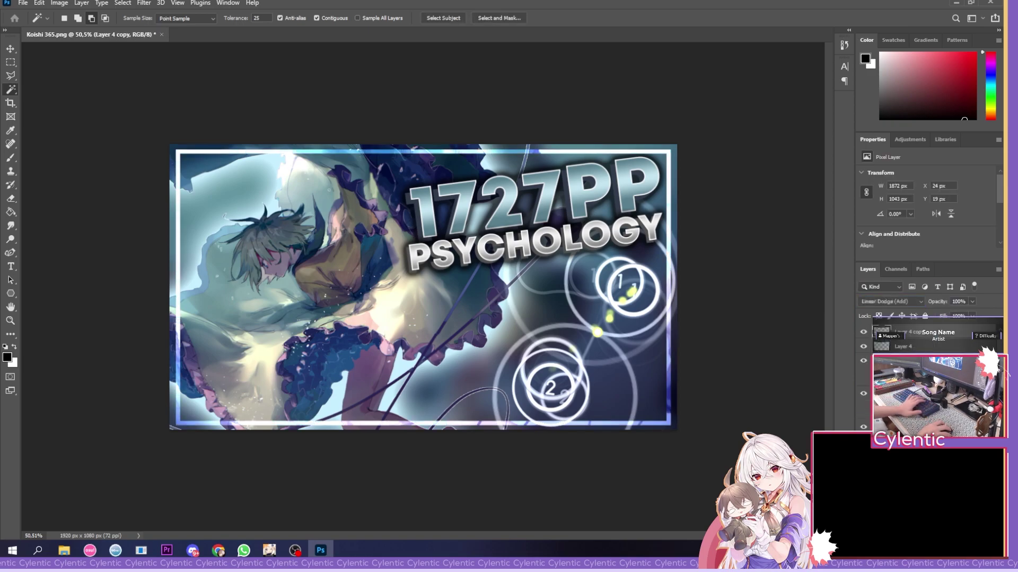
pyautogui.press('g')
pyautogui.hotkey('alt', 'BackSpace')
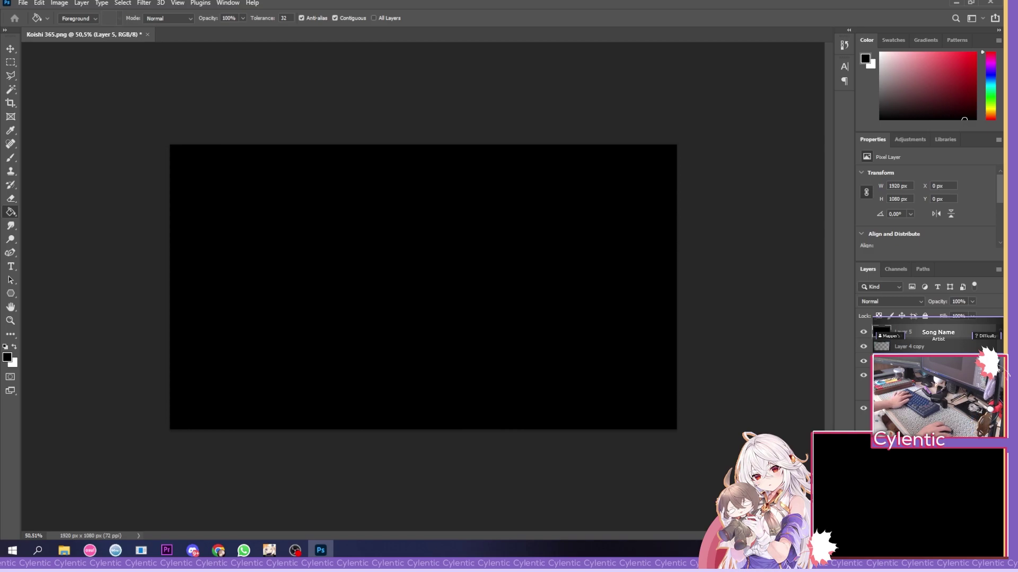
# - Enlarge the black layer to about 113% past the canvas edges and delete the area inside the canvas
pyautogui.hotkey('ctrl', 't')
pyautogui.moveTo(423, 144); pyautogui.dragTo(423, 109)
pyautogui.moveTo(448, 175); pyautogui.dragTo(448, 190)
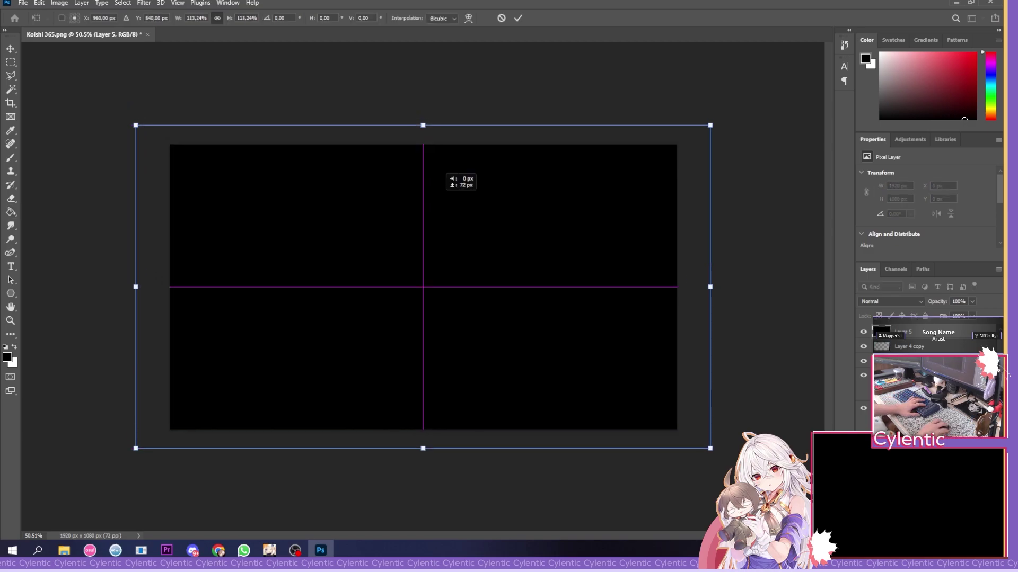
pyautogui.press('Return')
pyautogui.press('w')
pyautogui.hotkey('ctrl', 'a')
pyautogui.press('Delete')
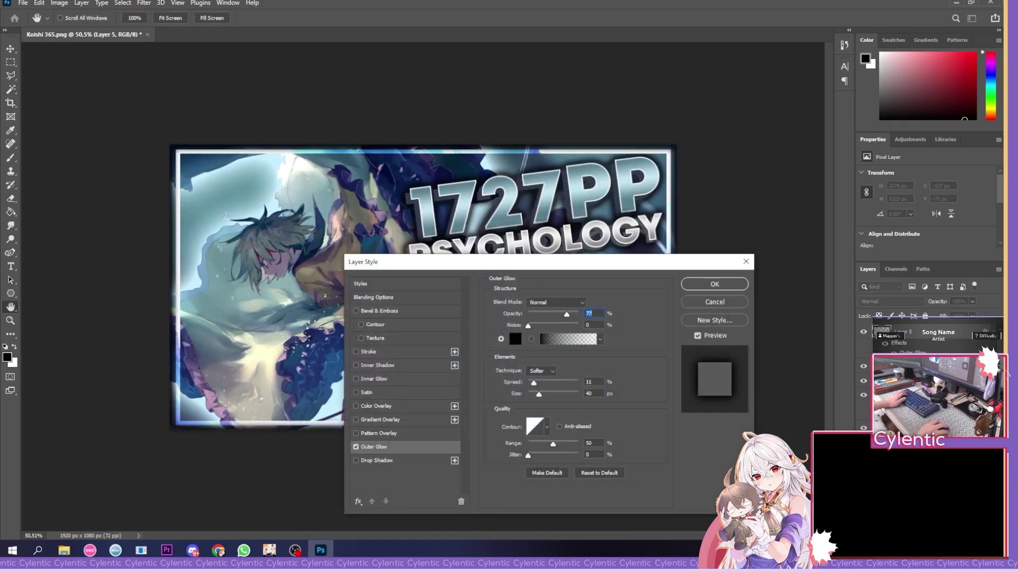
# - Apply a white Outer Glow at 77% opacity and size 40
pyautogui.click(515, 339)
pyautogui.click(683, 223)
pyautogui.press('Return')
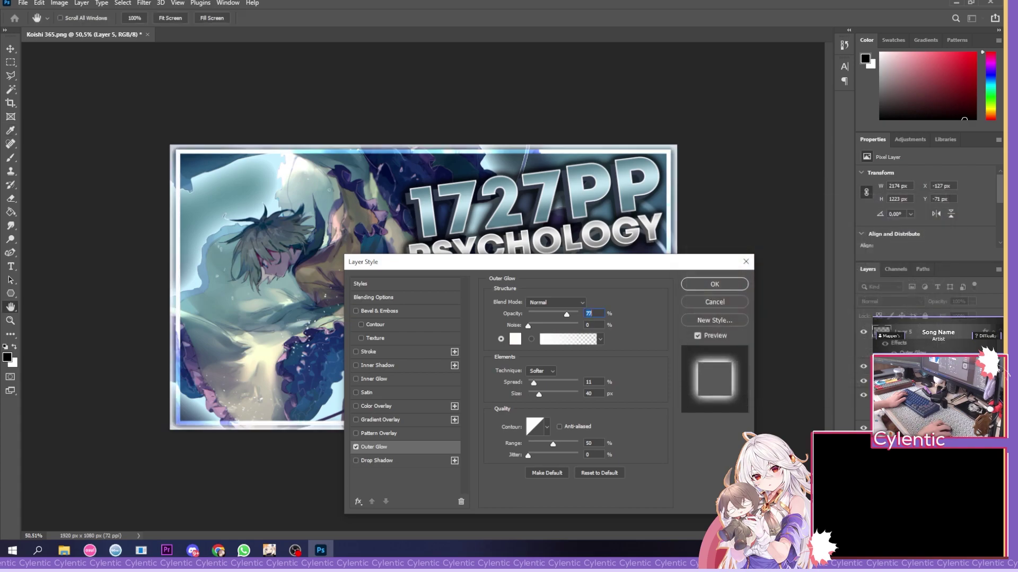
pyautogui.press('Return')
pyautogui.scroll(-1, 420, 290)
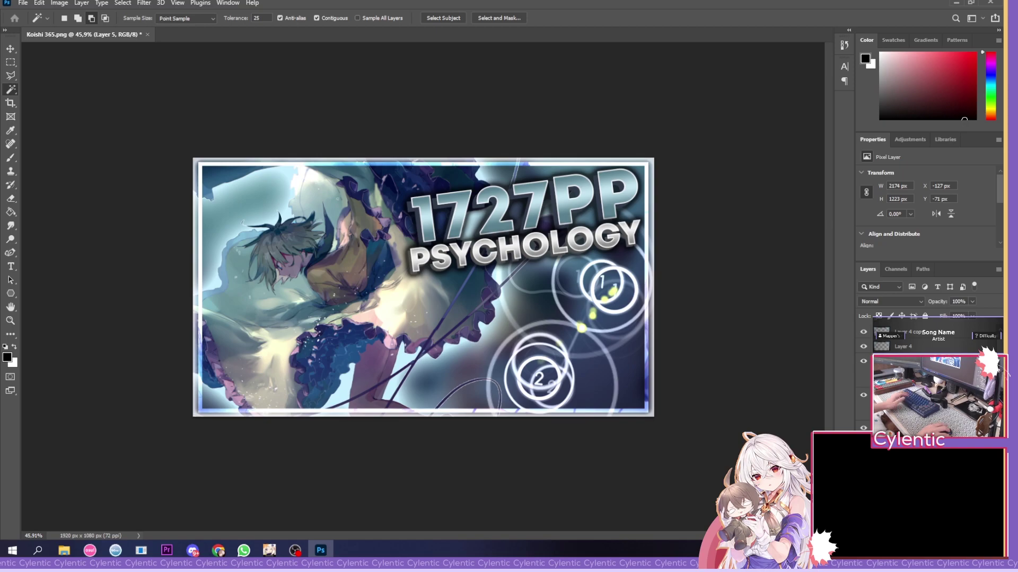
# - Scale the character artwork up to about 124% from its corner and move it down and right
pyautogui.scroll(-2, 927, 371)
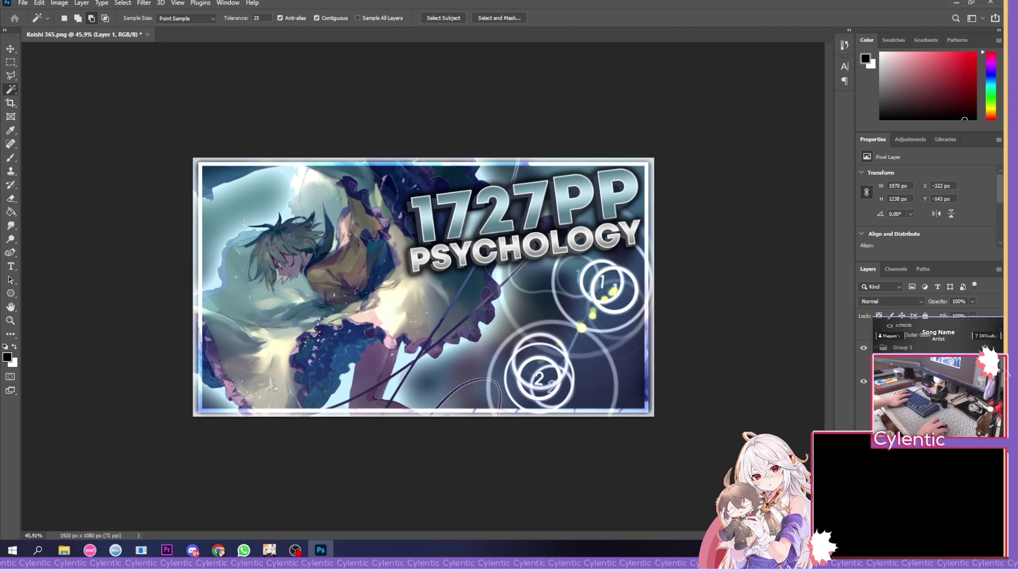
pyautogui.hotkey('ctrl', 't')
pyautogui.moveTo(115, 123); pyautogui.dragTo(2, 51)
pyautogui.moveTo(267, 146); pyautogui.dragTo(309, 184)
pyautogui.press('Return')
pyautogui.press('w')
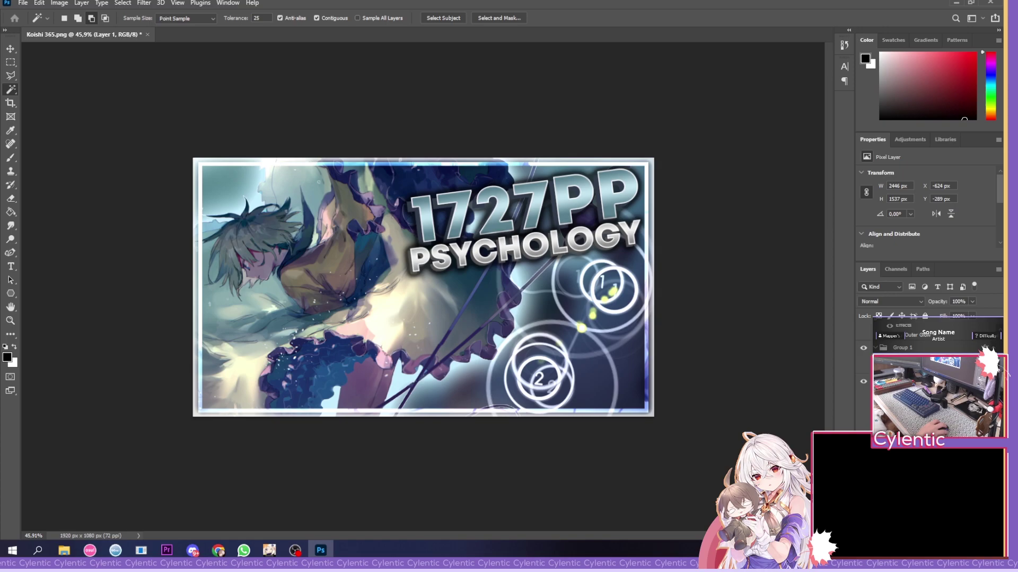
pyautogui.scroll(3, 425, 290)
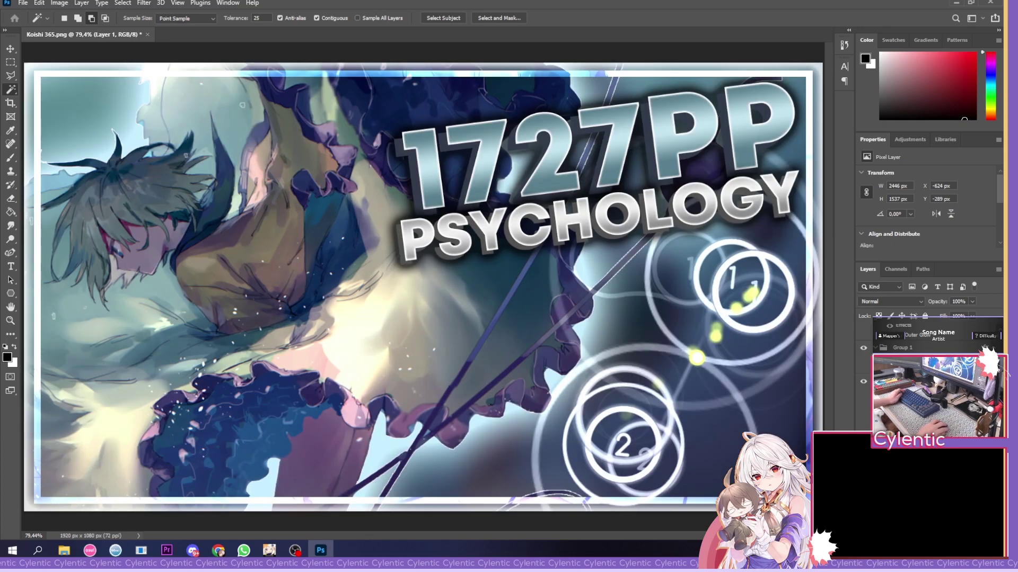
# - Dismiss the document tab menu and take a screenshot of the finished thumbnail
pyautogui.rightClick(38, 36)
pyautogui.press('Escape')
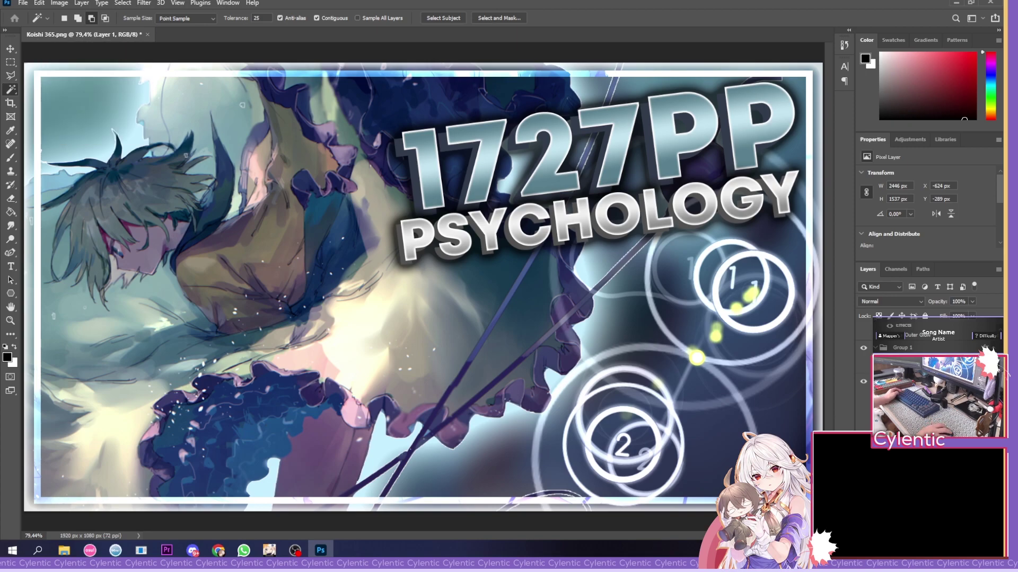
pyautogui.press('super')
pyautogui.press('super')
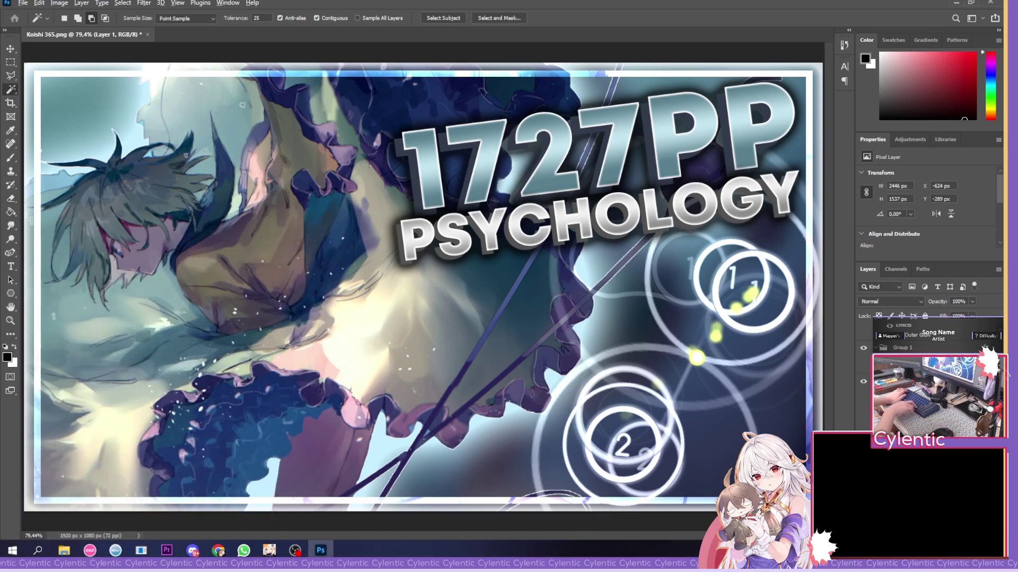
pyautogui.press('super+alt+Print')
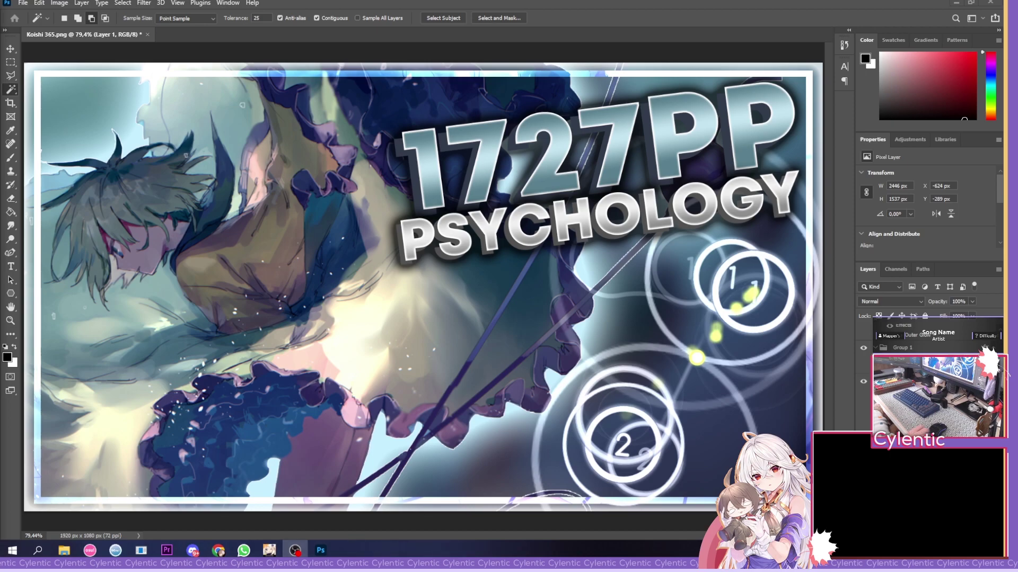
# - Use Save As to store the document as 'thumbnail' in the Downloads folder
pyautogui.hotkey('ctrl', 'shift', 's')
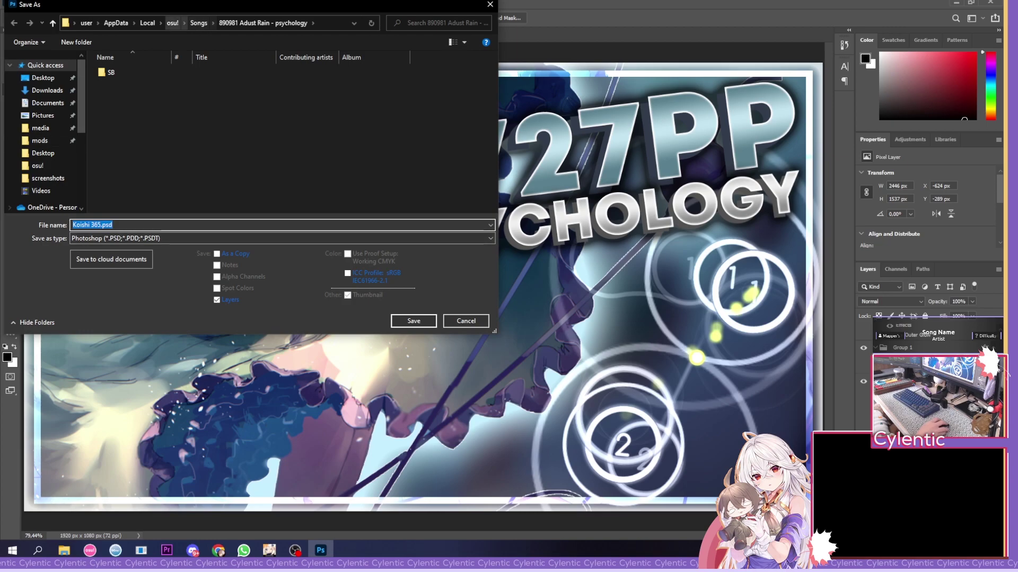
pyautogui.click(47, 90)
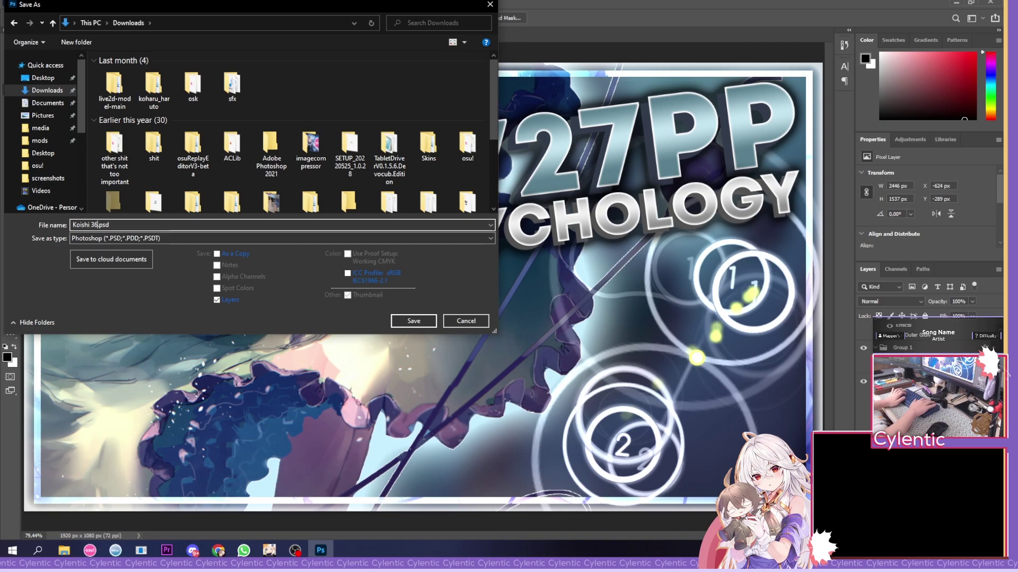
pyautogui.press('BackSpace')
pyautogui.press('BackSpace')
pyautogui.press('BackSpace')
pyautogui.press('BackSpace')
pyautogui.press('BackSpace')
pyautogui.press('BackSpace')
pyautogui.press('BackSpace')
pyautogui.press('BackSpace')
pyautogui.press('BackSpace')
pyautogui.press('BackSpace')
pyautogui.write('thumbnail')
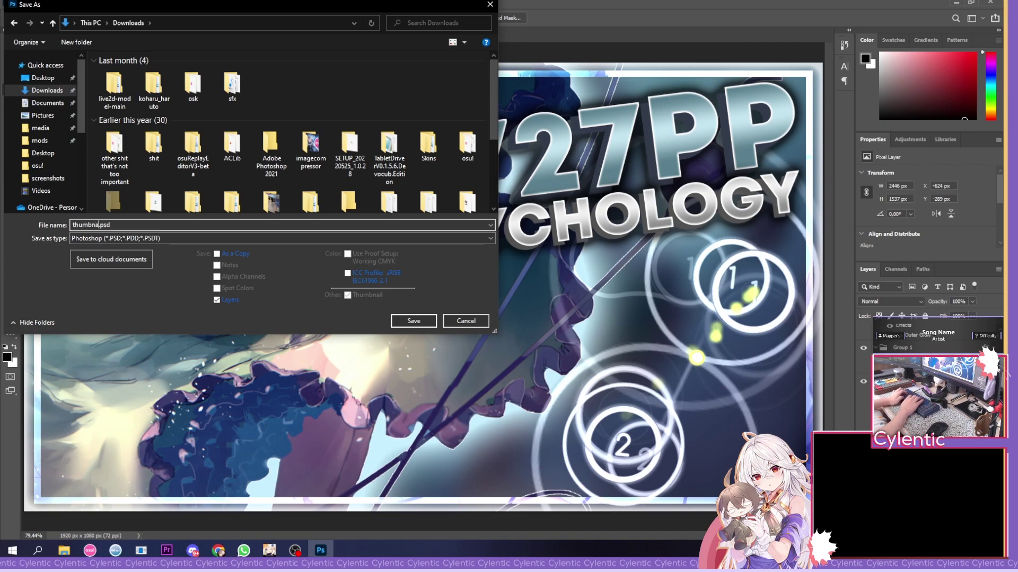
pyautogui.press('Return')
pyautogui.press('Return')
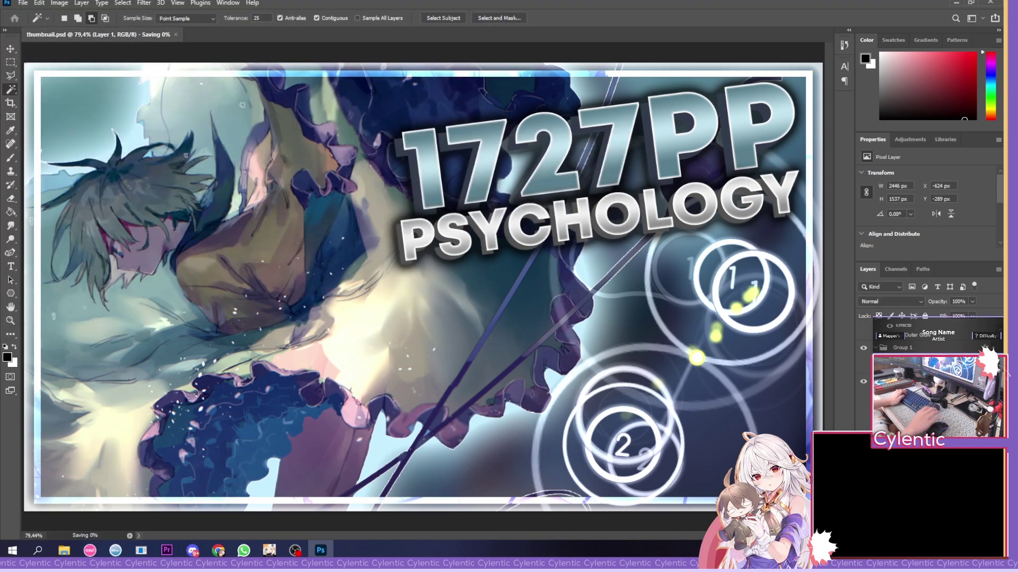